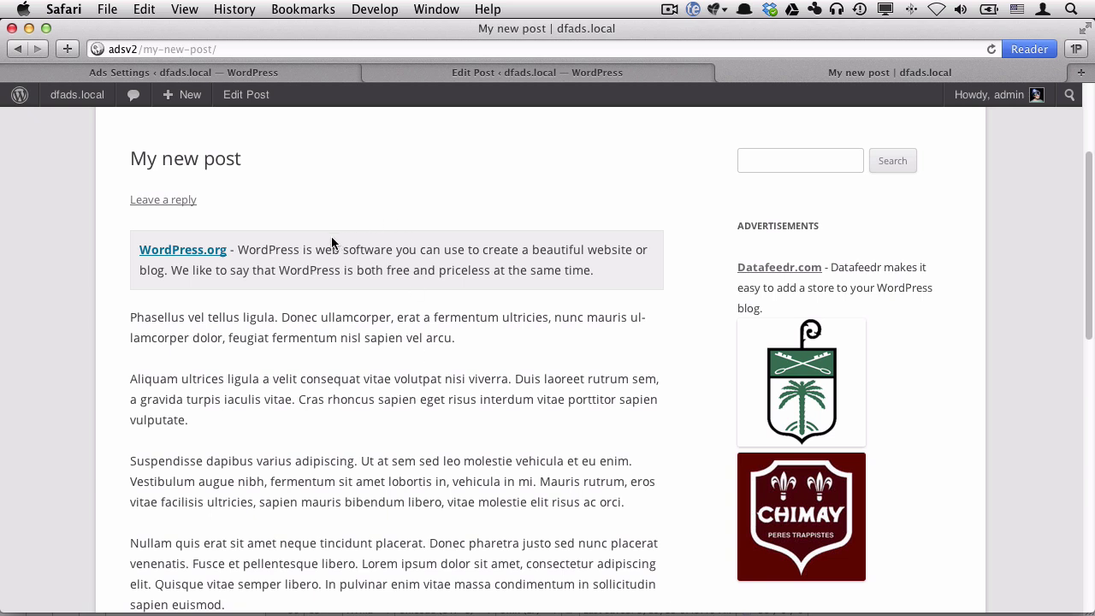
Review the in-post text ad, then switch to BBEdit and highlight the dfads PHP call on line 39 of content.php
drag(325, 249, 324, 265)
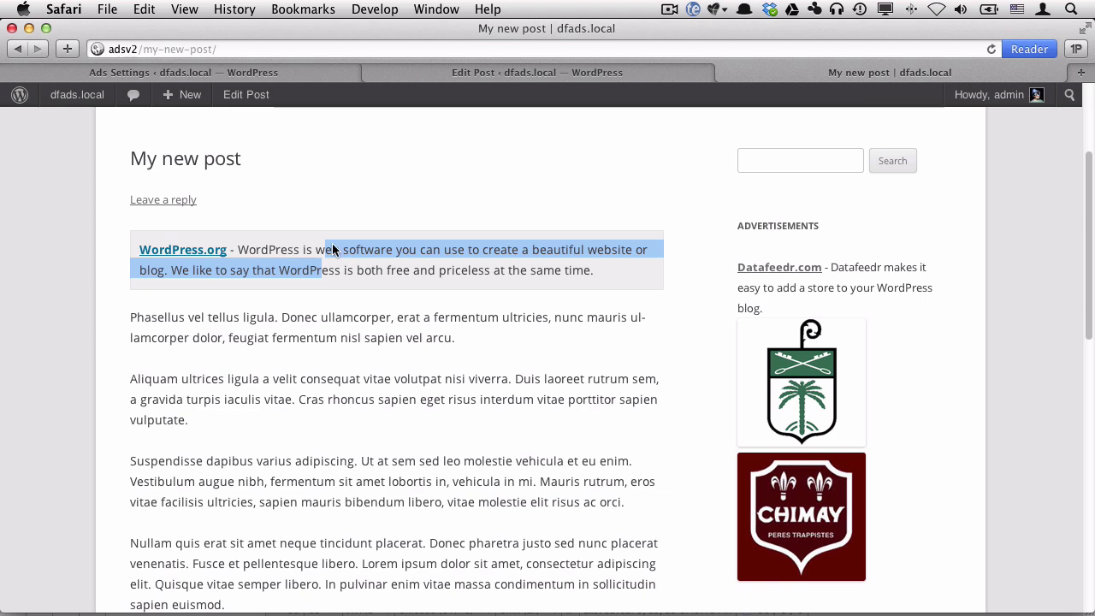
key(super+Tab)
key(super+Tab)
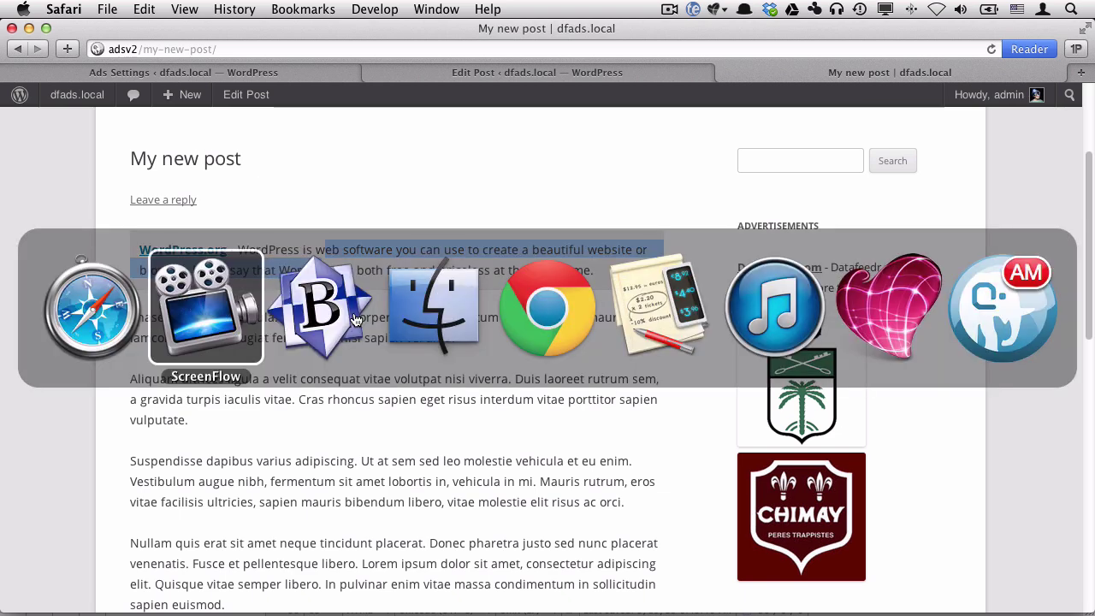
click(404, 333)
drag(405, 334, 668, 338)
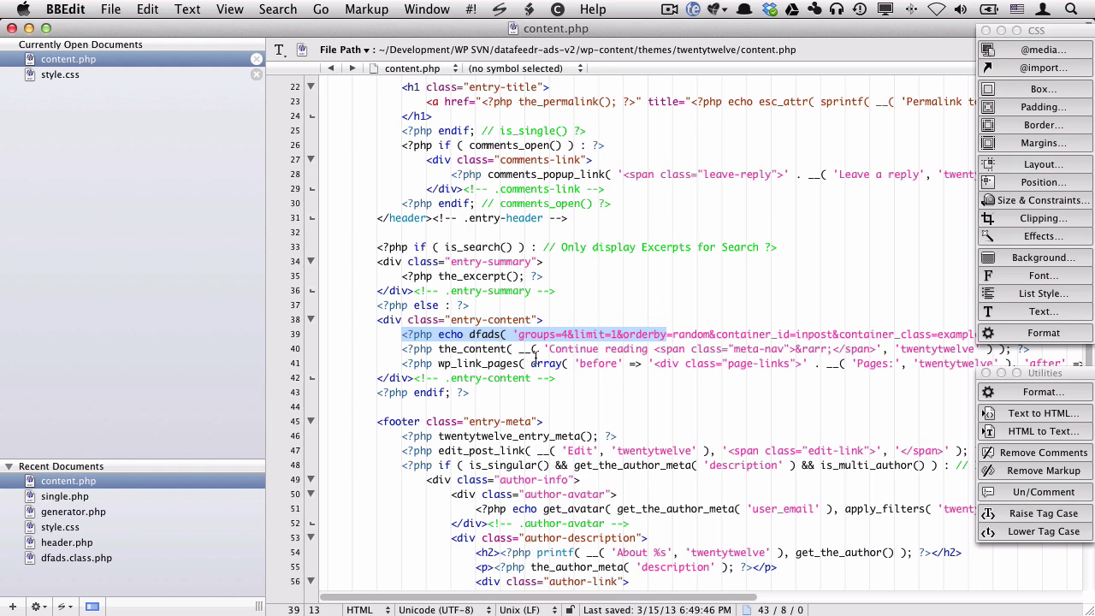
Switch back to Safari and reload the My new post page repeatedly to examine how the ads rotate
key(super+Tab)
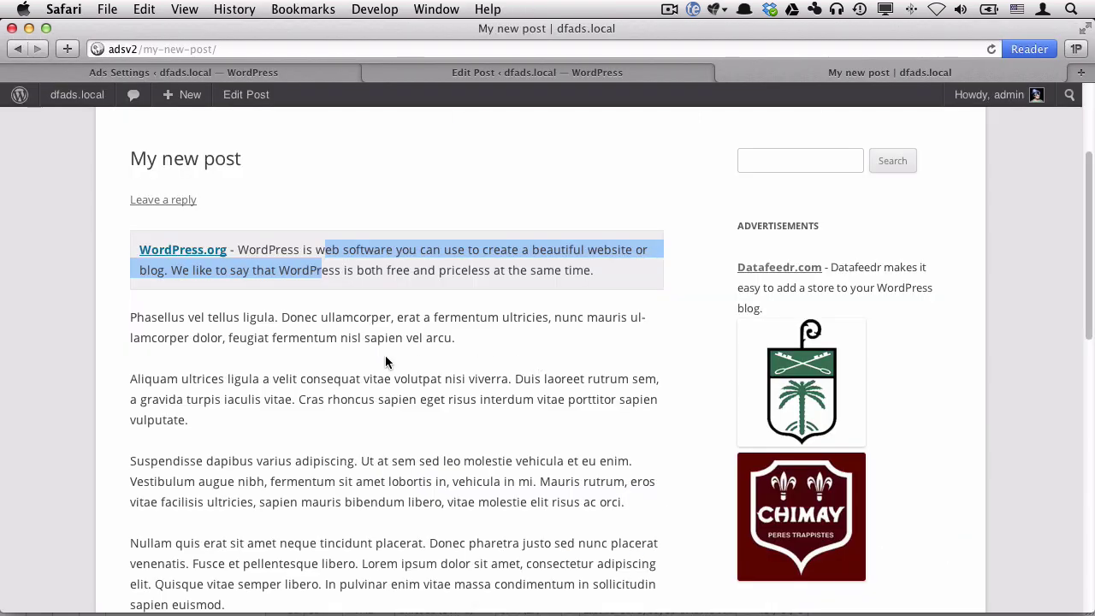
click(992, 49)
click(991, 49)
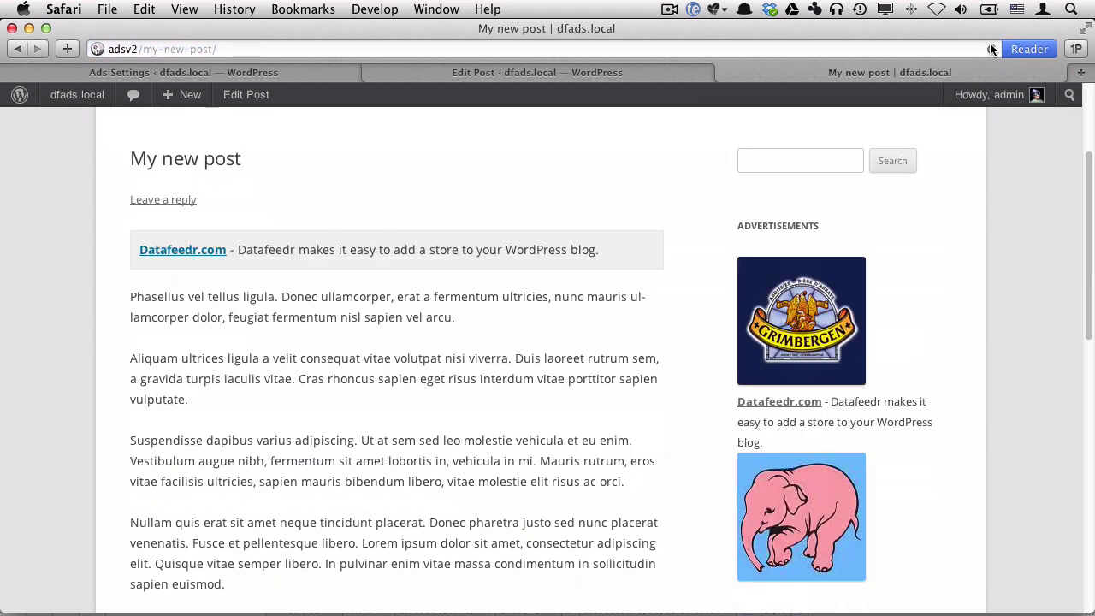
click(991, 49)
click(992, 49)
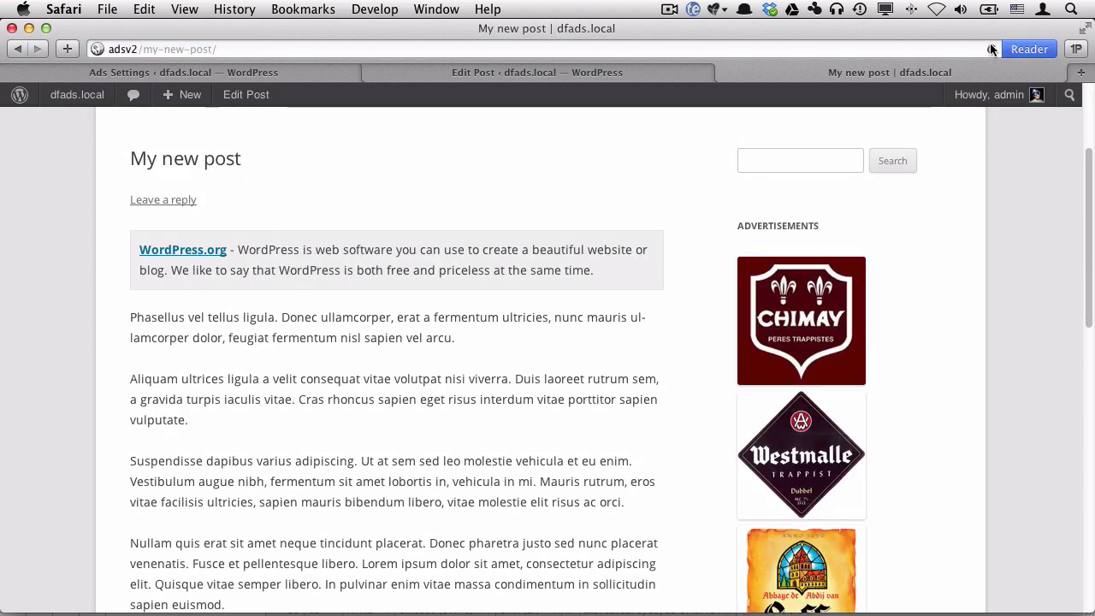
click(991, 49)
click(990, 47)
click(991, 47)
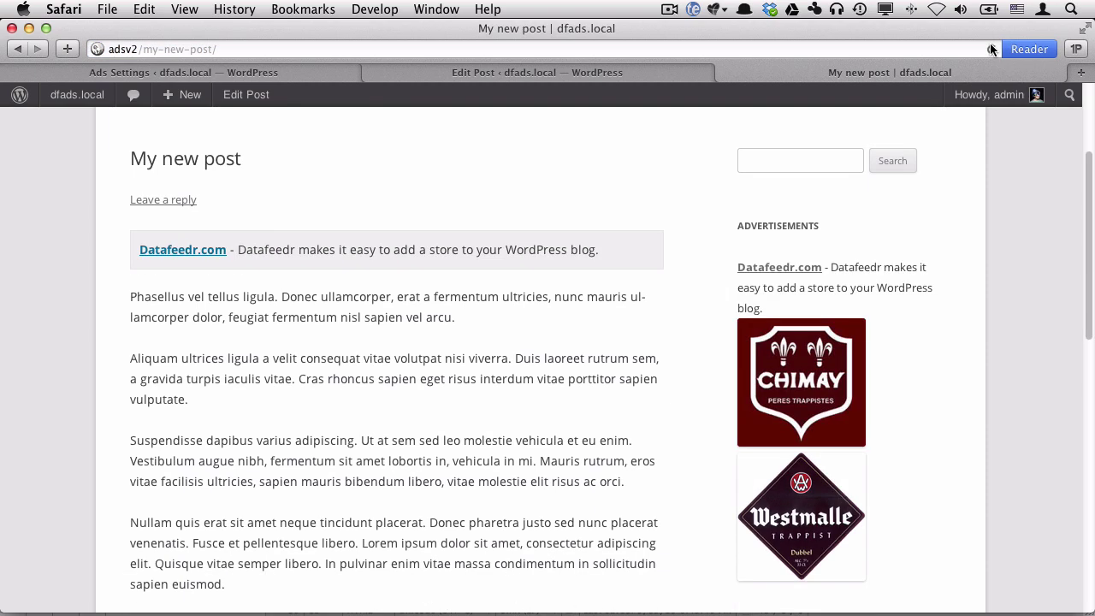
click(990, 47)
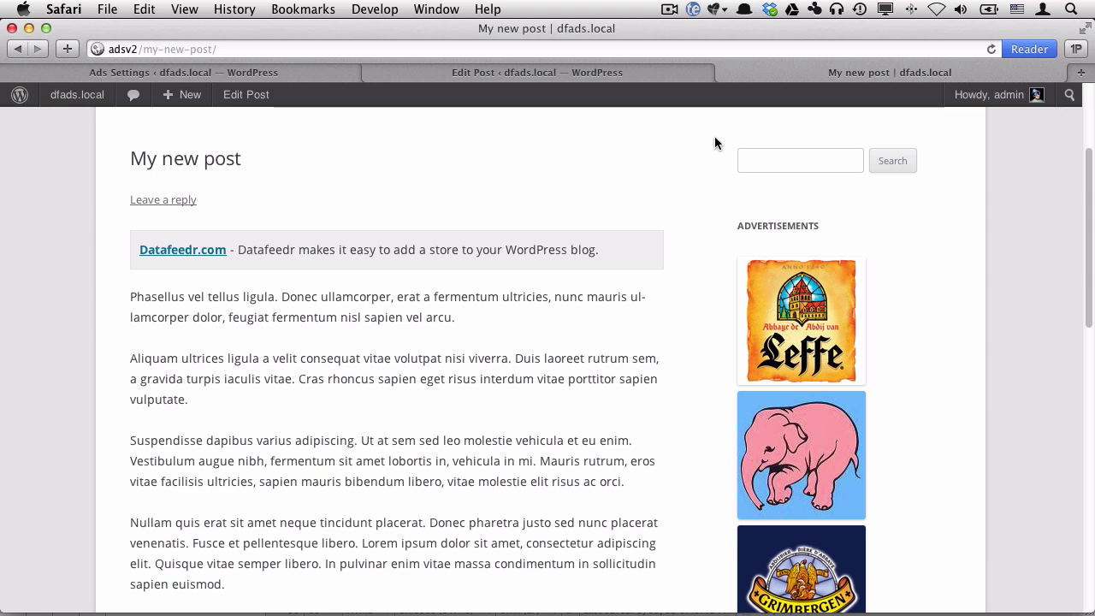
Enable the ad impression count for admins in the Ads settings and save the changes
click(162, 76)
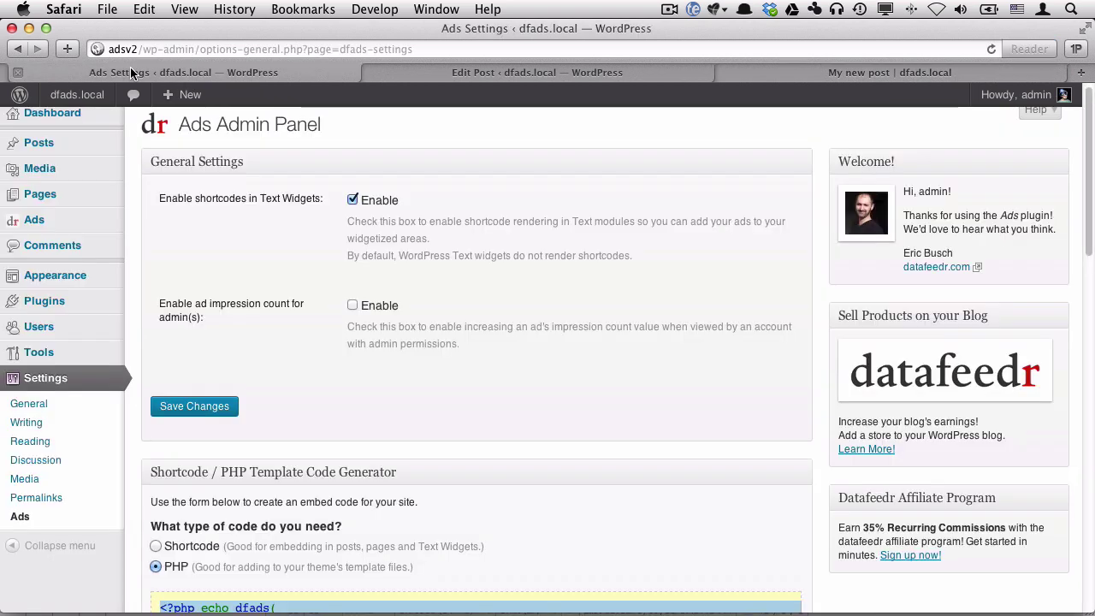
click(353, 306)
click(195, 409)
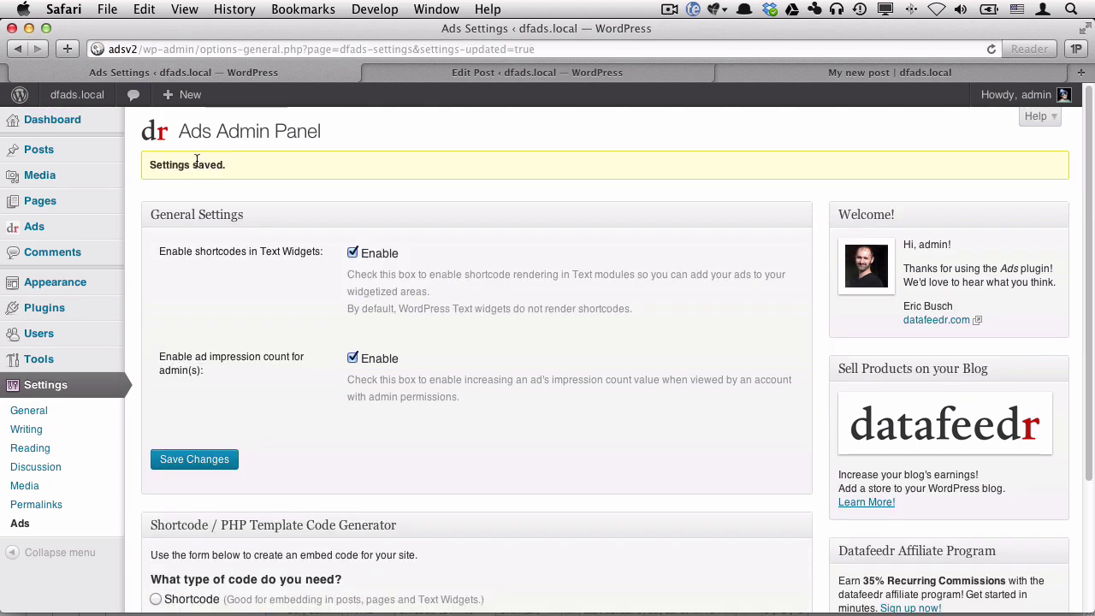
Open the list of all ads and check the Datafeedr Ad's impression count
click(35, 222)
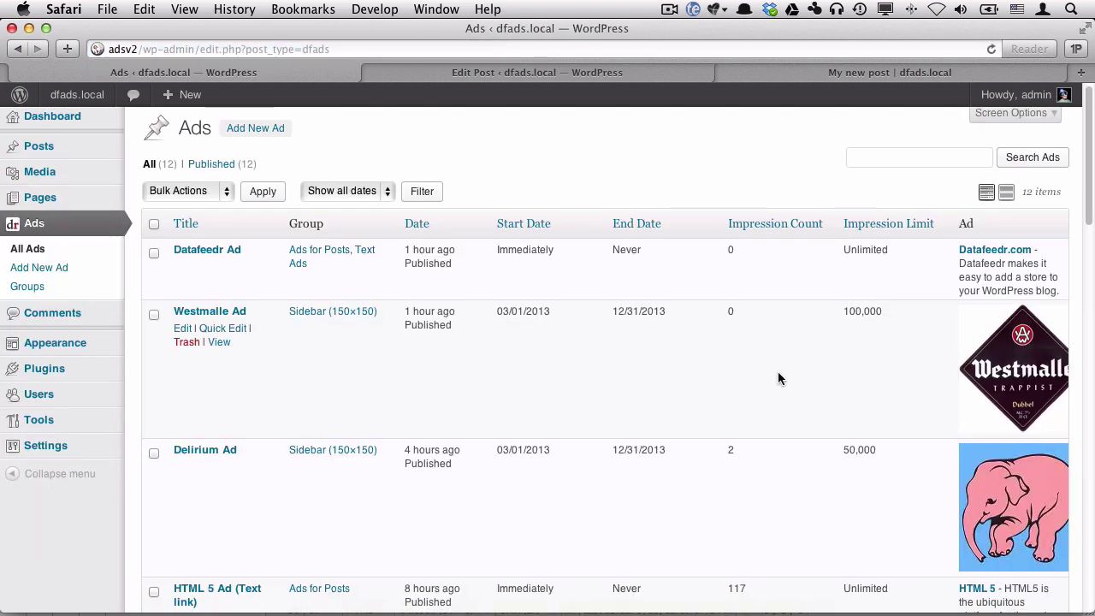
scroll(786, 359, down, 4)
scroll(780, 364, up, 4)
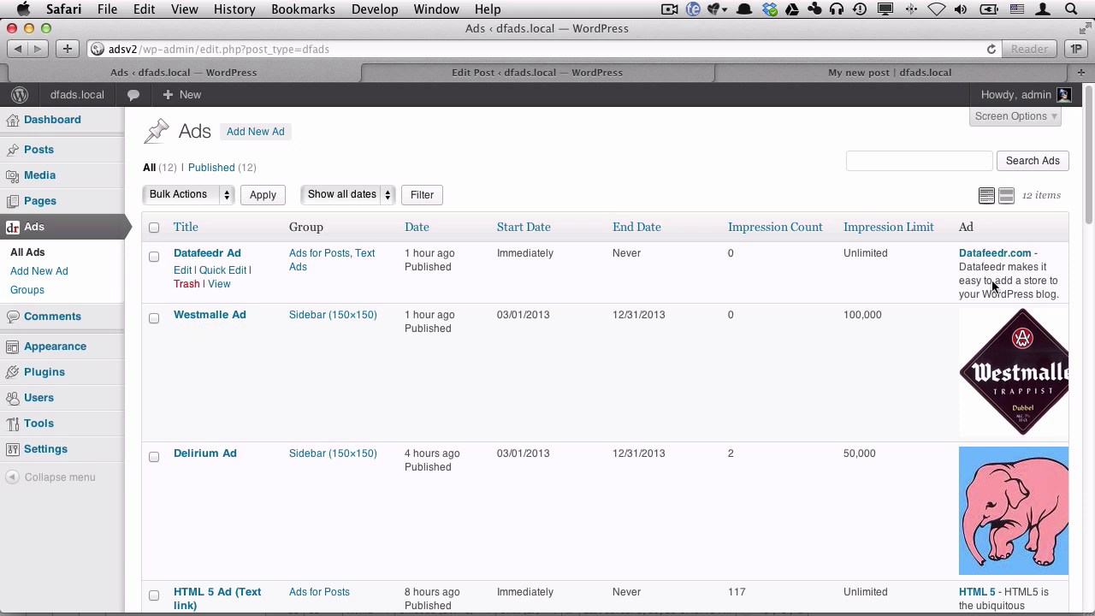
double_click(731, 253)
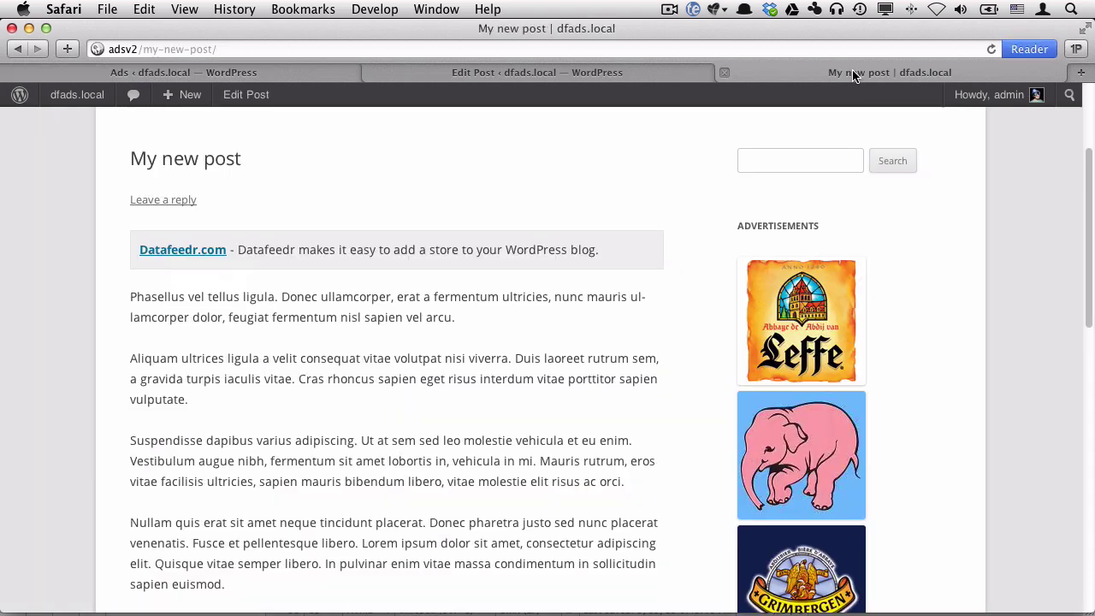
Reload the My new post page once, then refresh the ads list to check the Datafeedr Ad's impression count
click(855, 73)
click(991, 50)
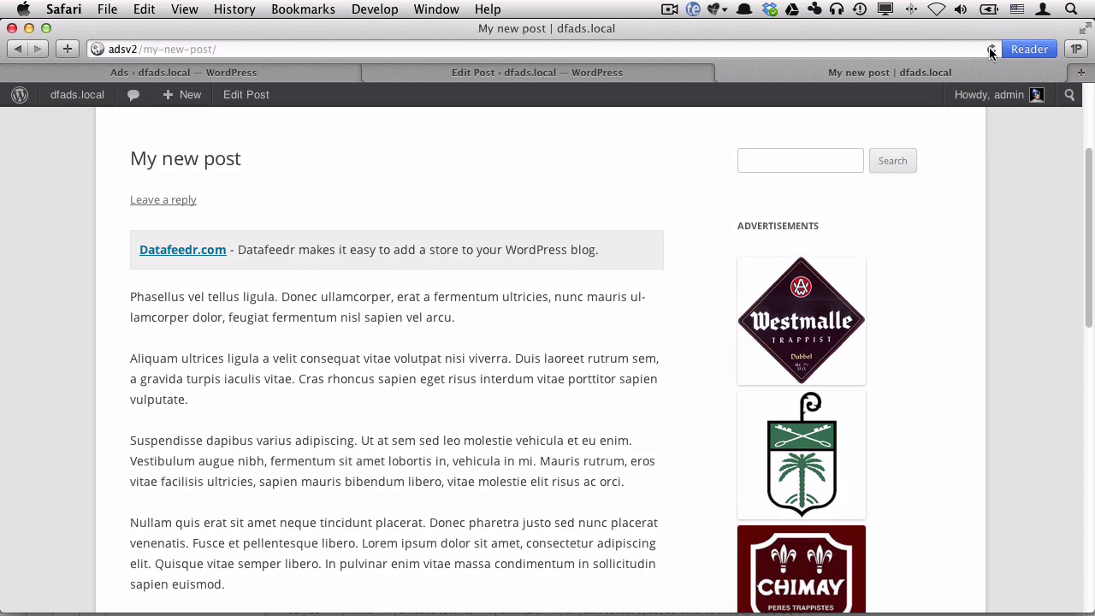
drag(310, 250, 239, 250)
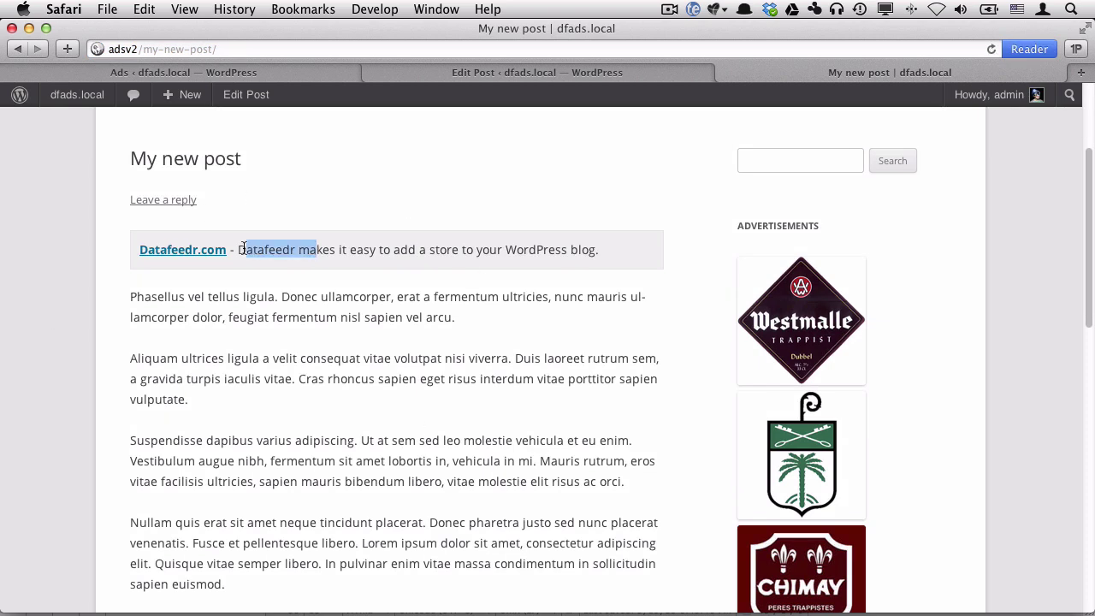
click(235, 73)
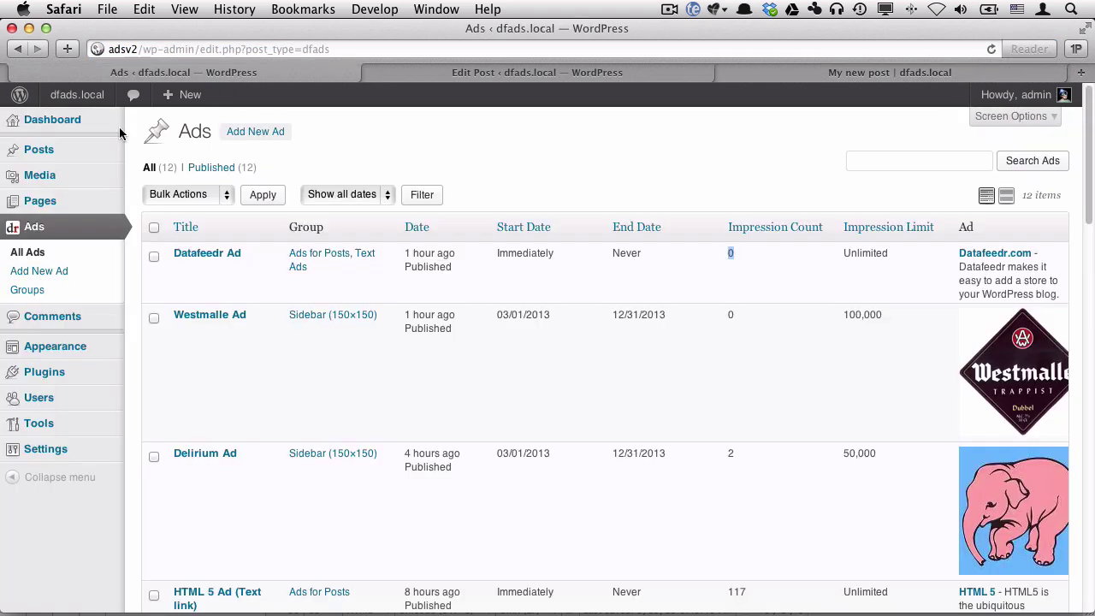
click(992, 49)
mouse_move(751, 252)
mouse_down()
mouse_move(726, 252)
mouse_move(736, 250)
mouse_up()
click(737, 250)
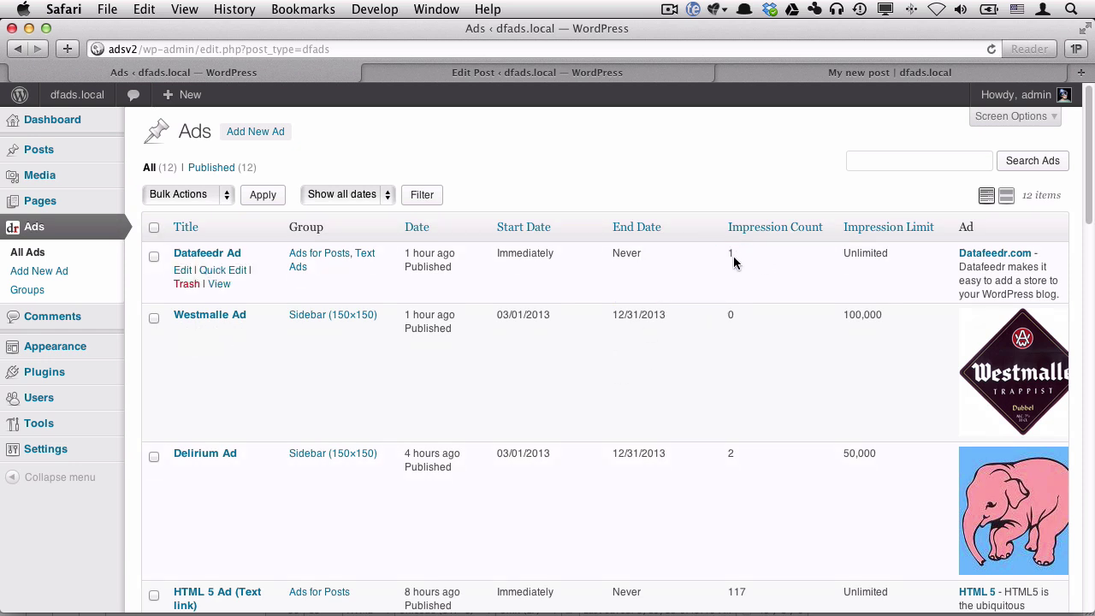
Reload the post several more times, then refresh the ads list and recheck the Datafeedr Ad's impression count
click(993, 72)
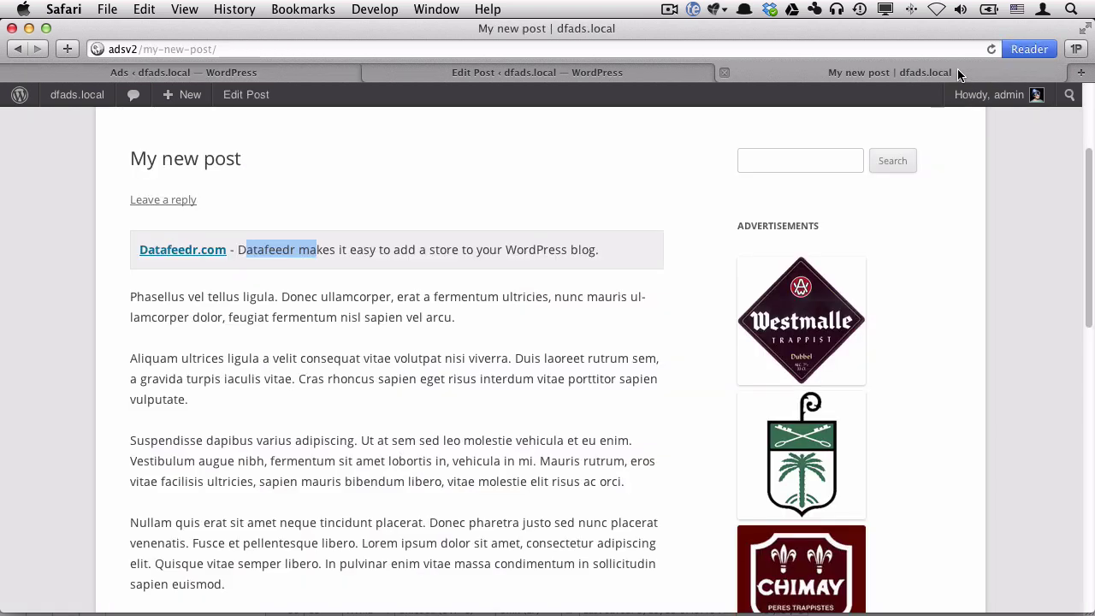
click(990, 48)
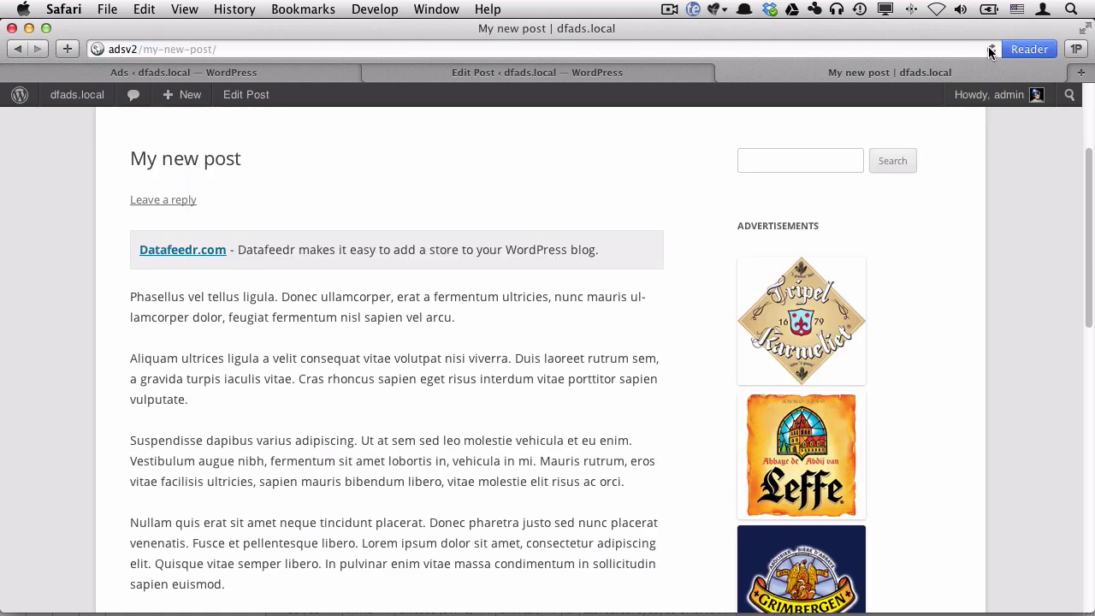
click(991, 49)
click(990, 48)
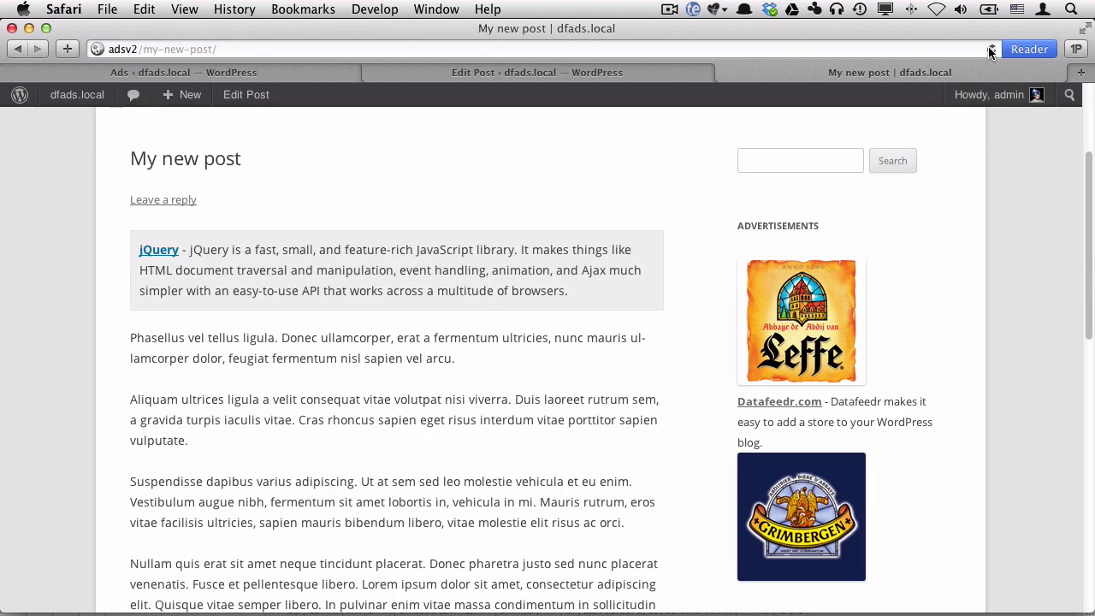
click(991, 49)
click(988, 49)
click(985, 49)
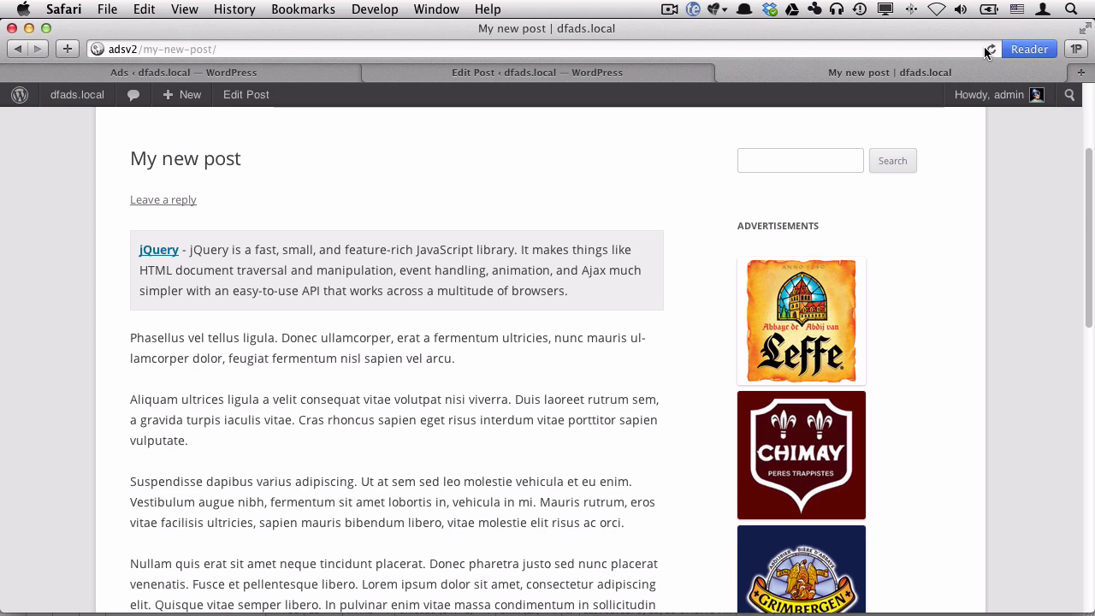
click(983, 49)
click(155, 70)
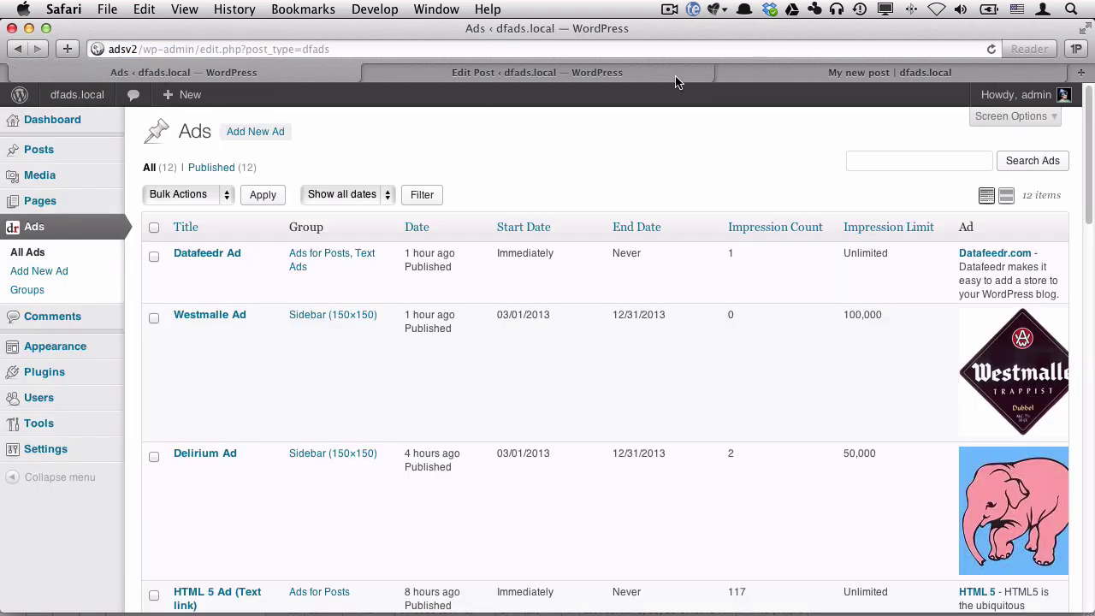
click(990, 49)
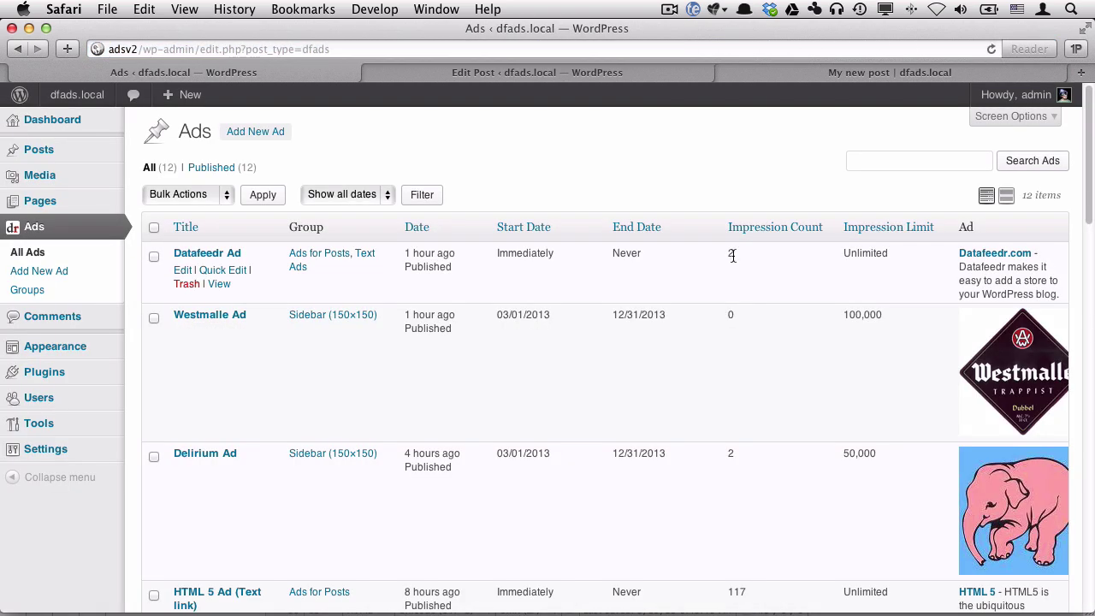
drag(730, 250, 888, 97)
Run another long series of reloads on the post, then refresh the ads list and highlight the Datafeedr Ad's impression count
click(936, 72)
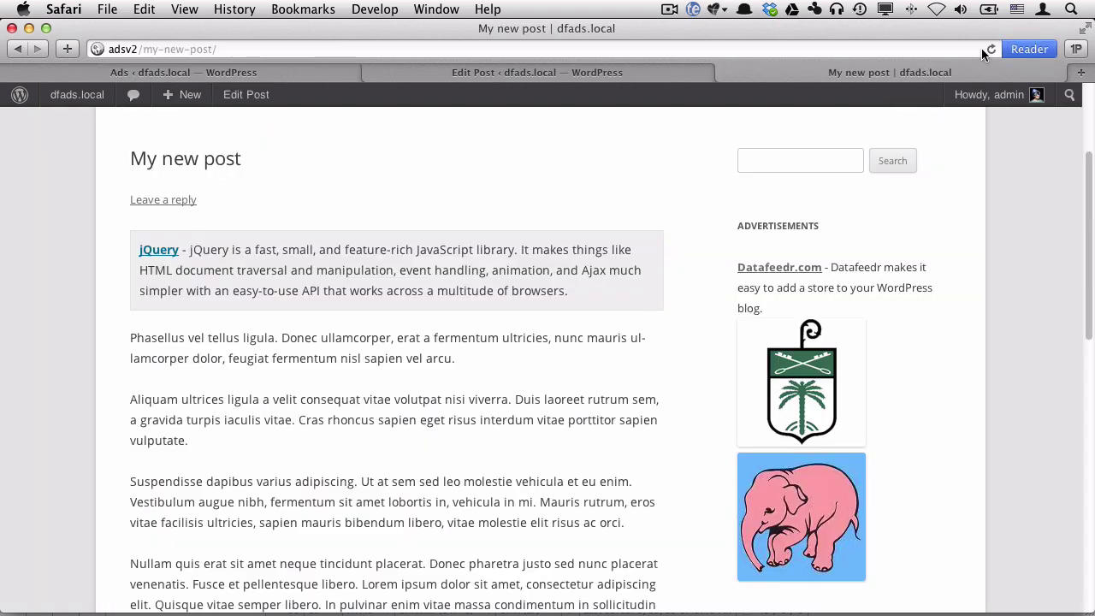
click(993, 49)
click(991, 47)
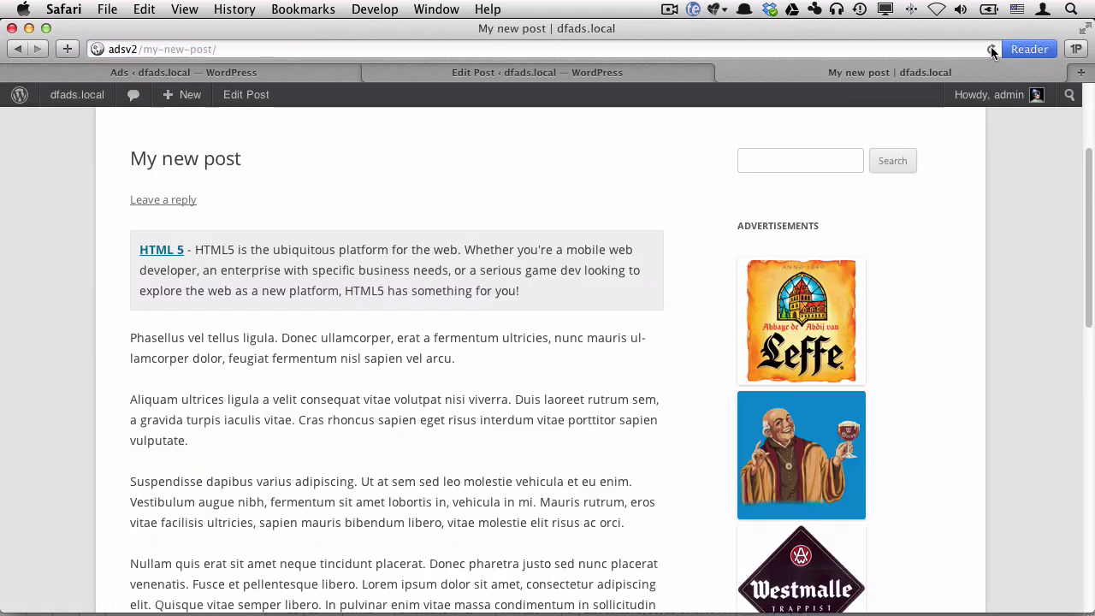
click(991, 48)
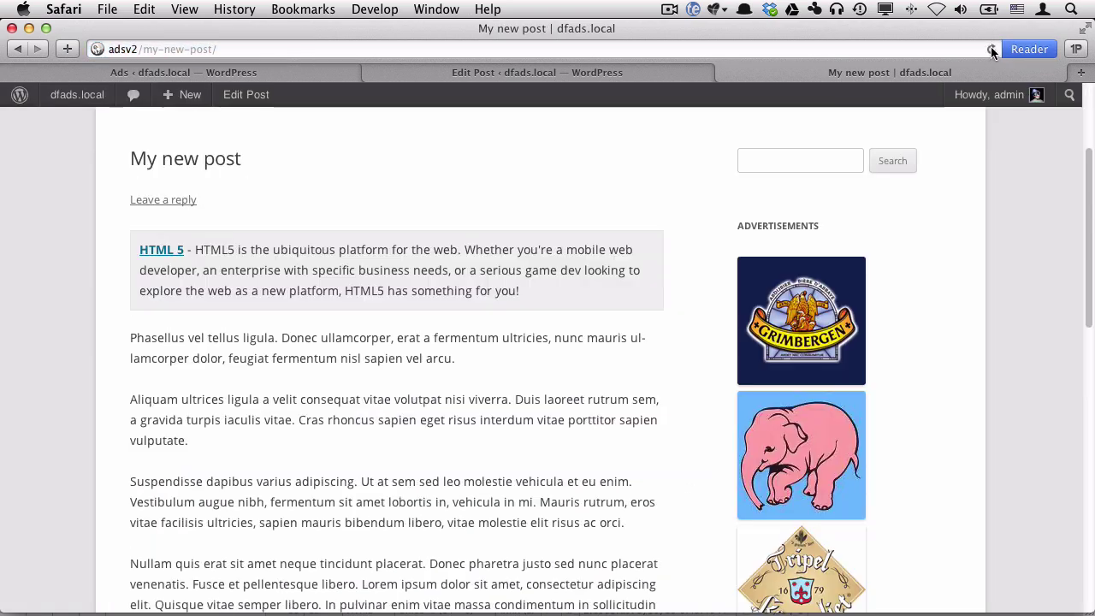
click(990, 48)
click(990, 49)
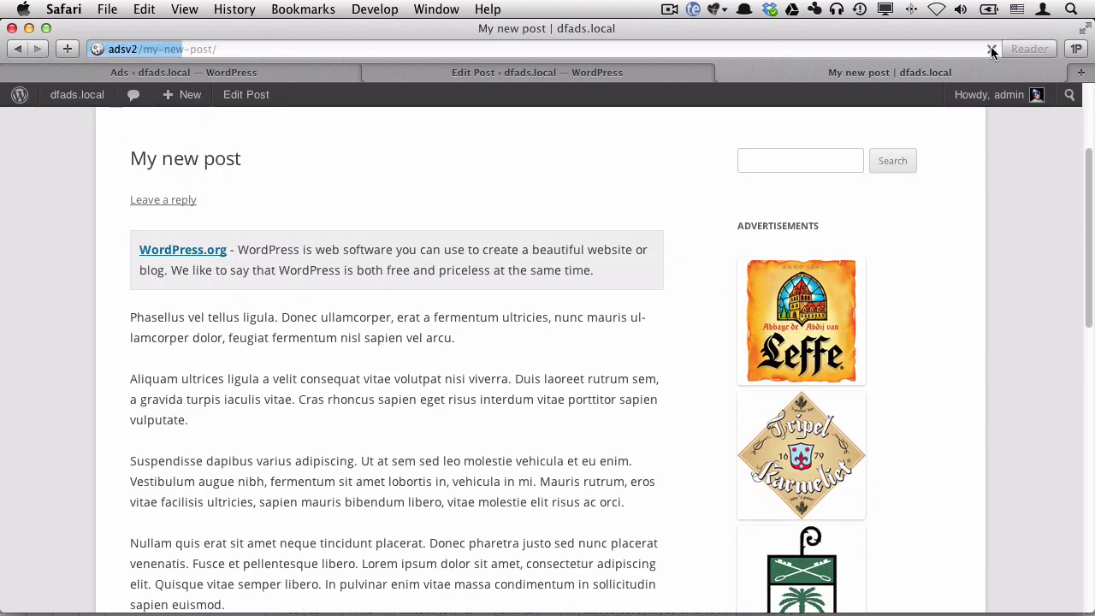
click(991, 49)
click(991, 49)
click(992, 49)
click(991, 49)
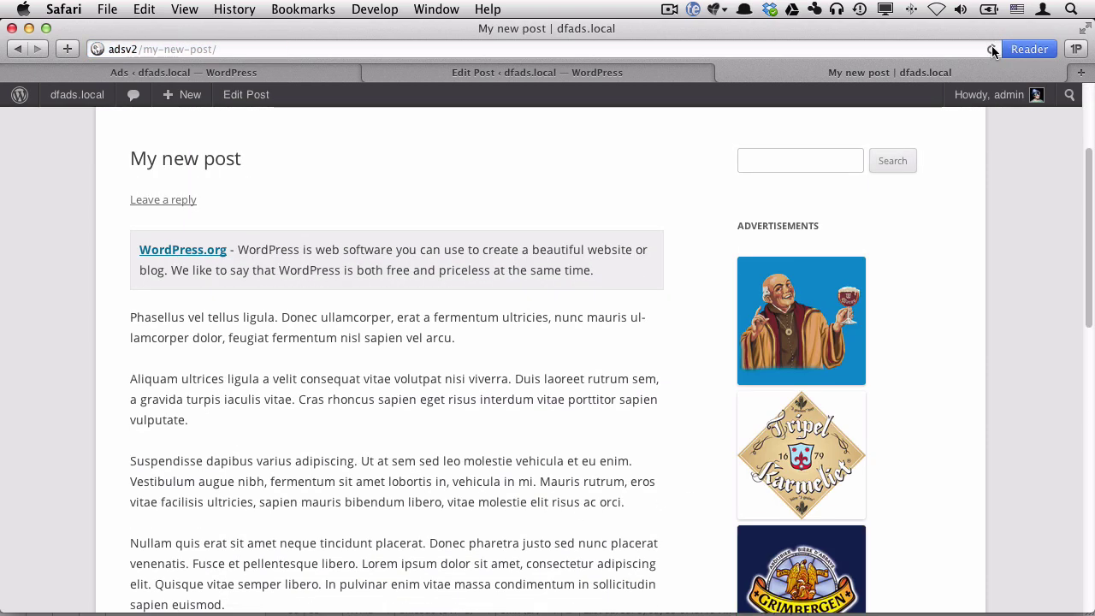
click(991, 48)
click(991, 49)
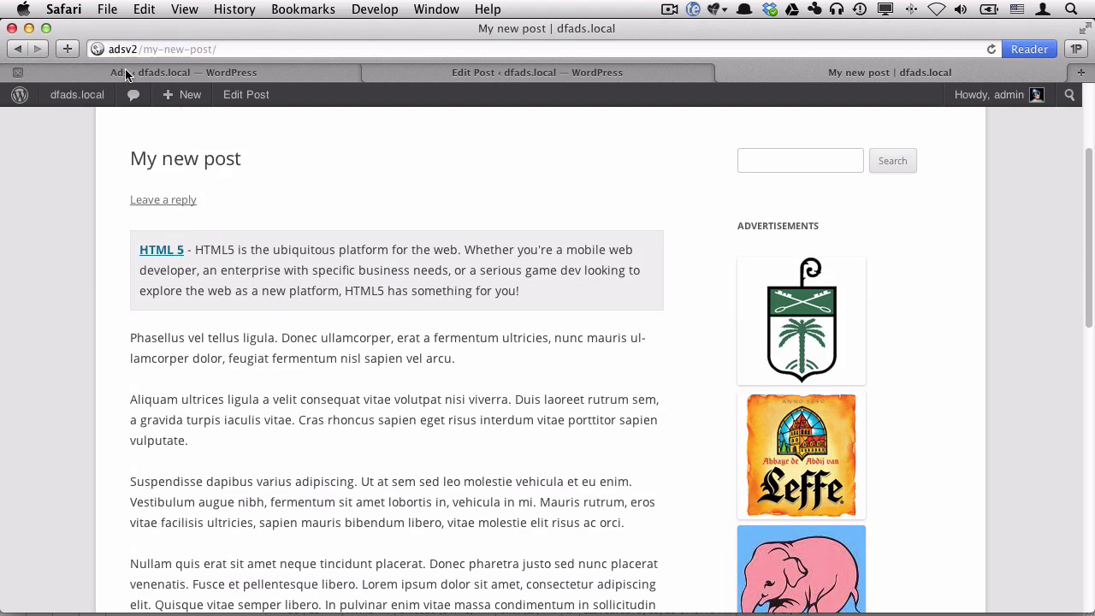
click(218, 72)
click(989, 49)
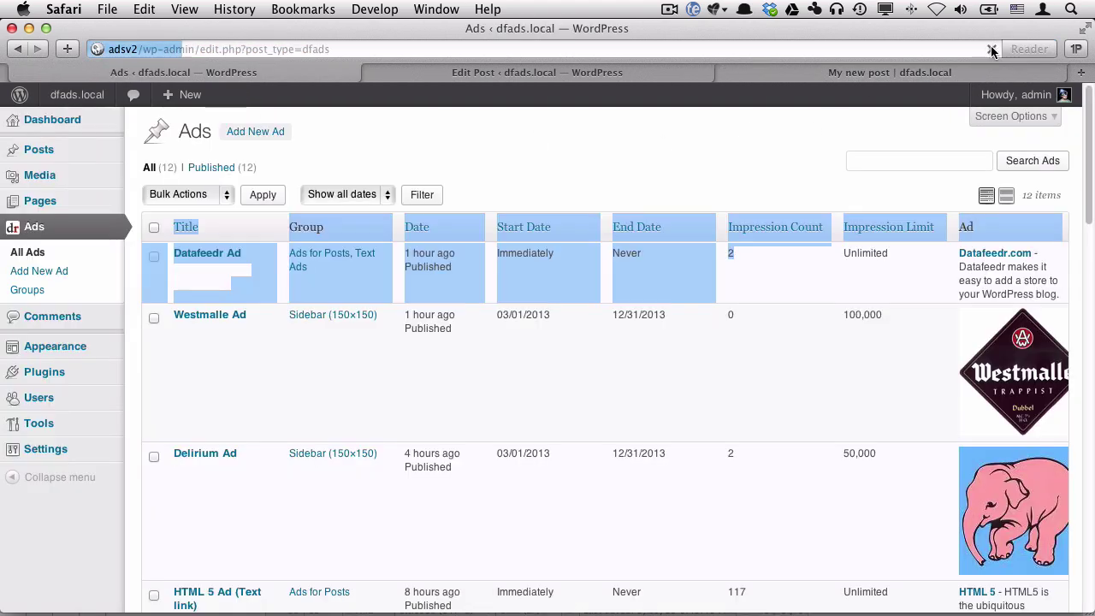
double_click(734, 255)
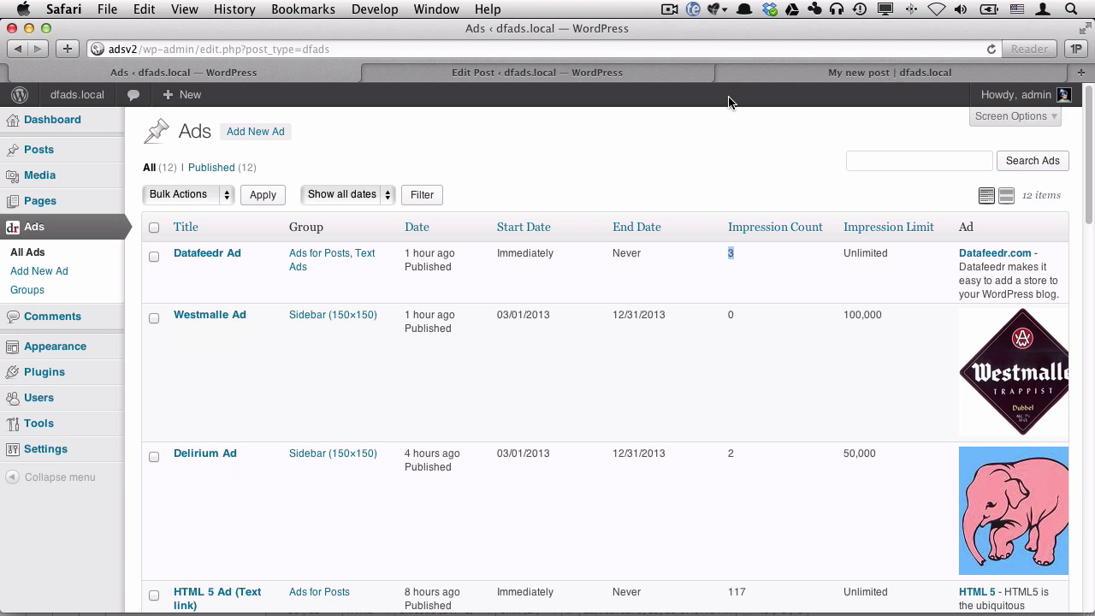
Compare the Datafeedr ad placements in the post and sidebar with the Datafeedr Ad's groups and impression count in the ads list
click(767, 76)
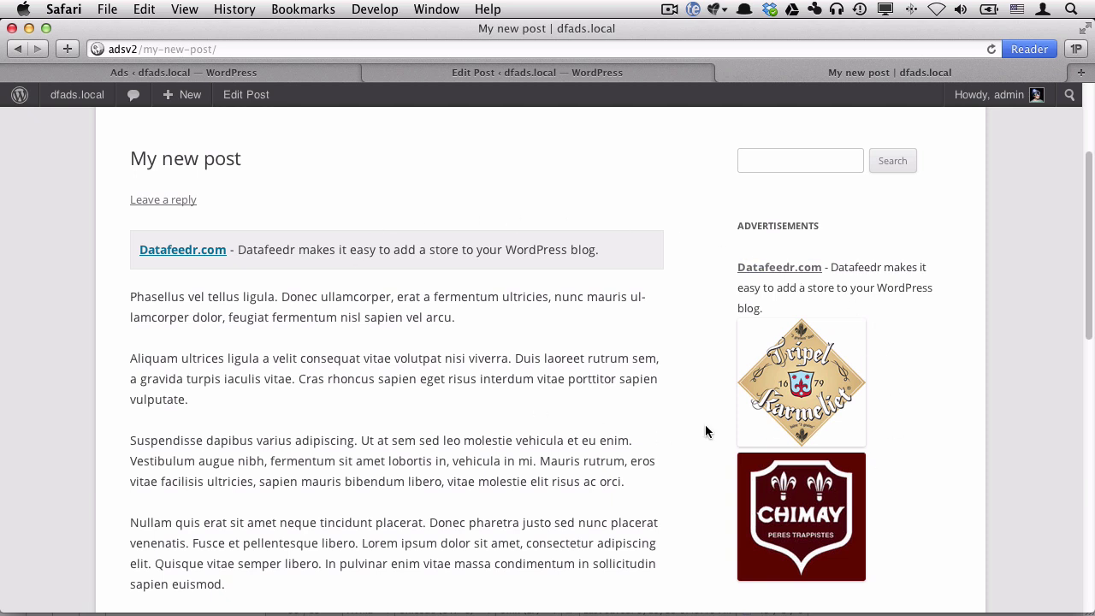
click(208, 72)
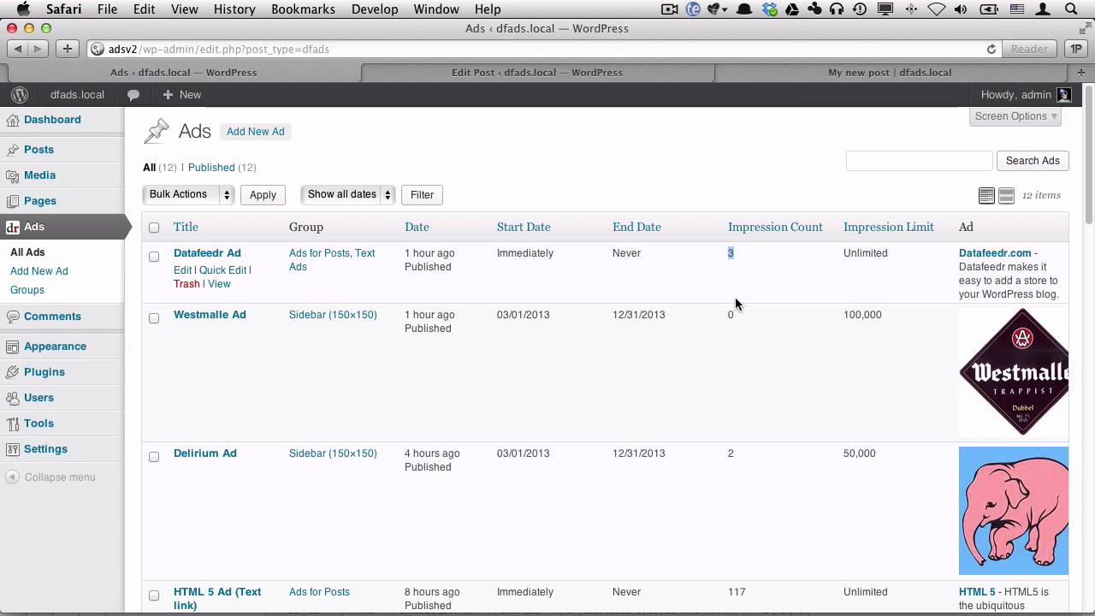
click(838, 72)
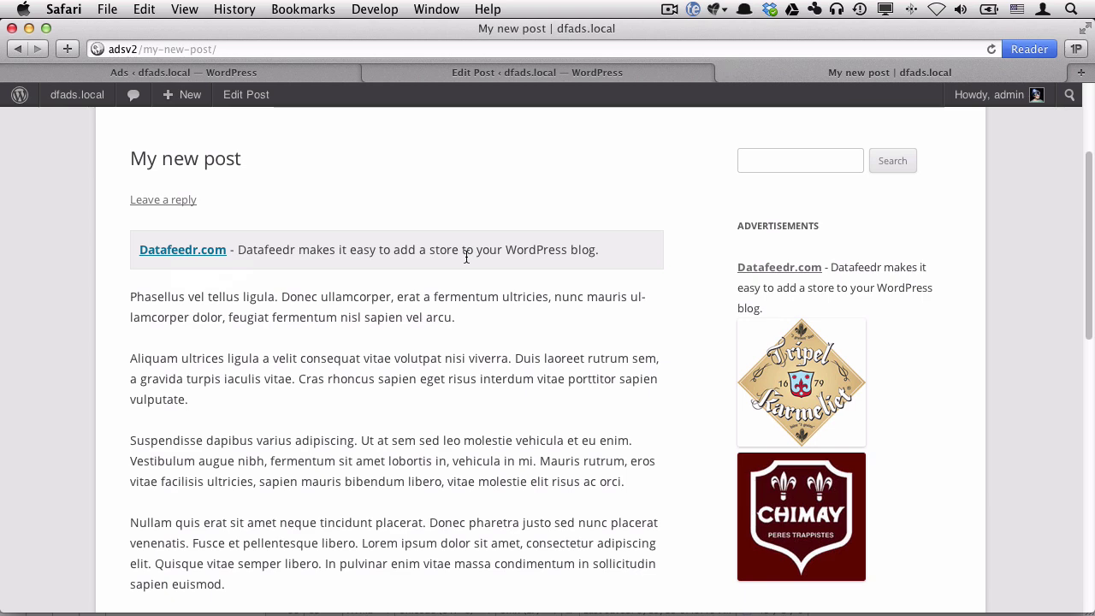
click(233, 74)
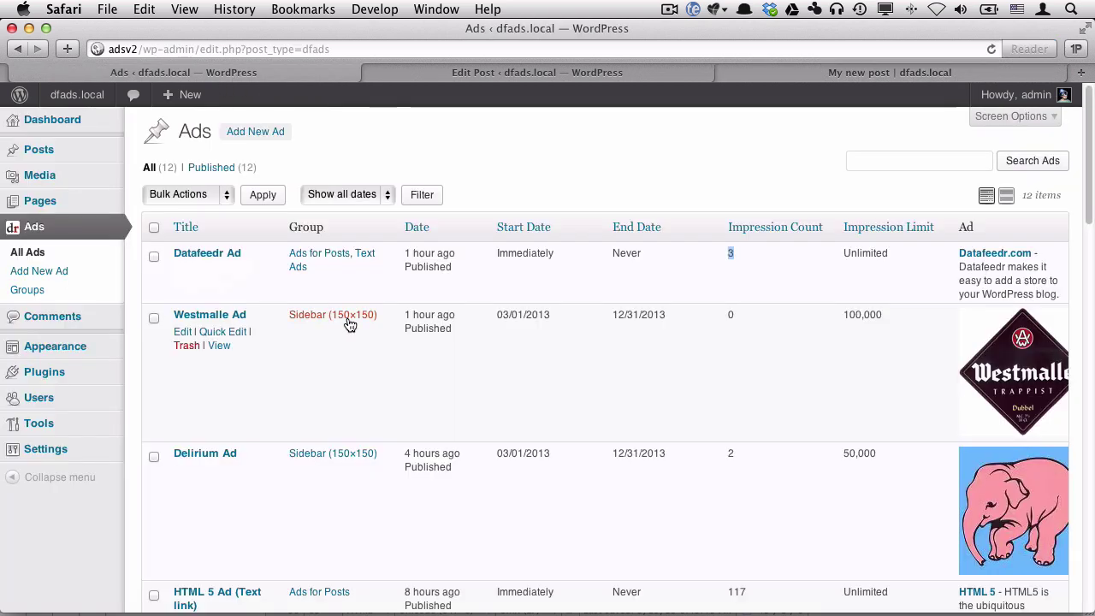
Open the Ads plugin's settings and select PHP as the code type in the Shortcode / PHP Template Code Generator
scroll(73, 296, down, 1)
mouse_move(44, 402)
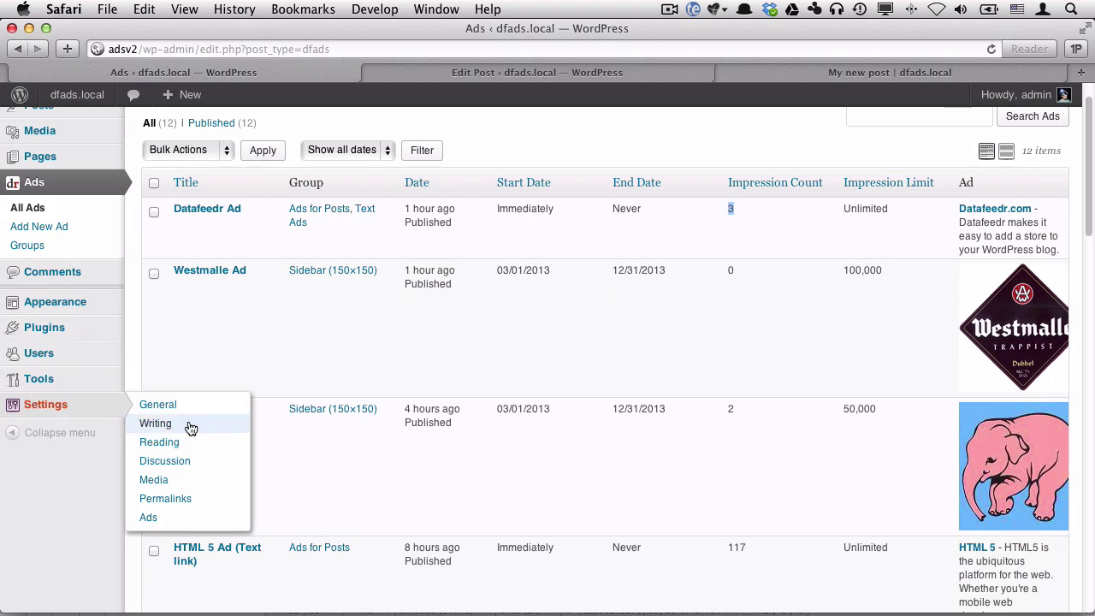
click(214, 516)
scroll(447, 437, down, 3)
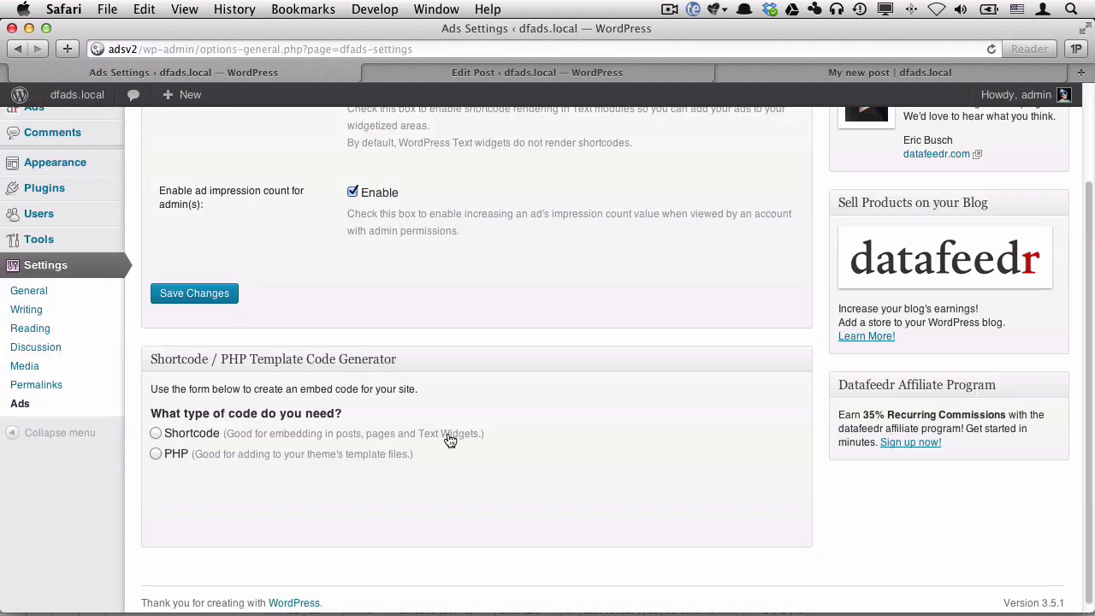
click(193, 454)
scroll(583, 437, down, 5)
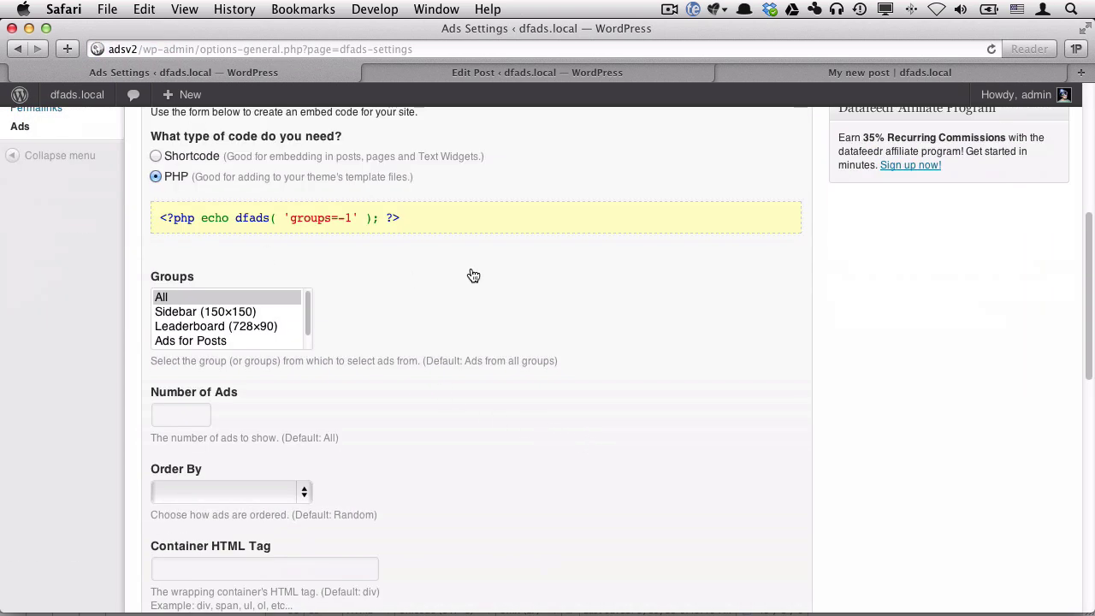
scroll(478, 304, down, 2)
Switch to BBEdit and highlight the full dfads() line inside the entry-content div of content.php
key(super+Tab)
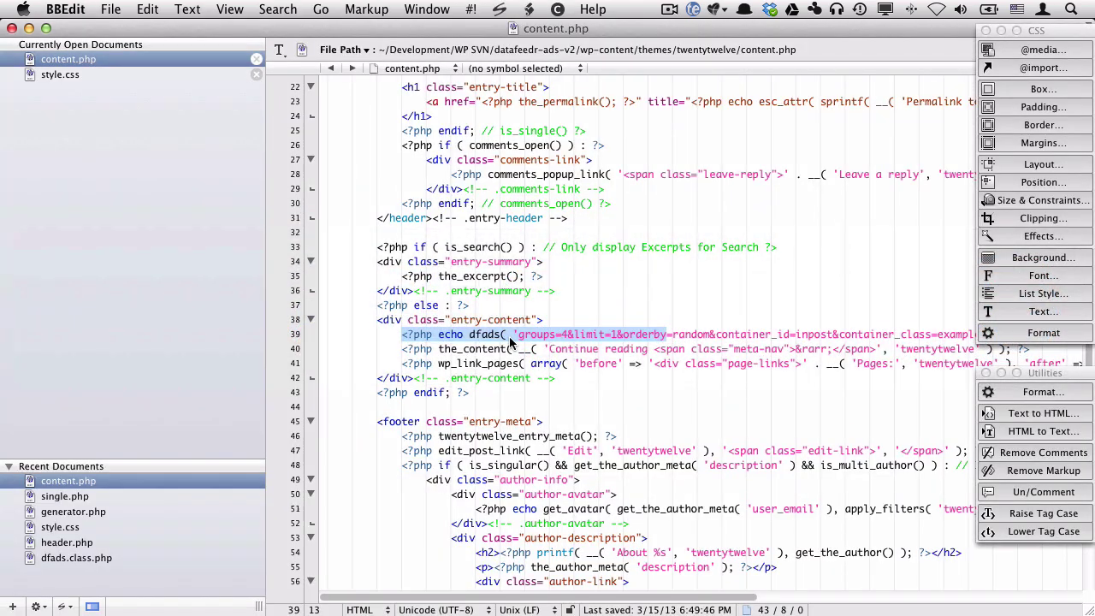
click(520, 326)
double_click(552, 334)
triple_click(553, 334)
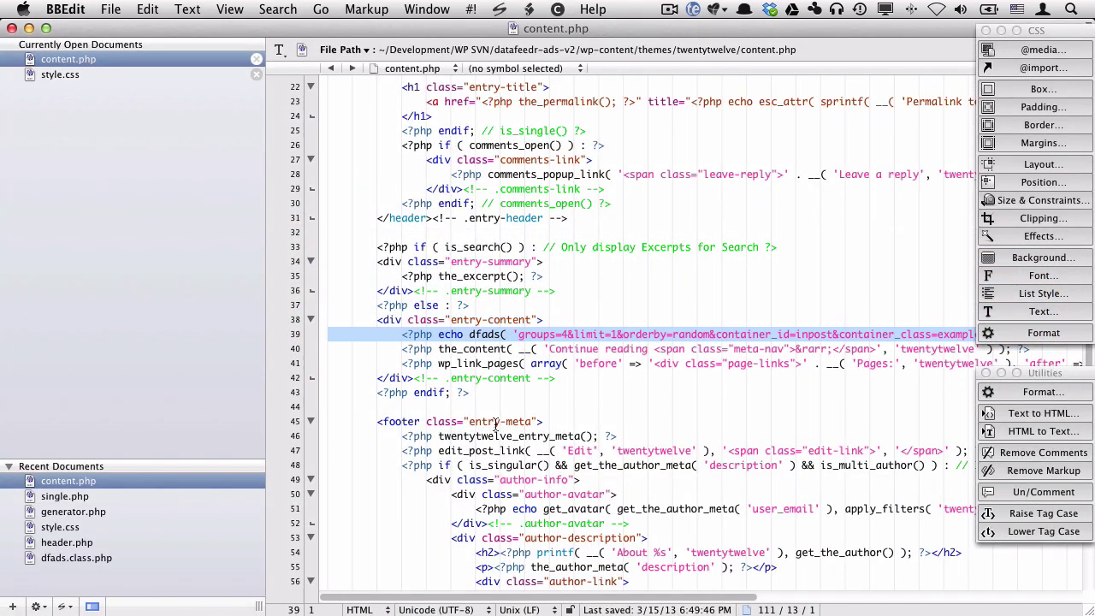
key(super+Tab)
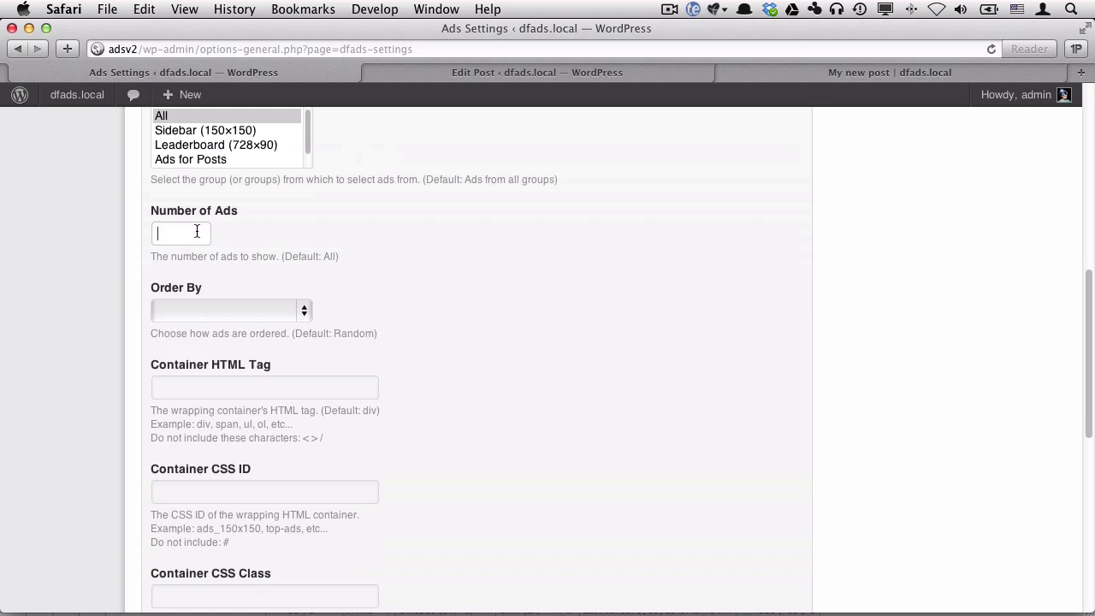
Configure the generated code to use the Ads for Posts group, show 1 ad and order by Random
scroll(366, 252, up, 2)
click(246, 236)
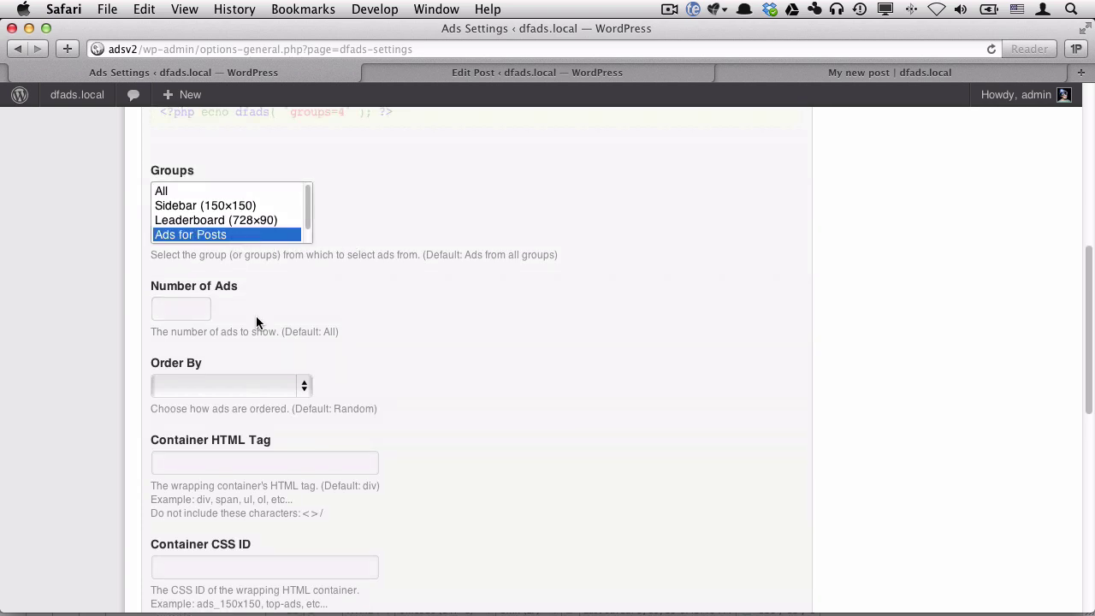
click(188, 312)
text(1)
scroll(377, 325, down, 2)
click(211, 315)
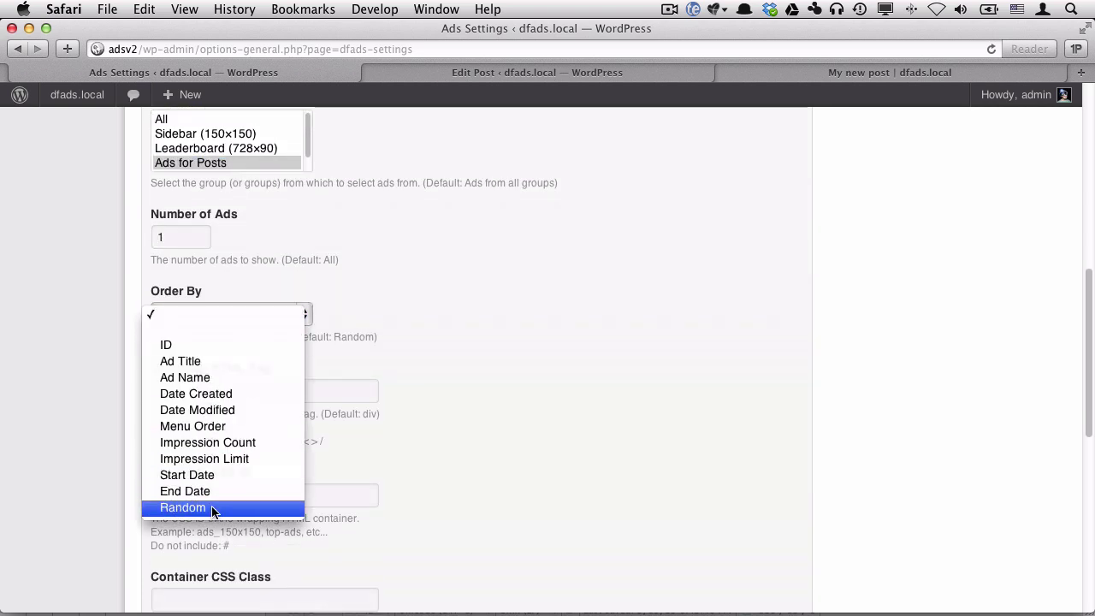
click(213, 506)
Leave the Container HTML Tag empty and set the Container CSS ID to inpost
scroll(363, 443, down, 1)
click(208, 359)
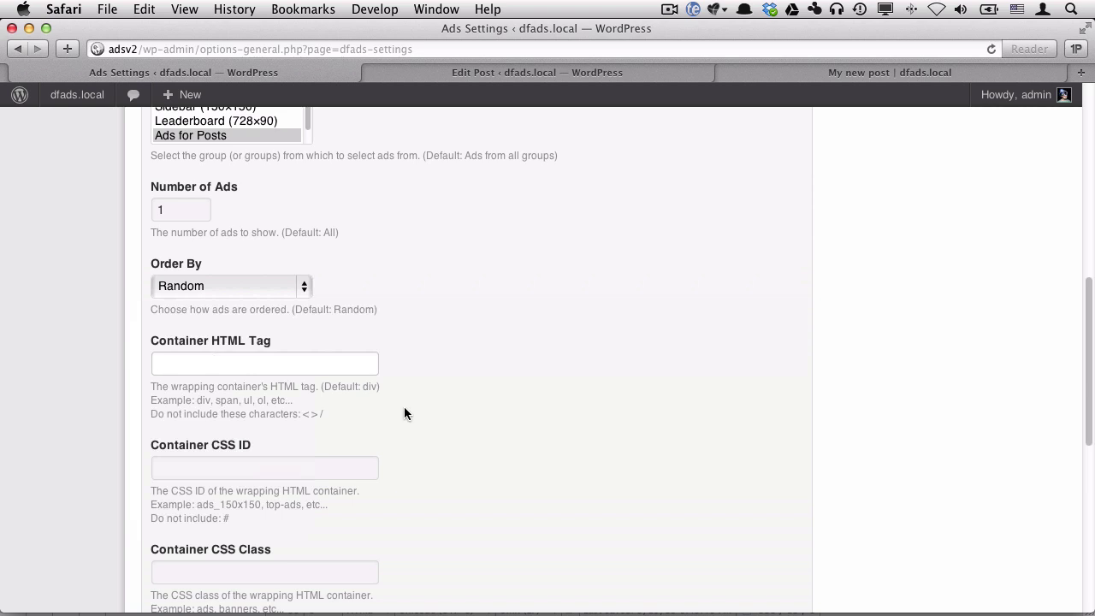
scroll(404, 406, down, 4)
click(158, 332)
text(inpost)
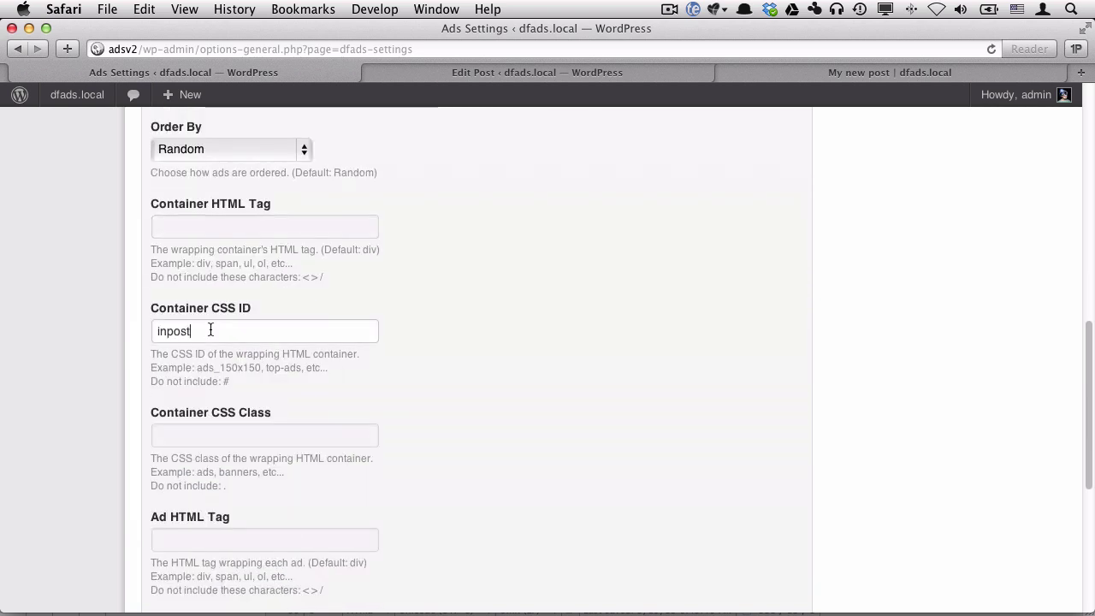
Set the advanced Return JavaScript option to Yes and return to the generated PHP code
scroll(349, 333, down, 4)
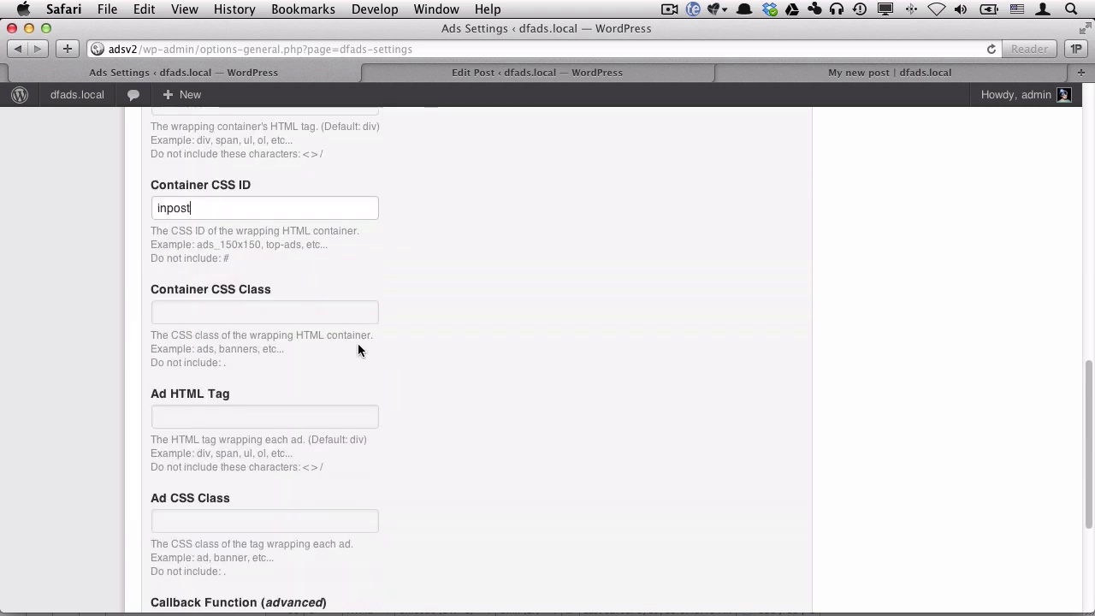
scroll(376, 349, down, 5)
scroll(463, 364, down, 2)
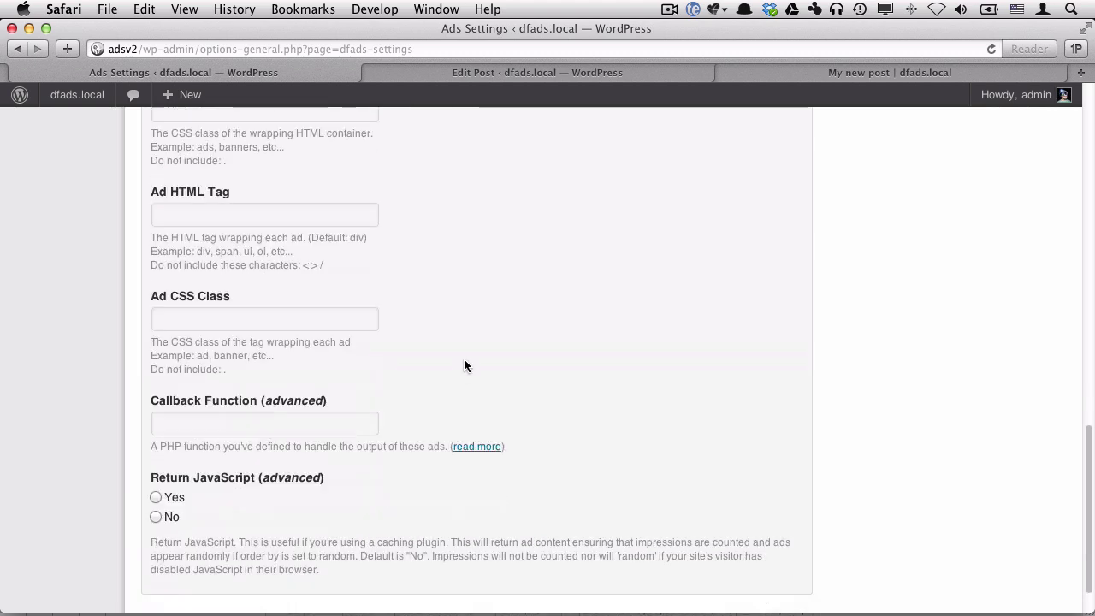
scroll(409, 318, up, 1)
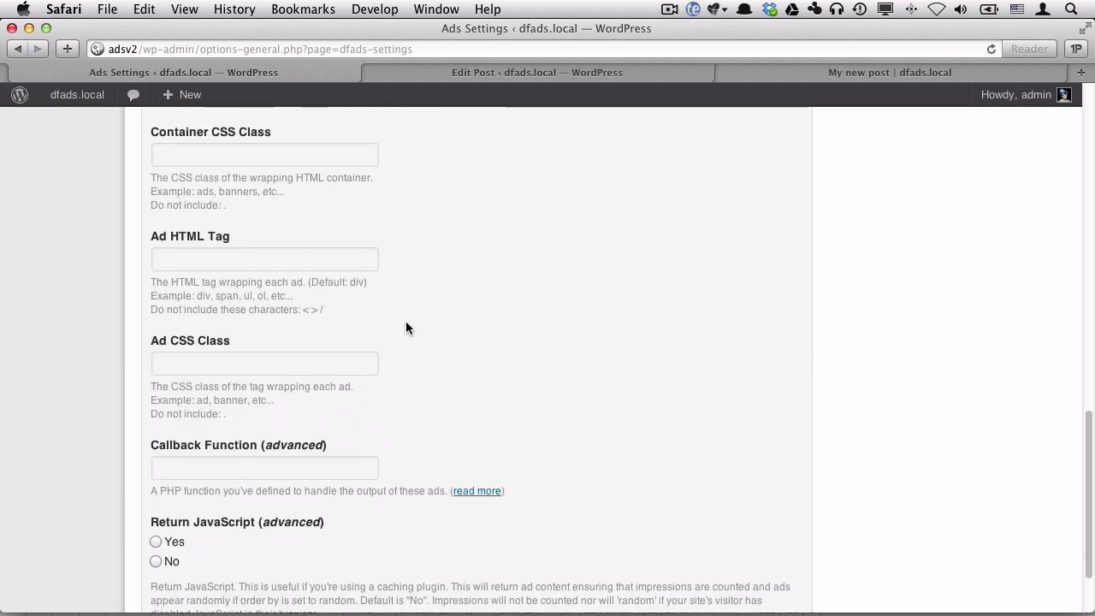
scroll(405, 327, up, 5)
scroll(405, 328, down, 8)
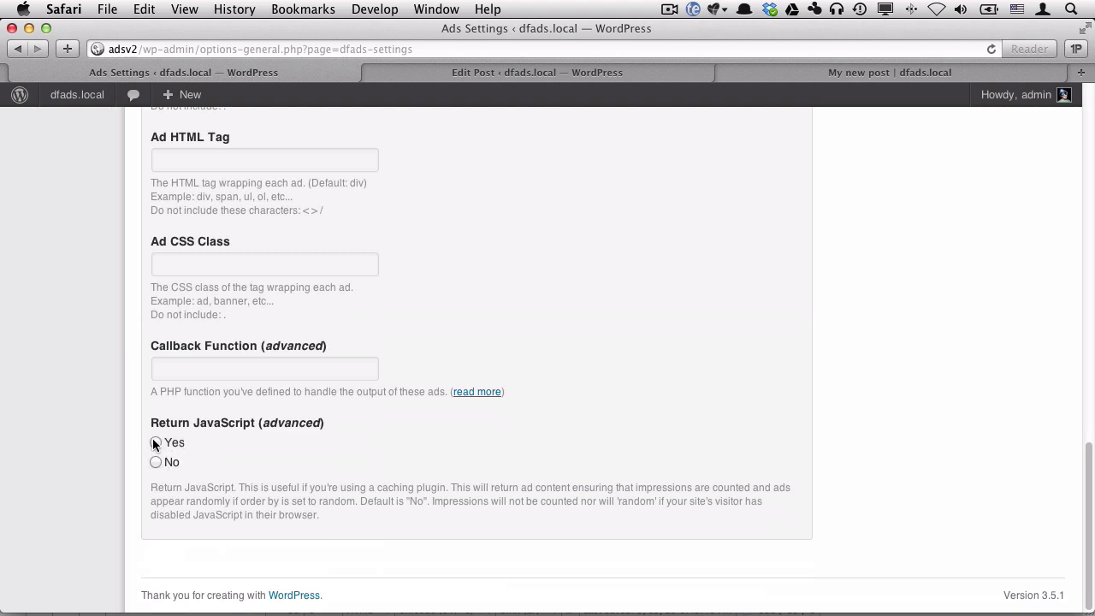
scroll(406, 486, up, 15)
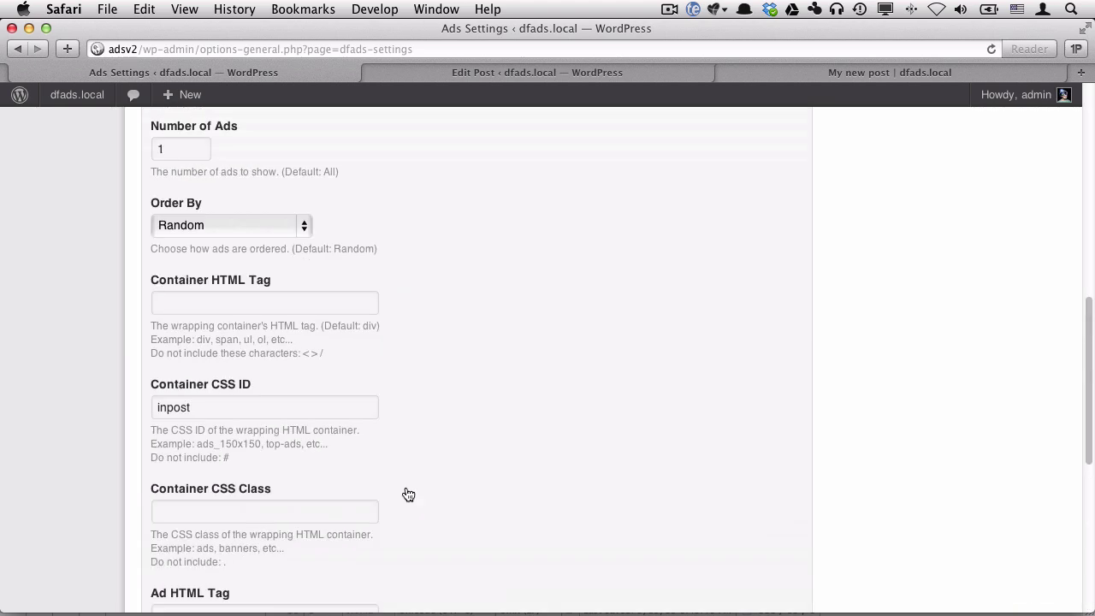
scroll(406, 491, down, 5)
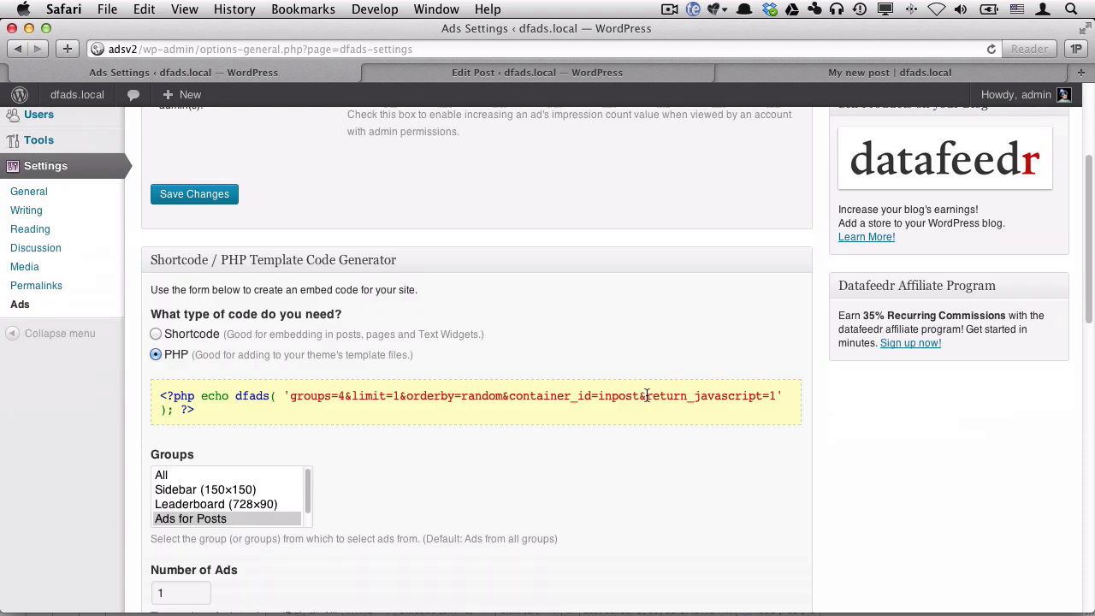
Highlight return_javascript=1 in the generated PHP code, then switch to BBEdit and locate the dfads() arguments in content.php
drag(647, 395, 778, 396)
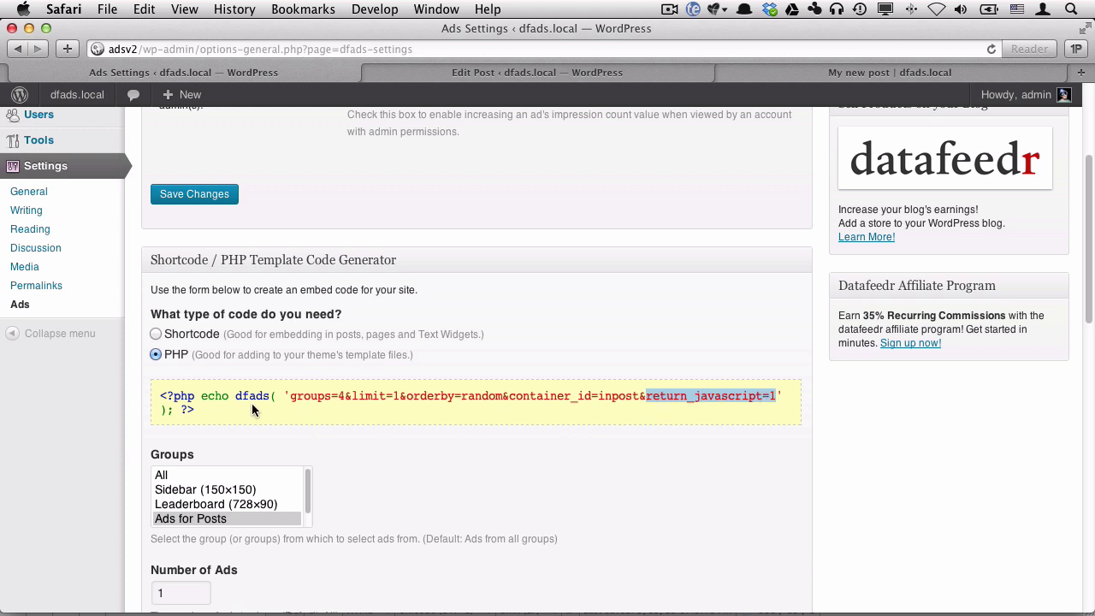
click(661, 396)
drag(645, 397, 777, 398)
key(super+Tab)
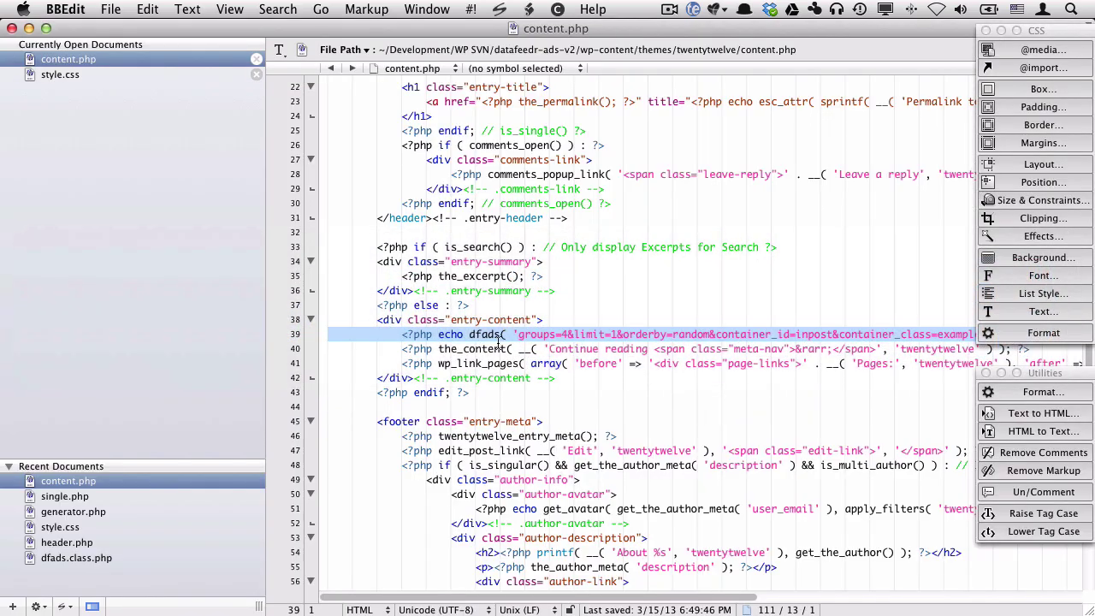
click(513, 337)
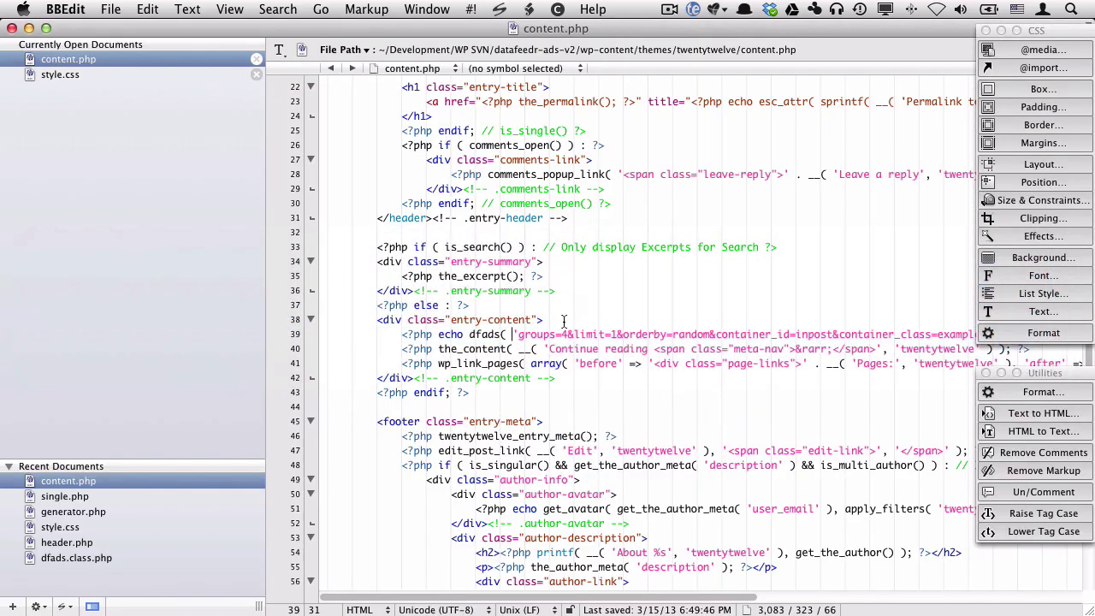
Switch to Safari and highlight the Datafeedr.com ad above the text of My new post
key(super+Tab)
click(827, 70)
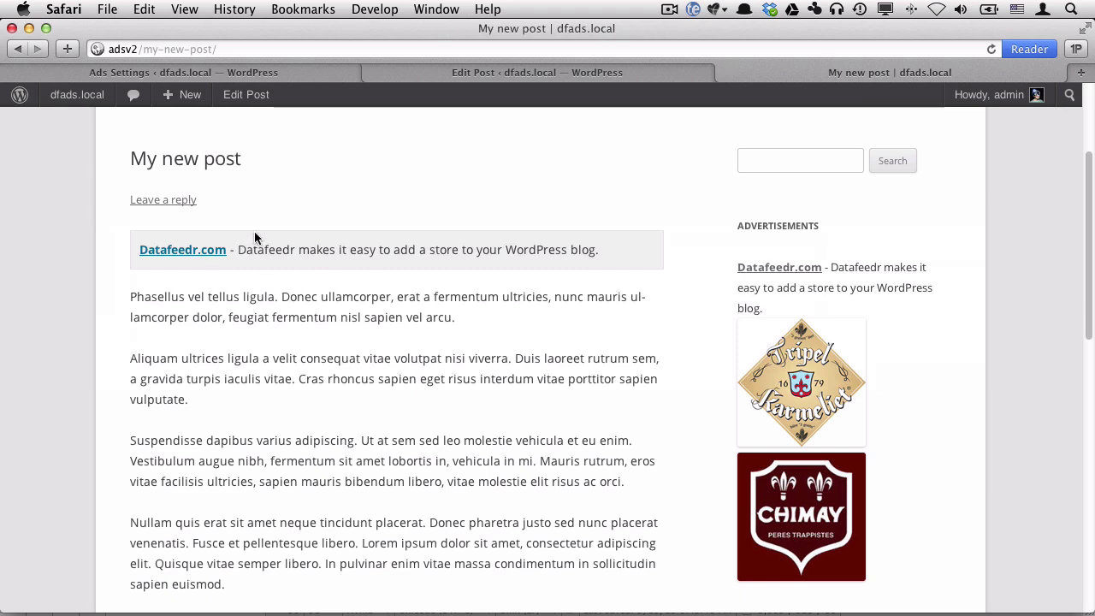
drag(162, 232, 622, 261)
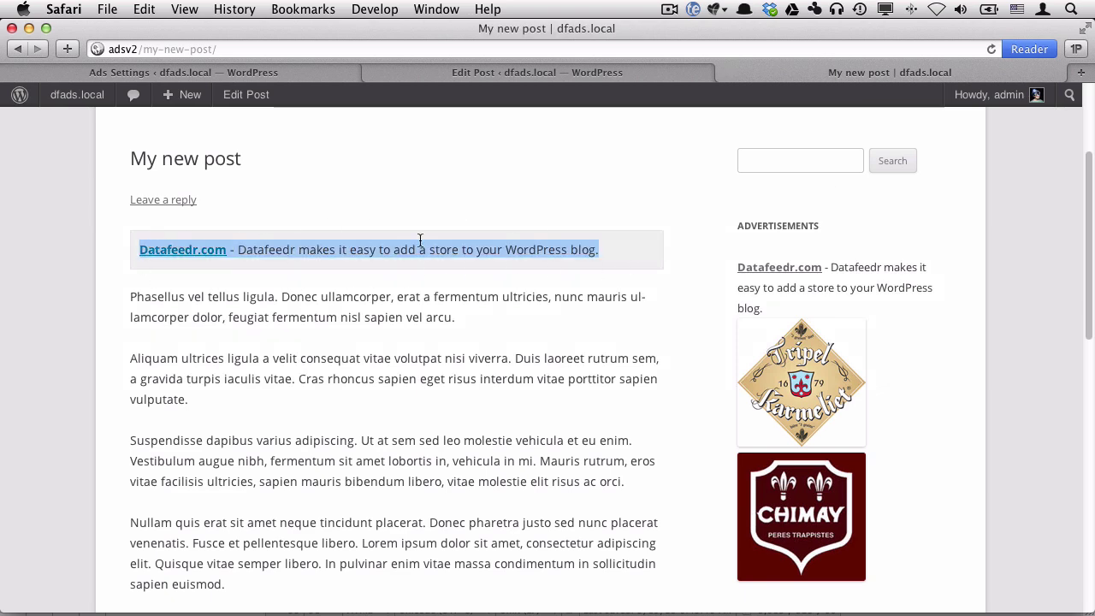
key(super+Tab)
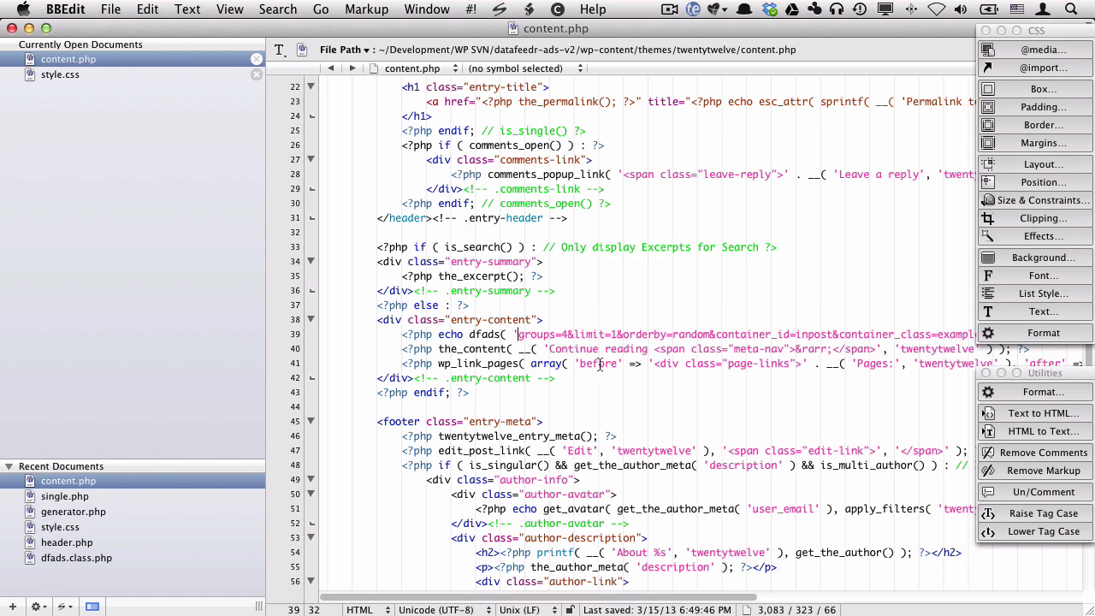
text(re)
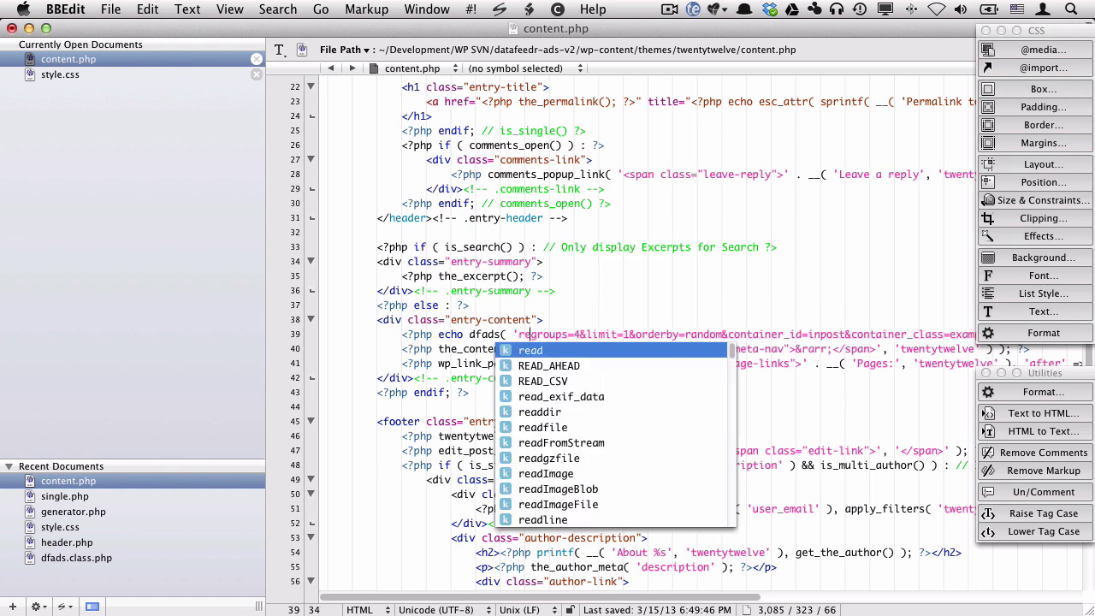
key(BackSpace)
key(BackSpace)
key(super+s)
Switch to Safari and activate the W3 Total Cache plugin from the site's installed plugins
key(super+Tab)
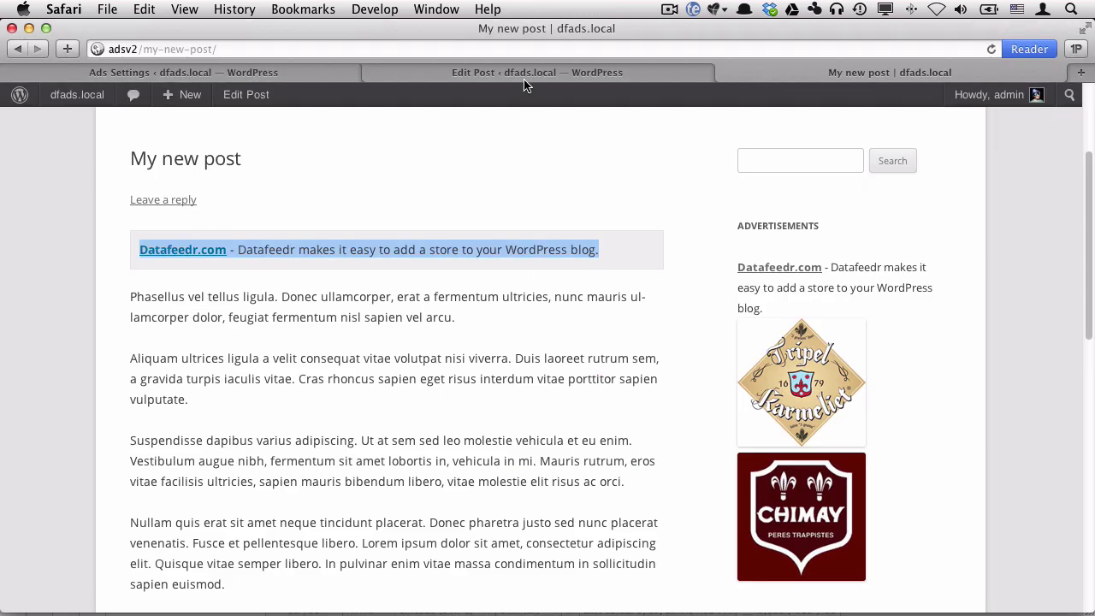
click(244, 76)
scroll(77, 327, up, 5)
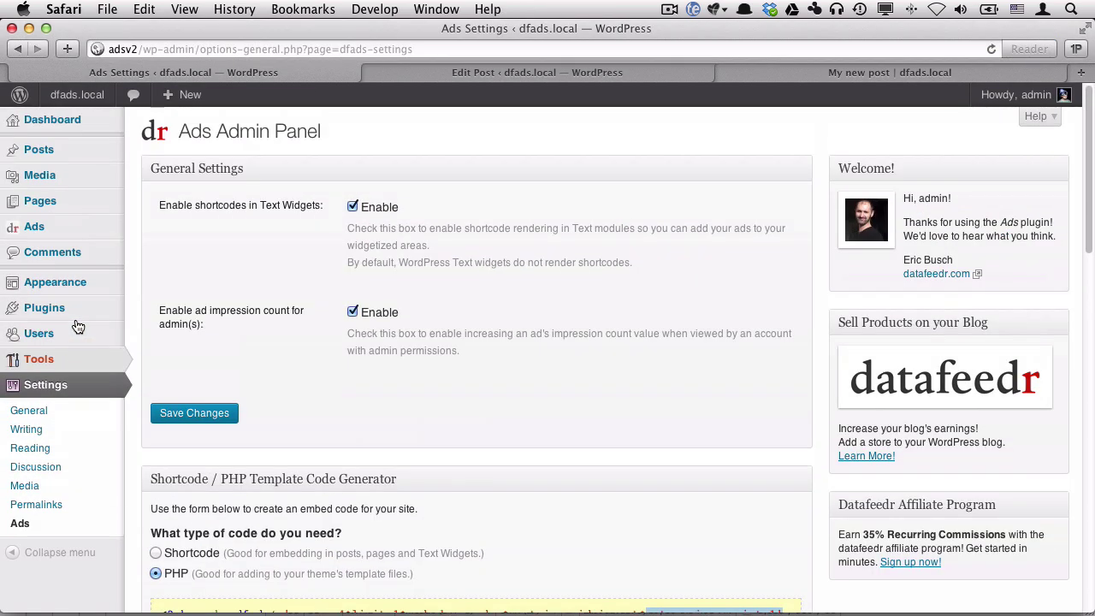
mouse_move(47, 310)
click(171, 310)
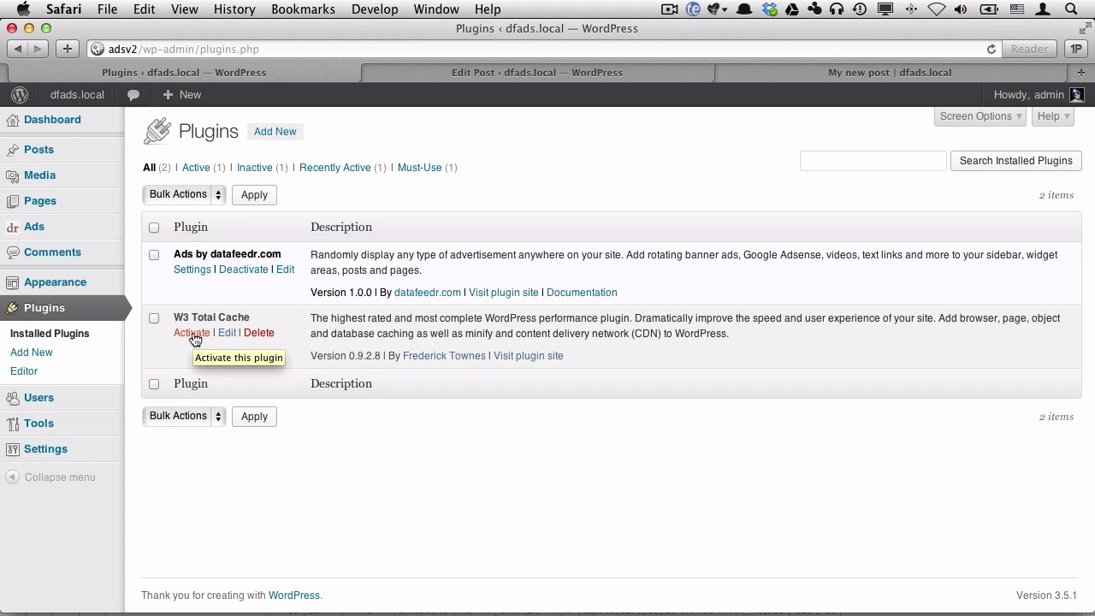
click(191, 333)
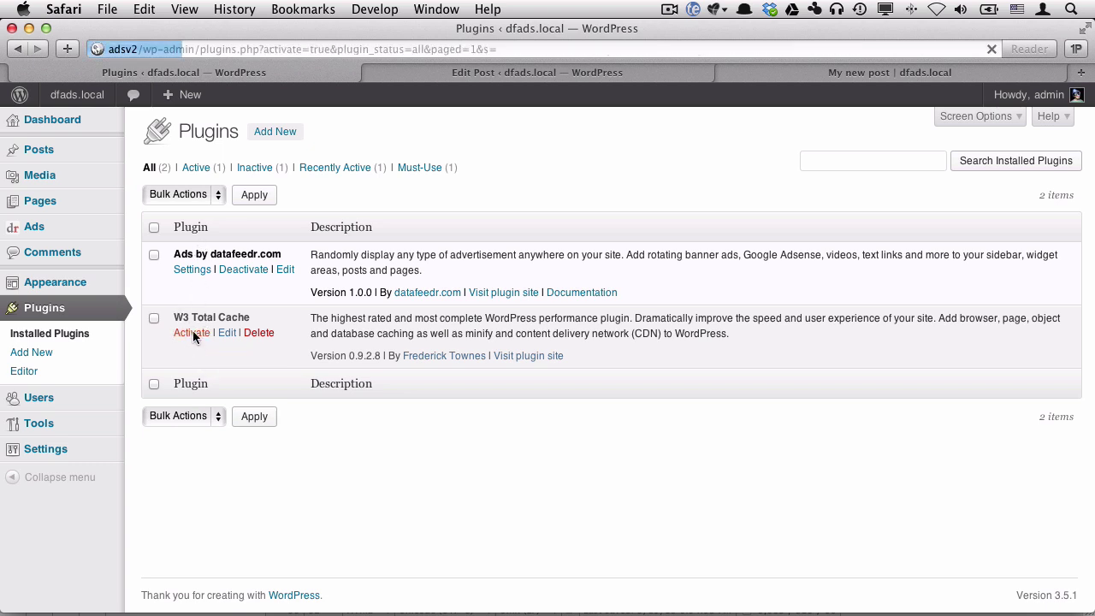
Look through W3 Total Cache's General Settings and Page Cache pages for the page caching options
mouse_move(85, 479)
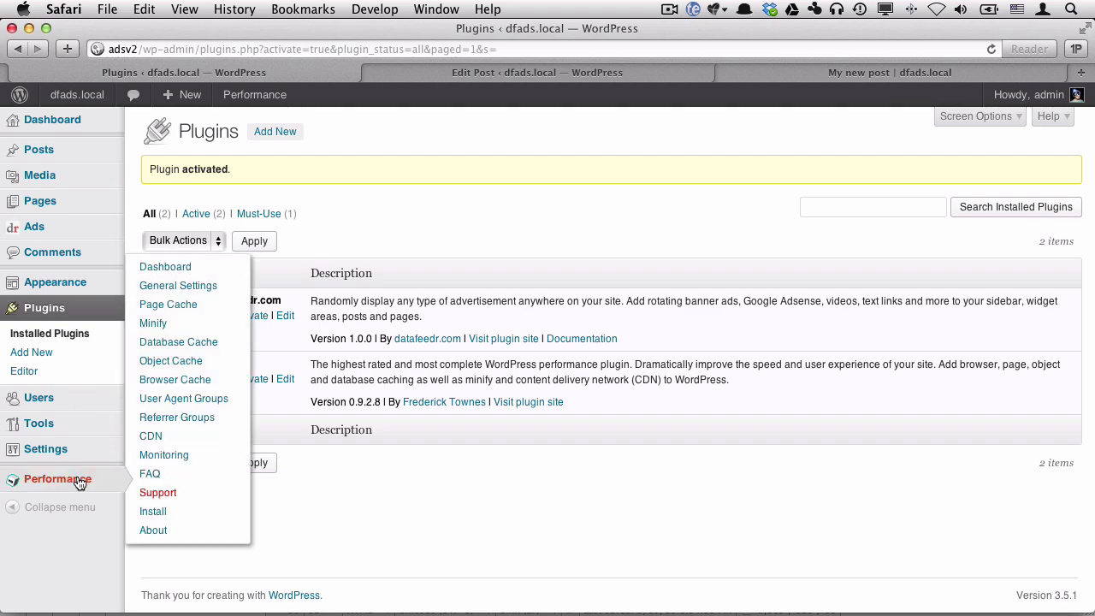
click(192, 293)
scroll(370, 439, down, 3)
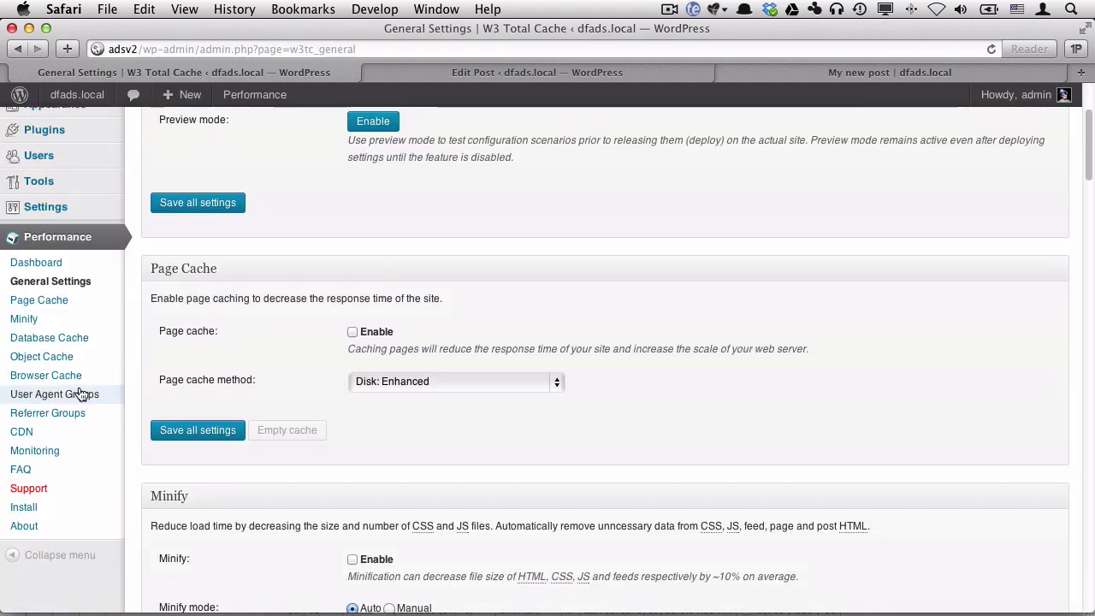
click(43, 301)
scroll(335, 444, down, 4)
scroll(334, 441, up, 4)
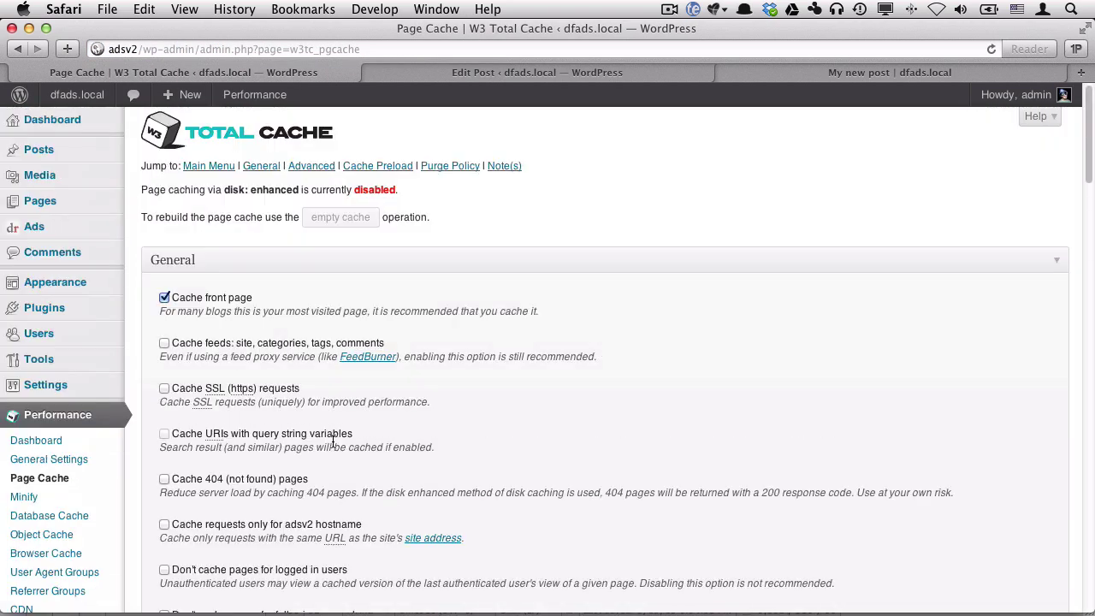
Enable page cache in W3 Total Cache's General Settings and save all settings
click(26, 461)
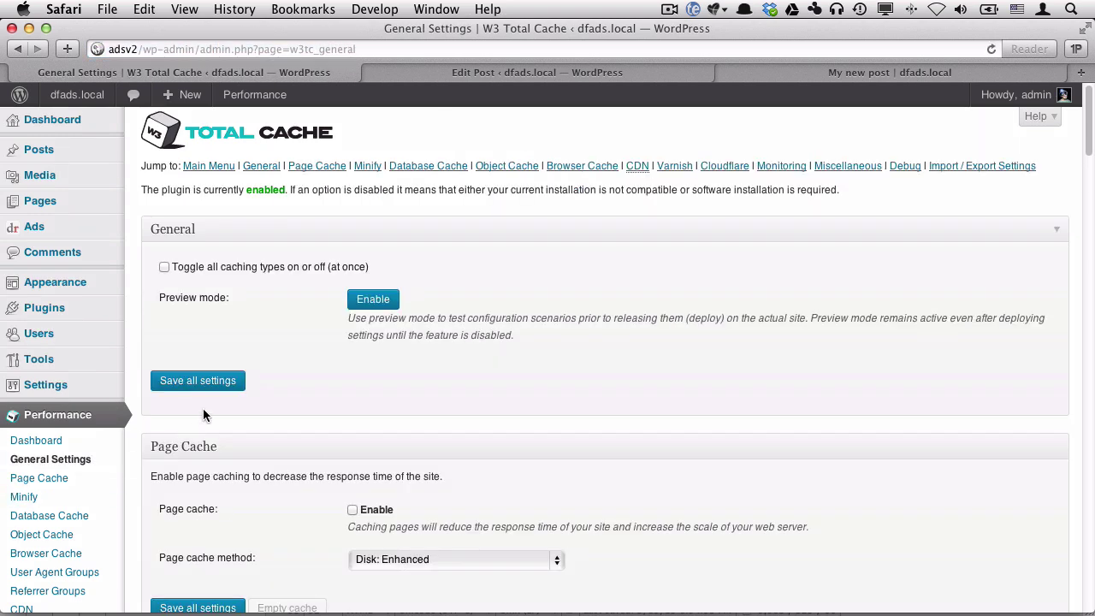
scroll(208, 439, down, 3)
click(352, 348)
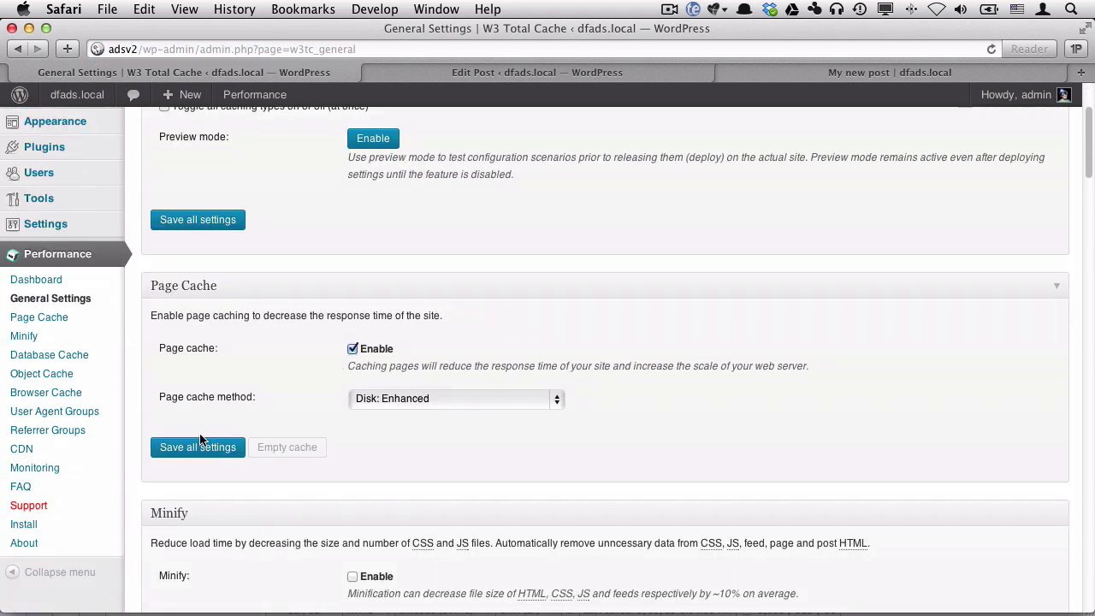
click(186, 449)
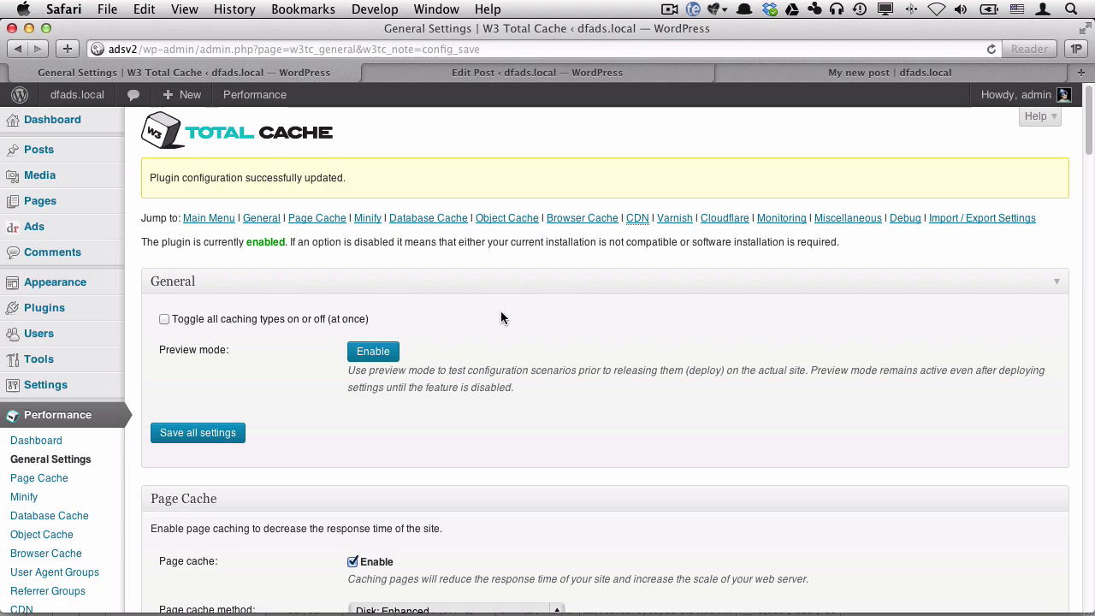
Reload the My new post page to check its ads with page caching turned on
click(871, 72)
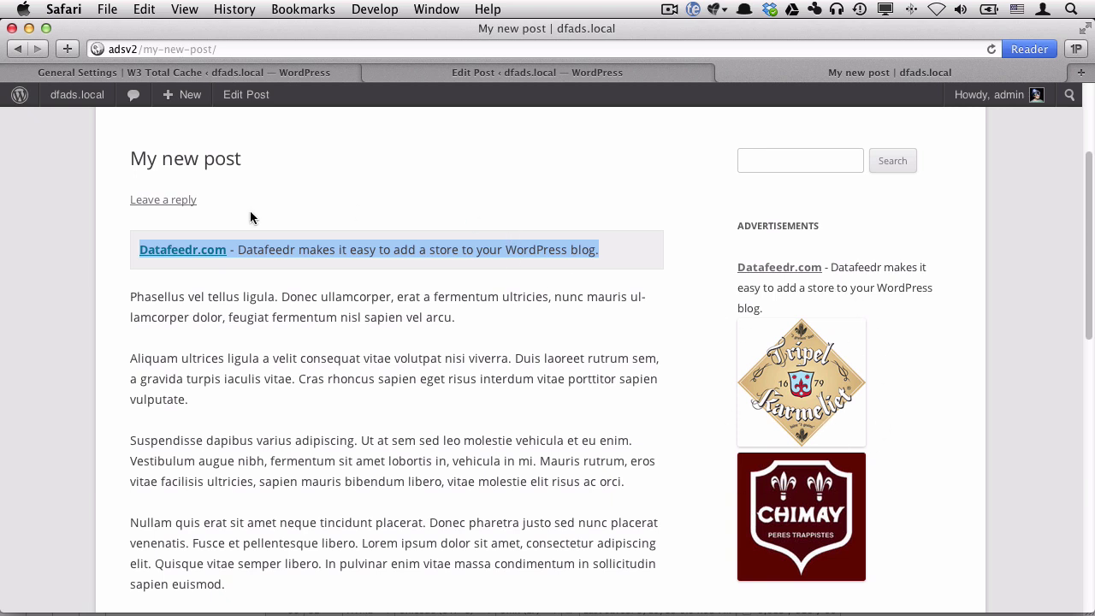
click(991, 50)
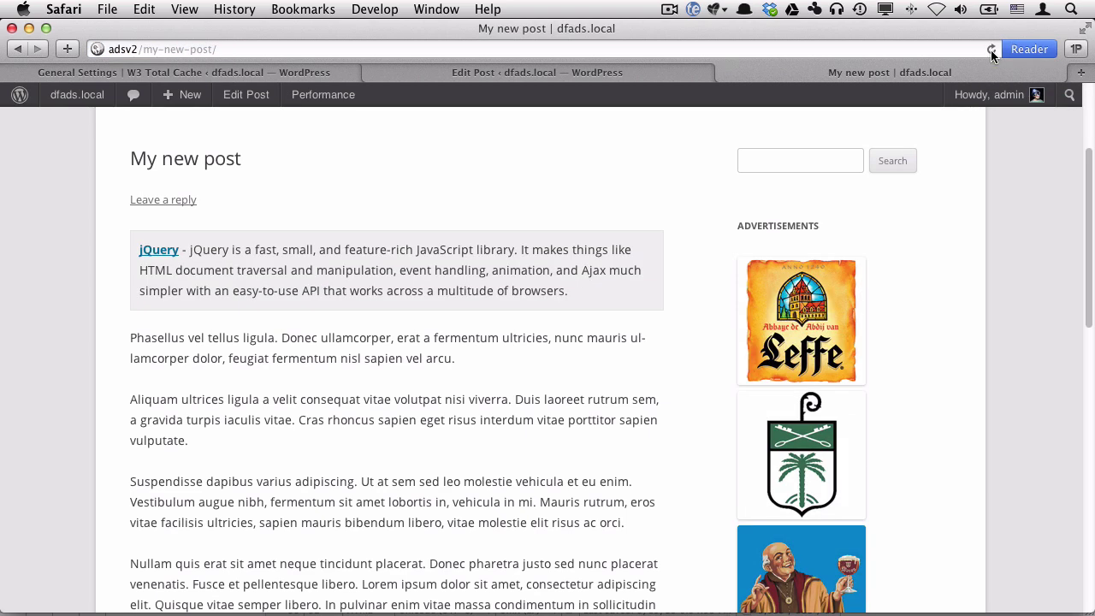
Reload the cached My new post page several more times and examine its in-post and sidebar ads for rotation
click(992, 49)
click(991, 49)
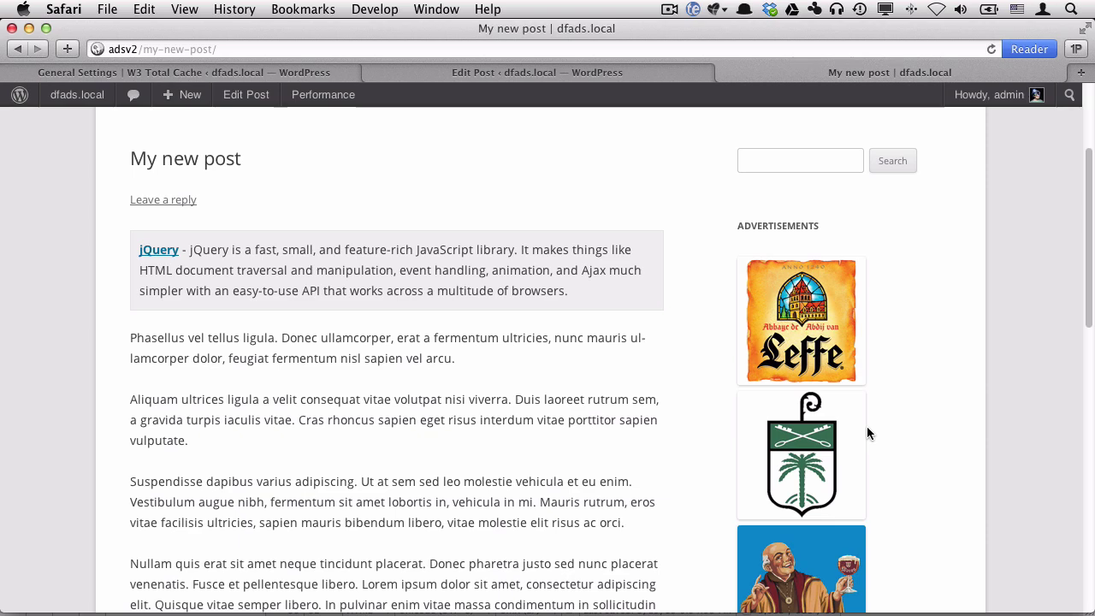
scroll(889, 282, down, 2)
scroll(795, 281, up, 6)
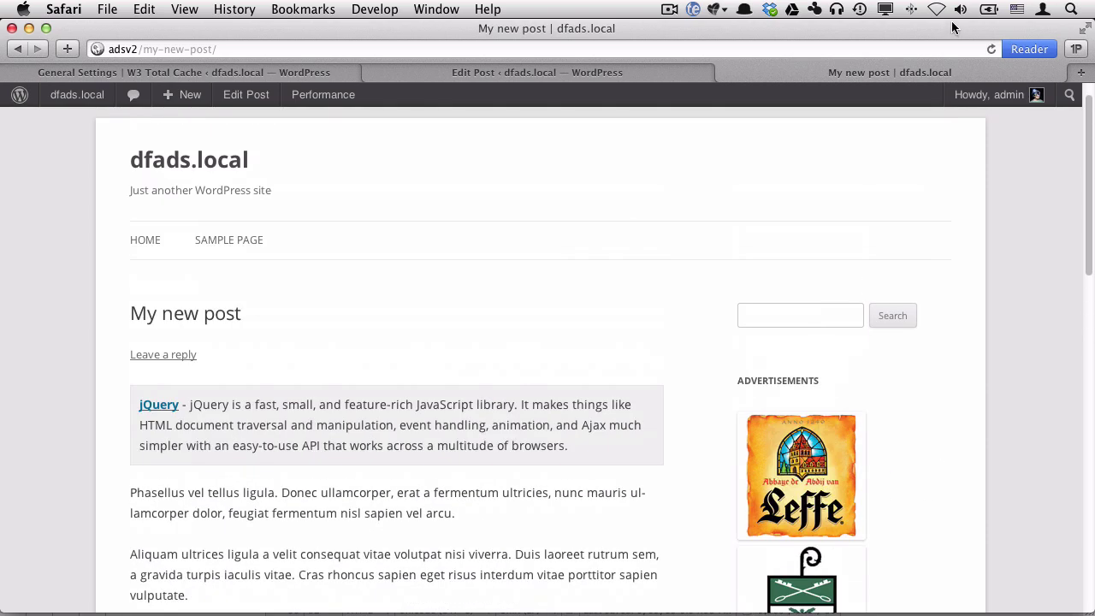
scroll(961, 247, down, 3)
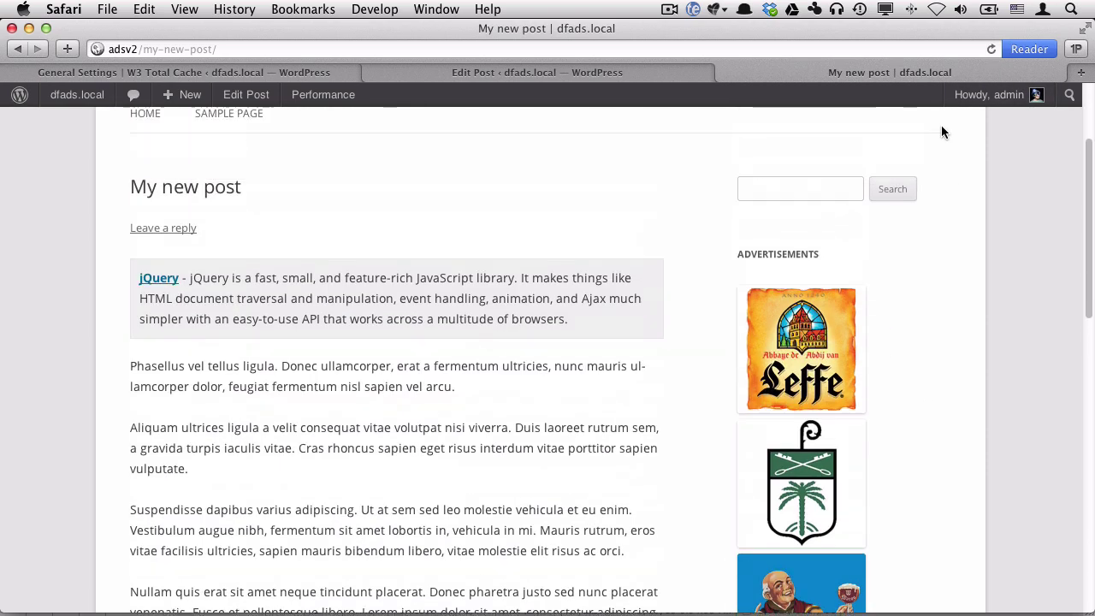
click(992, 47)
Open the list of all ads in the WordPress admin and check the jQuery Text Ad's impression count
click(261, 77)
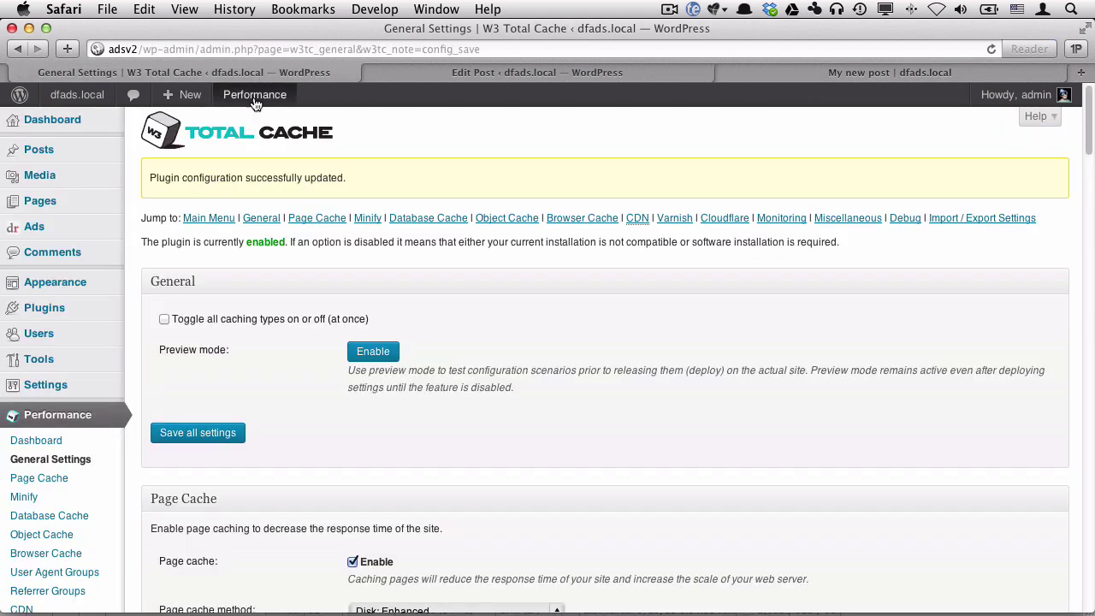
mouse_move(48, 229)
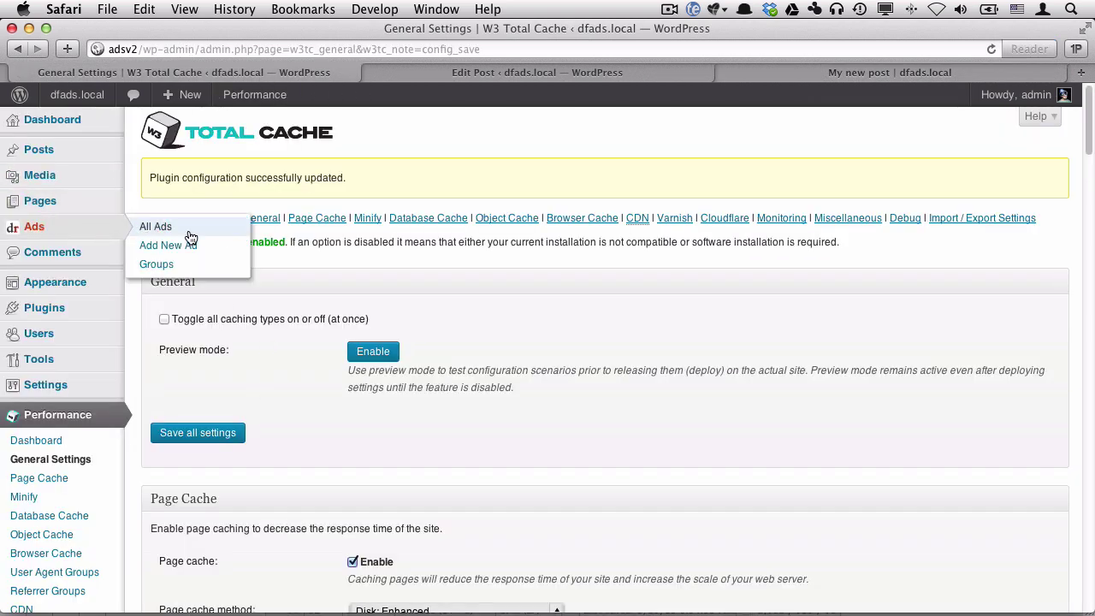
click(156, 226)
scroll(685, 352, down, 3)
scroll(682, 355, down, 10)
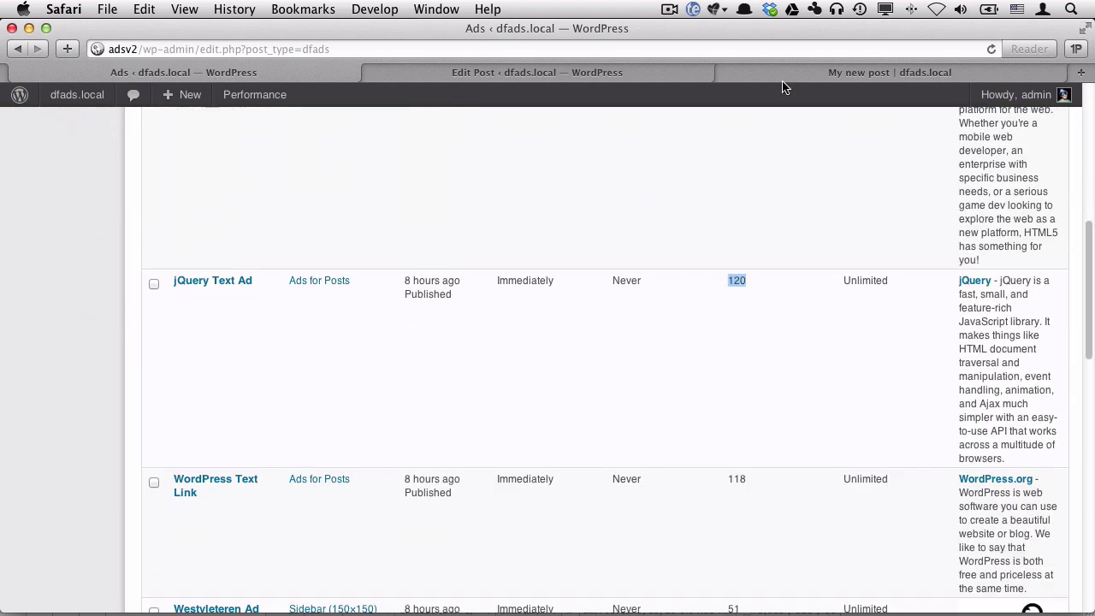
Reload the post page, refresh the list of all ads, and recheck the jQuery Text Ad's impression count
click(841, 75)
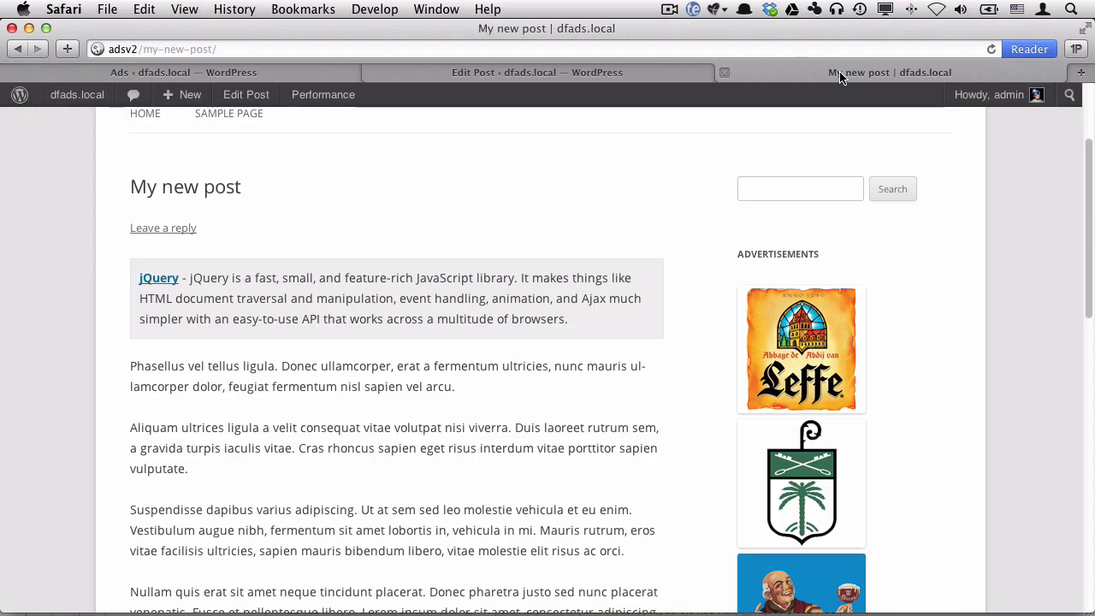
key(super+r)
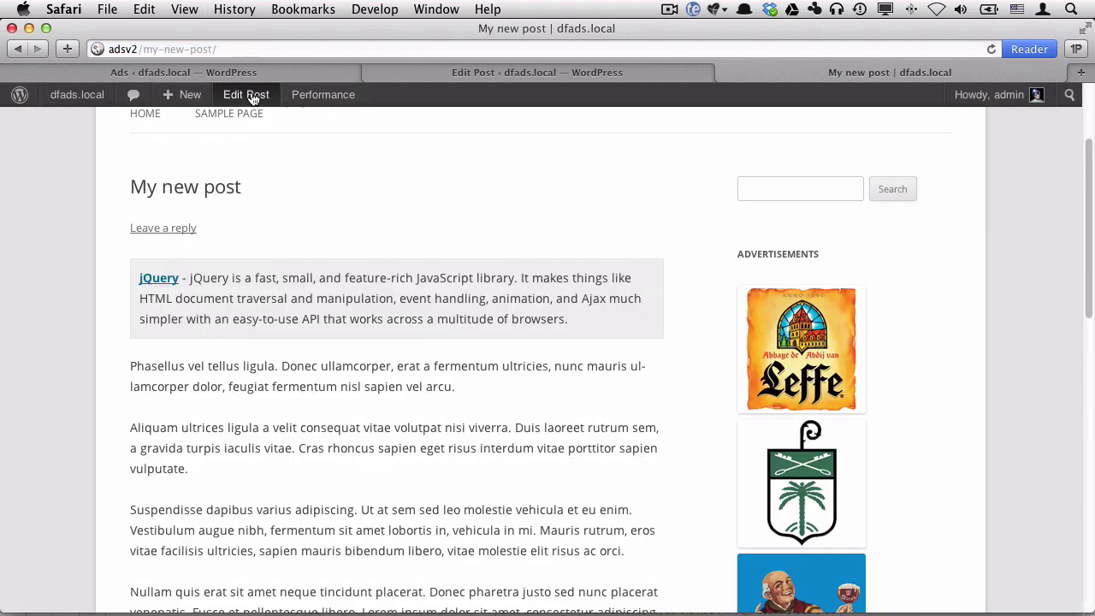
click(228, 77)
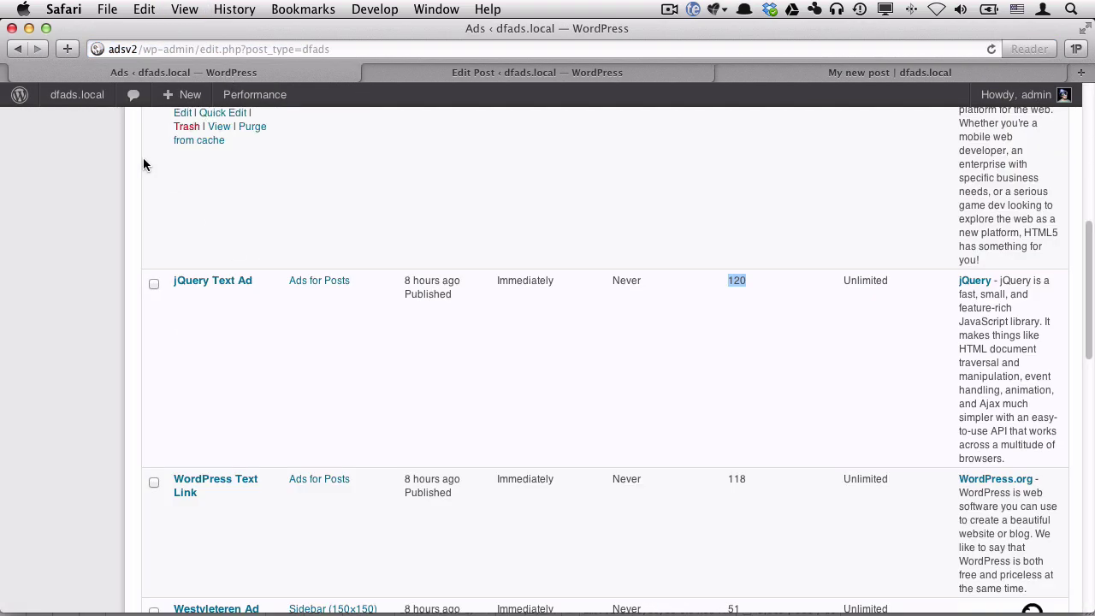
scroll(137, 214, up, 15)
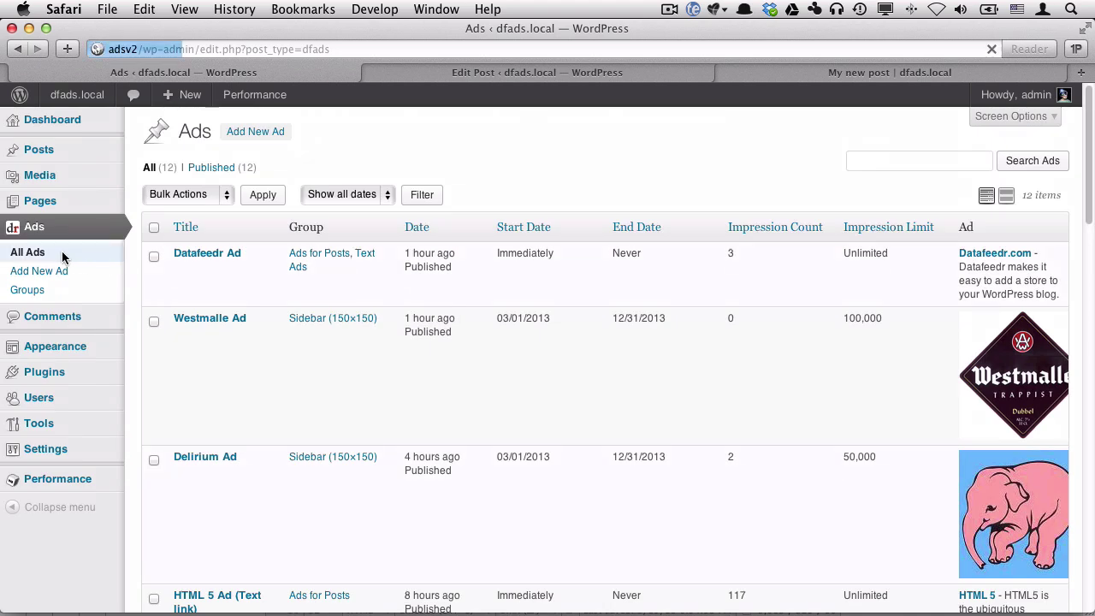
scroll(585, 315, down, 5)
scroll(583, 311, down, 5)
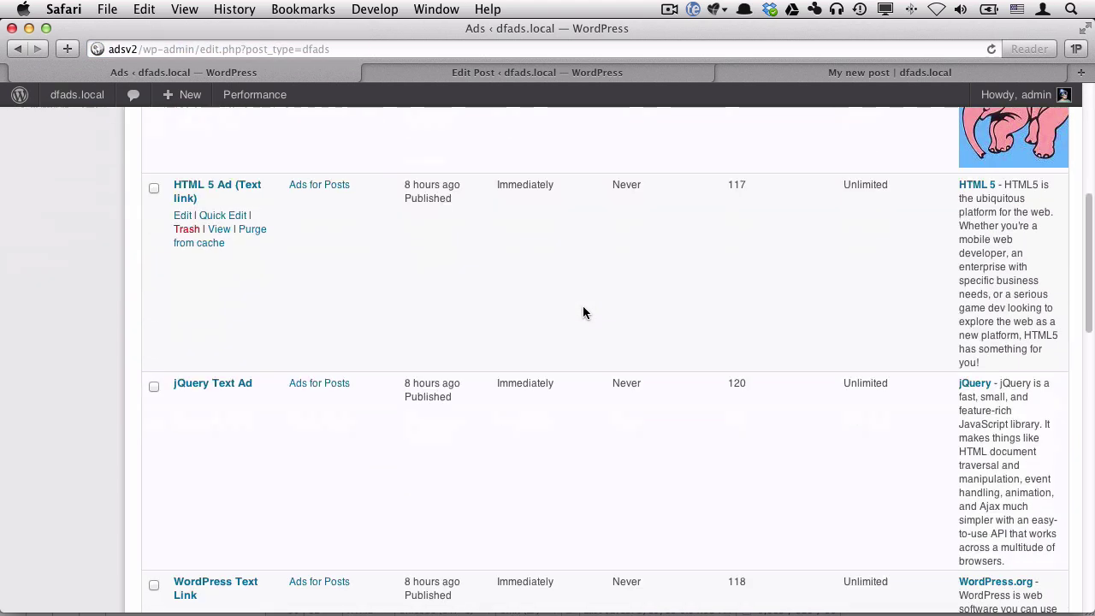
drag(742, 382, 516, 468)
Switch to BBEdit, add return_javascript=1& before groups=4 in the dfads call on line 39 of content.php, and save the file
click(815, 77)
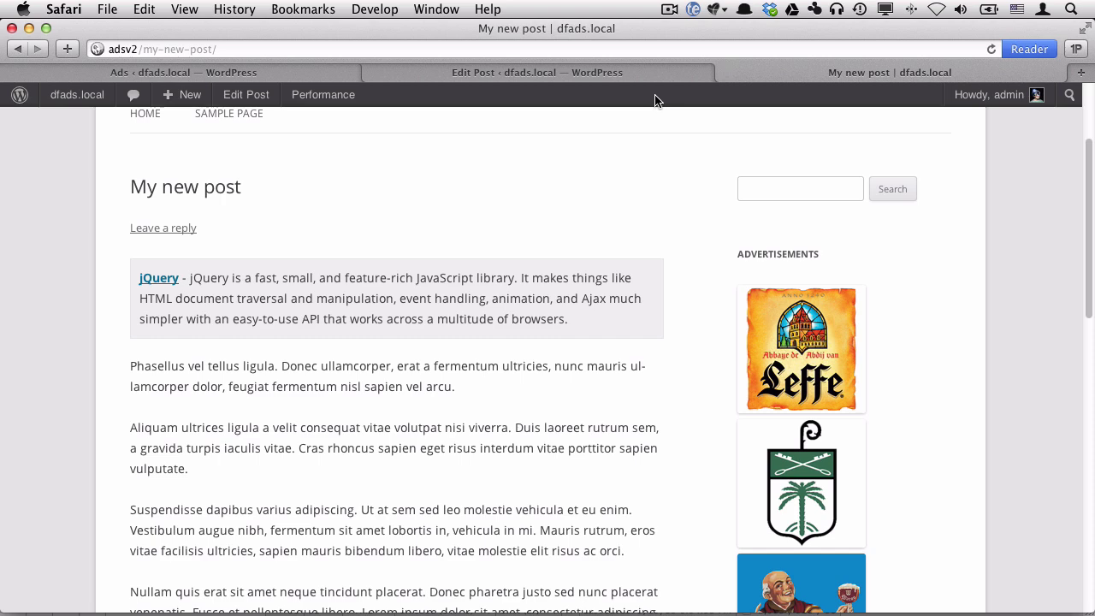
key(super+Tab)
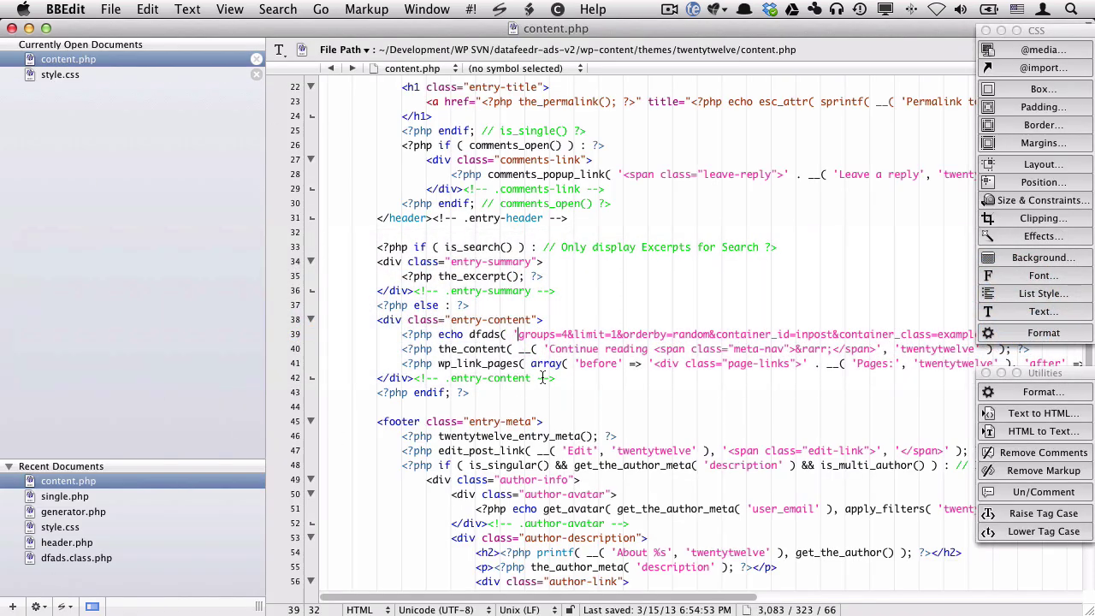
text(retr)
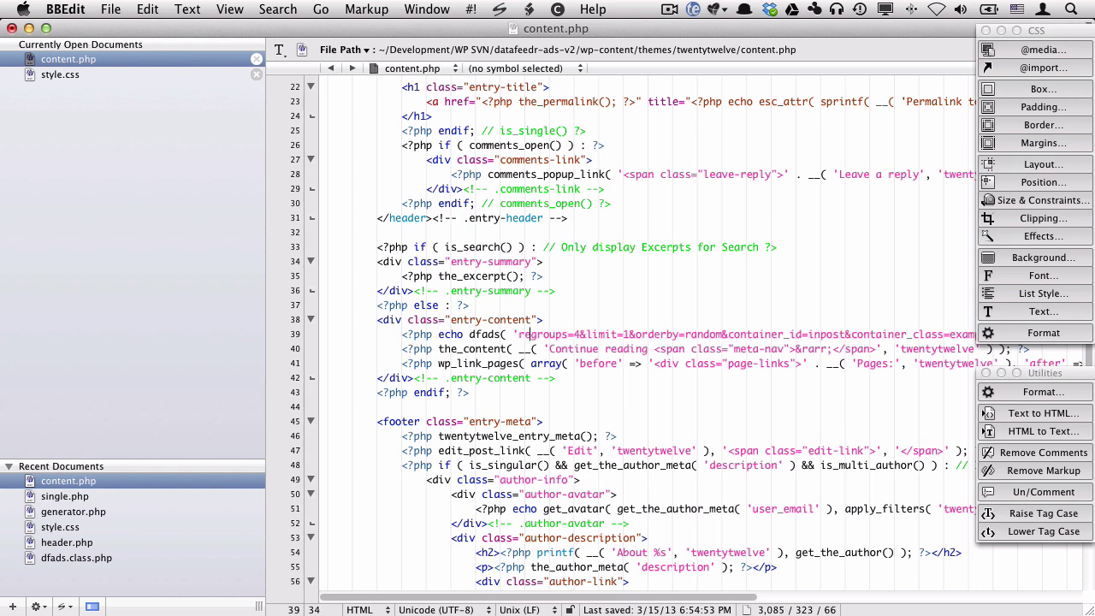
text(rn_)
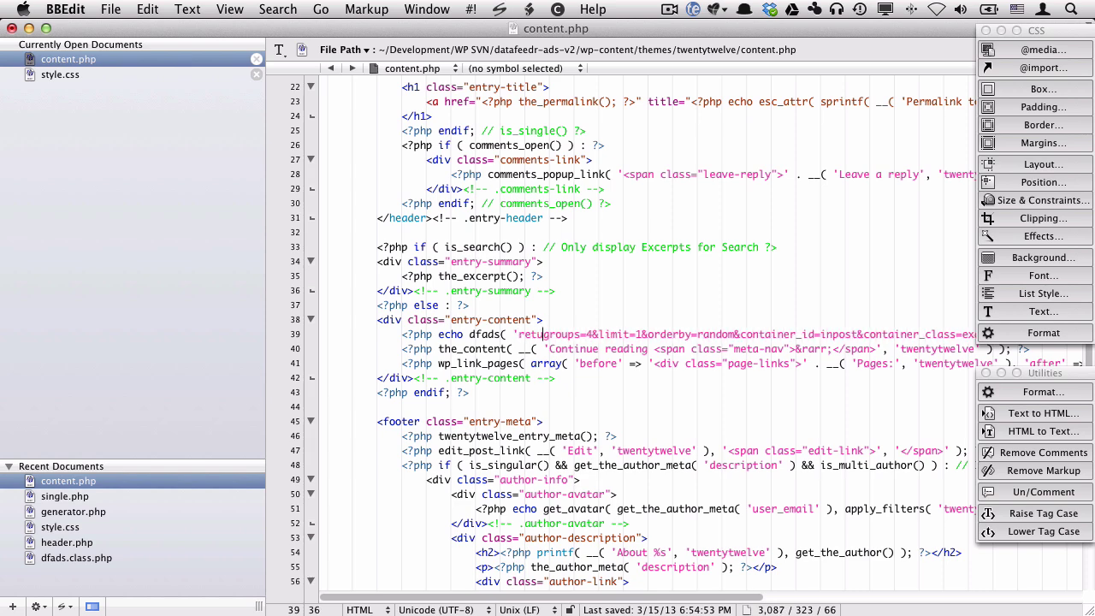
text(javascript)
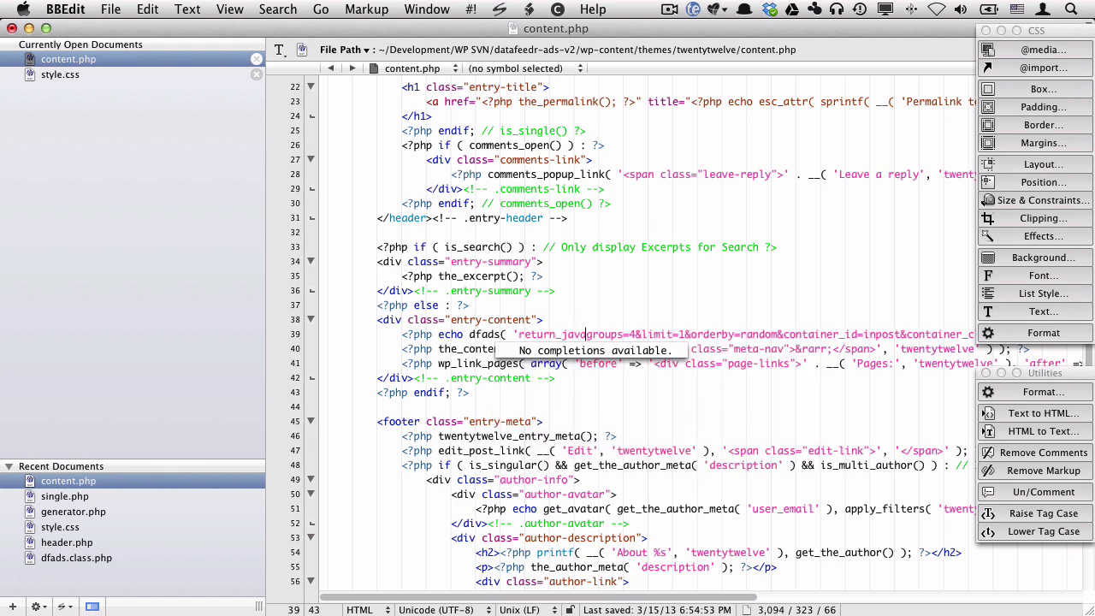
text(=1)
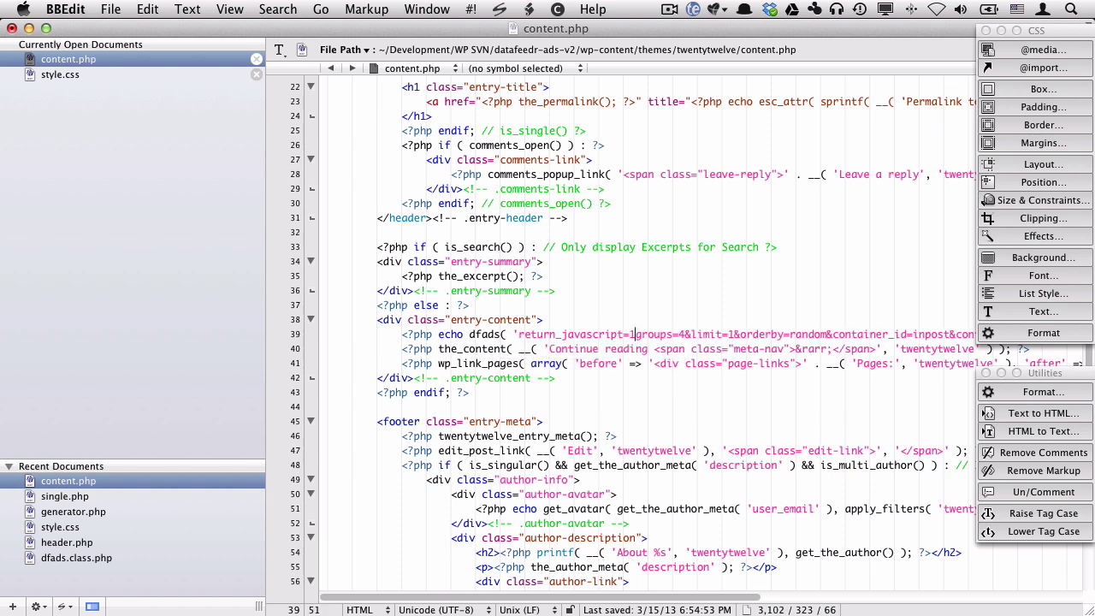
text(&)
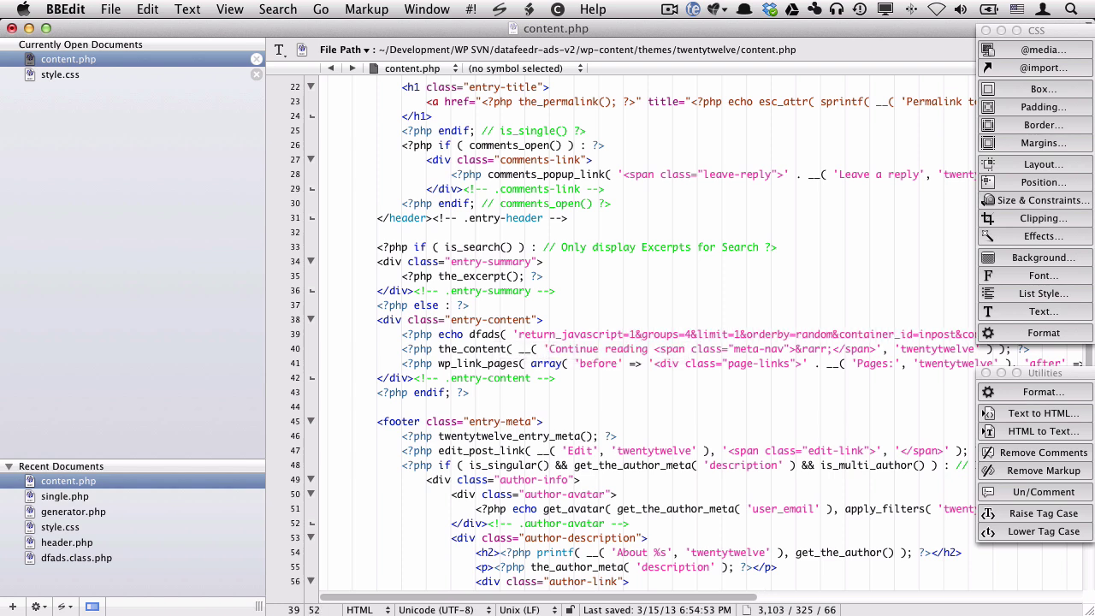
key(super+s)
Switch to Safari to review the ads' impression counts, with a brief look back at the edited dfads call in BBEdit
key(super+Tab)
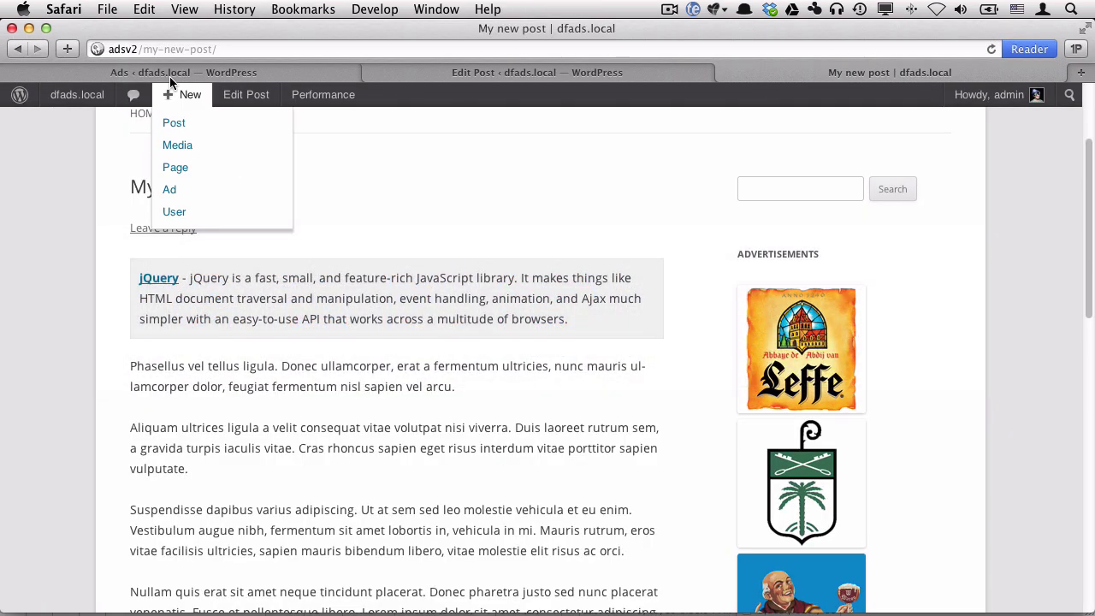
click(169, 73)
scroll(386, 323, up, 1)
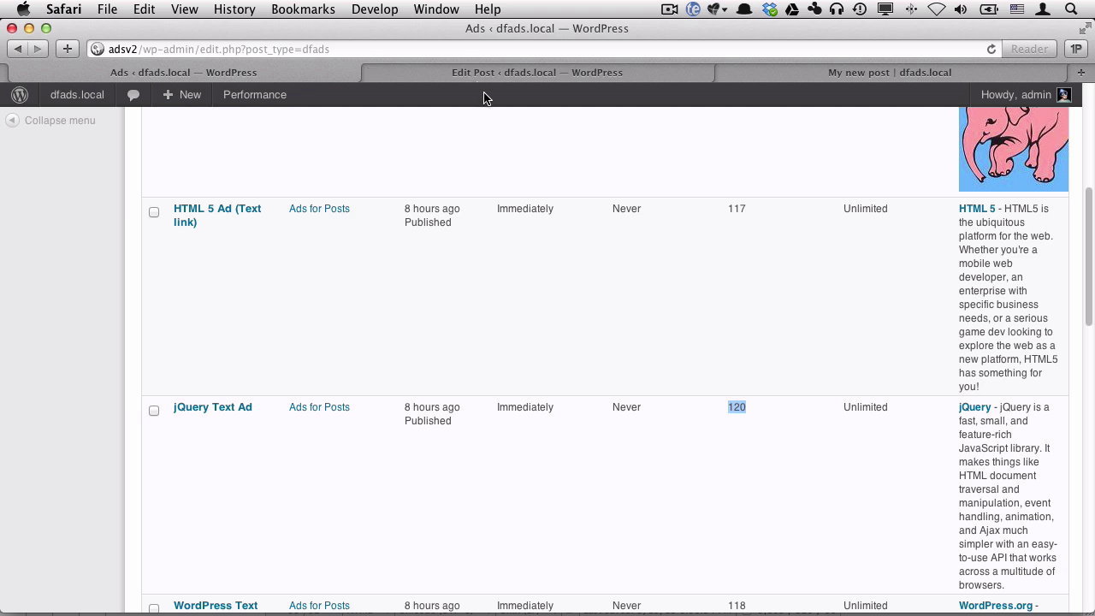
scroll(483, 183, up, 4)
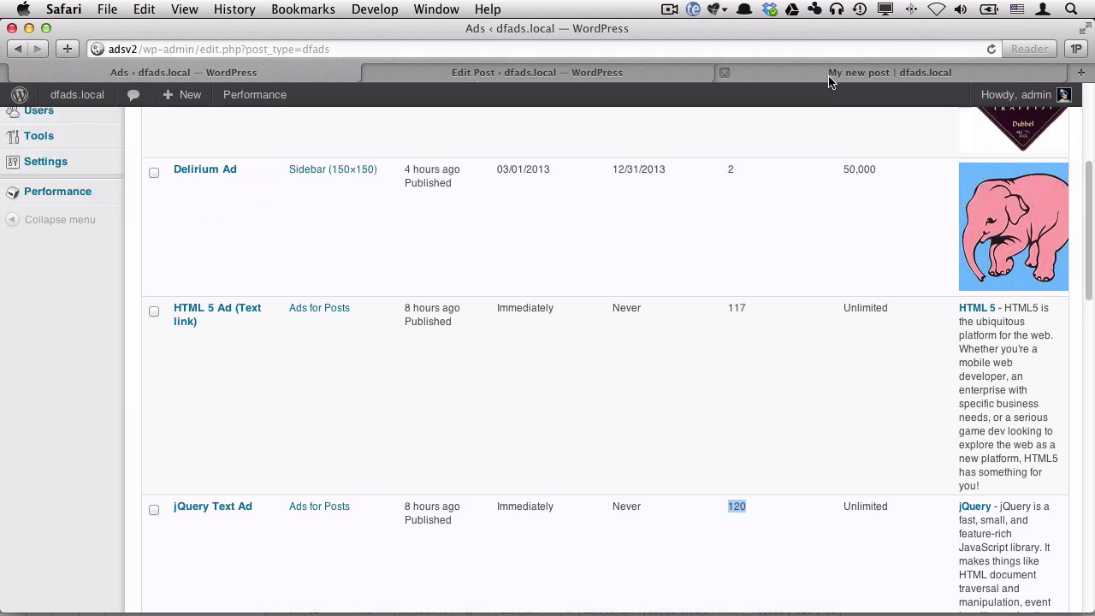
key(super+Tab)
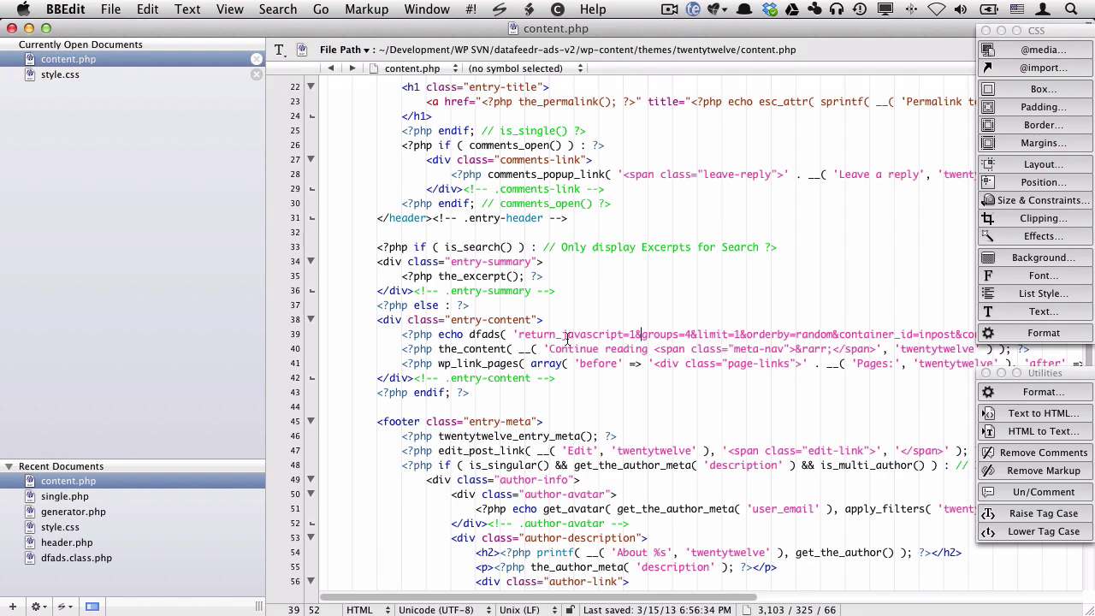
key(super+Tab)
Reload the My new post page twice to check the in-post ad against the edited template code
click(818, 72)
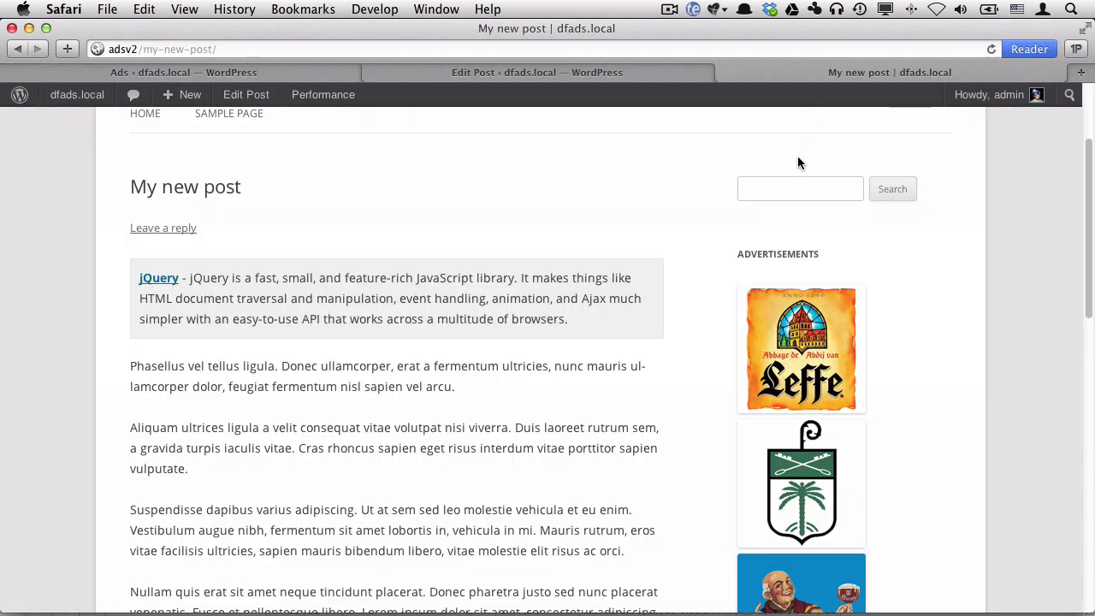
key(super+r)
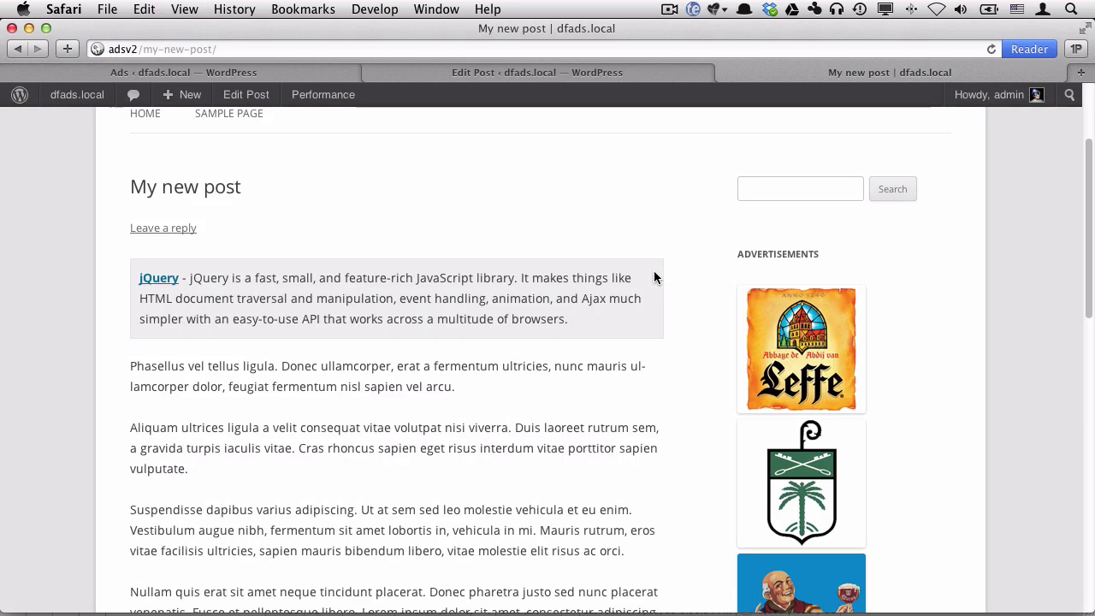
key(super+r)
Empty all W3 Total Cache caches from the post page and look over the refreshed ads
scroll(633, 227, up, 4)
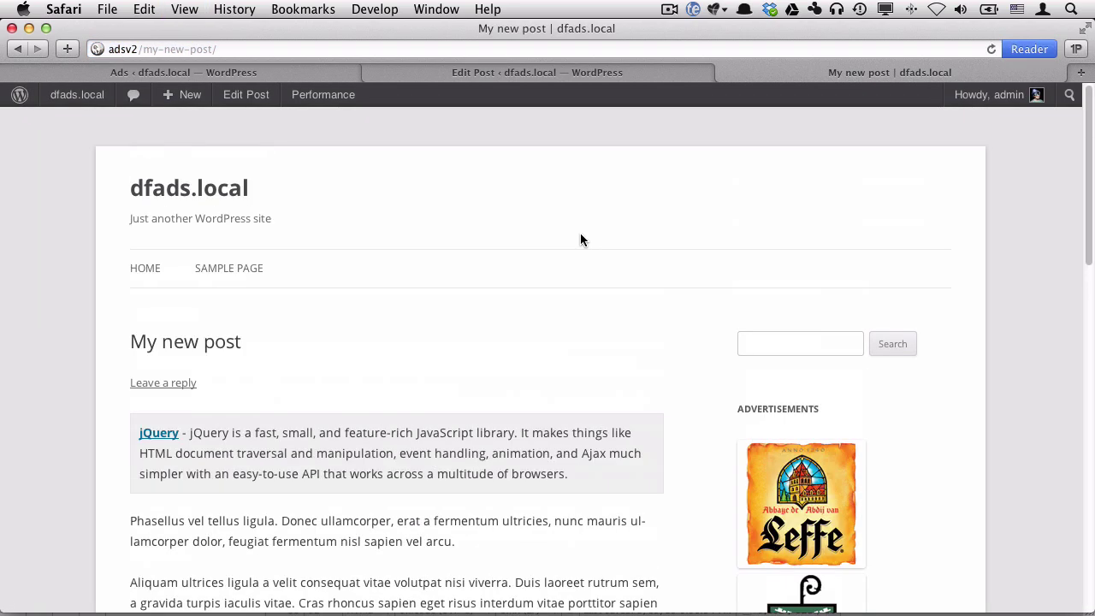
mouse_move(321, 96)
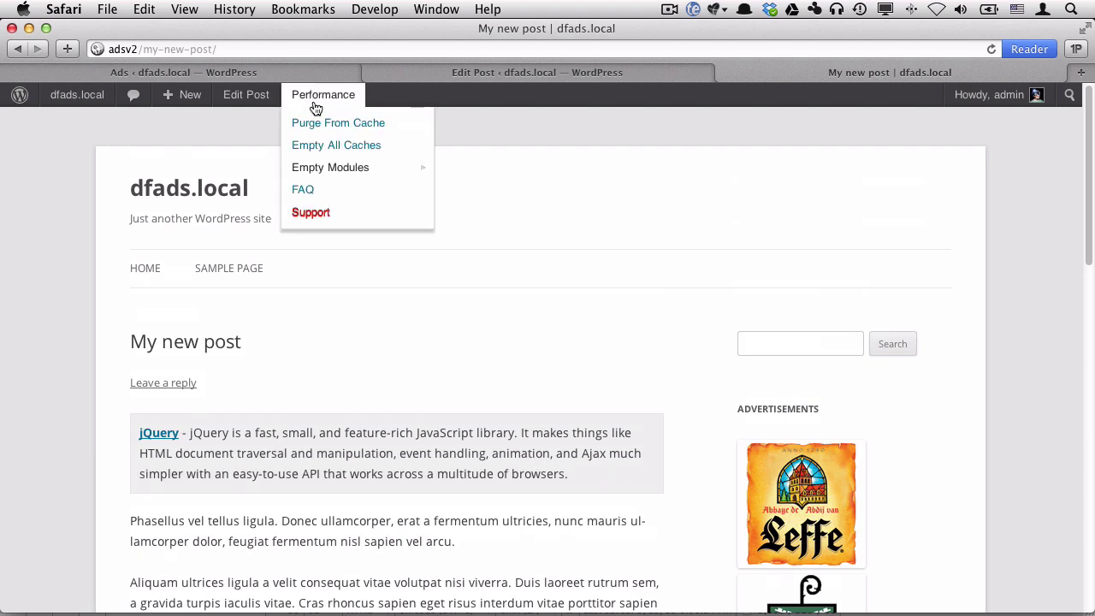
click(318, 145)
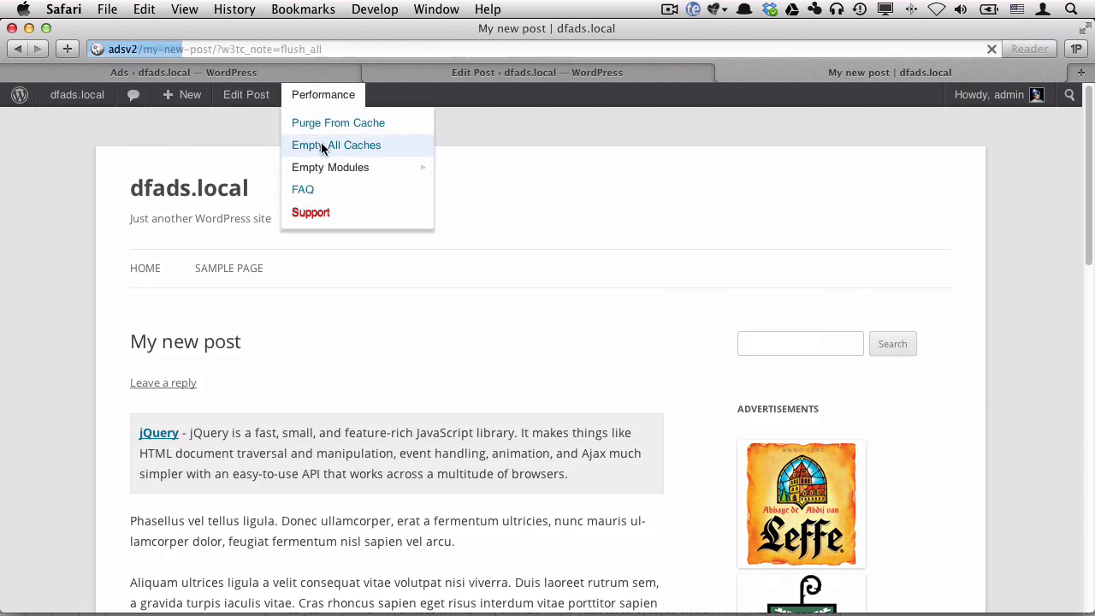
scroll(599, 316, down, 5)
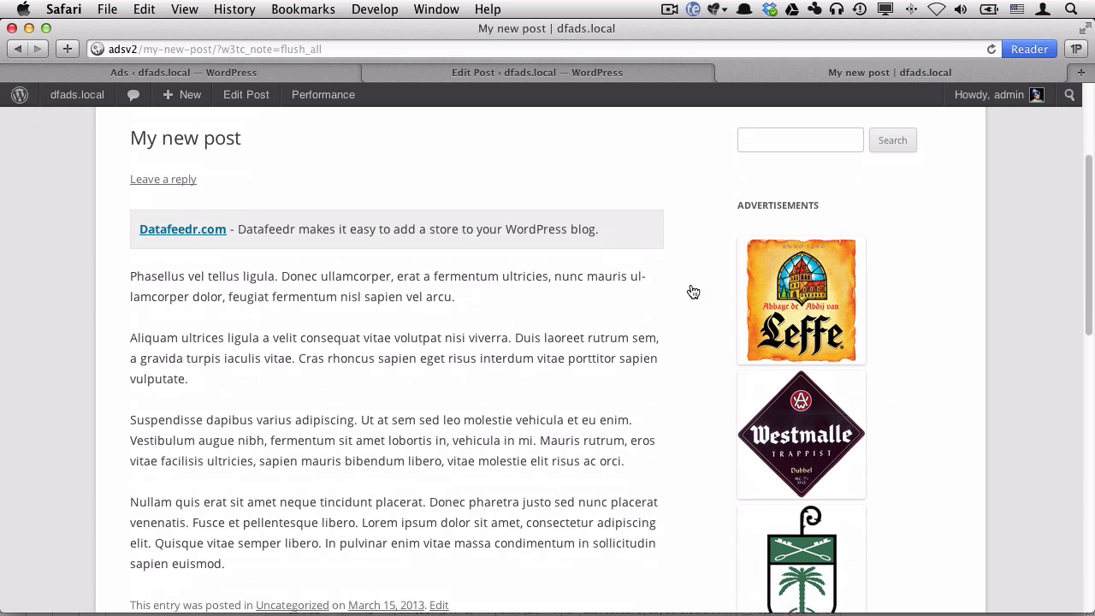
scroll(700, 355, up, 1)
scroll(693, 368, down, 2)
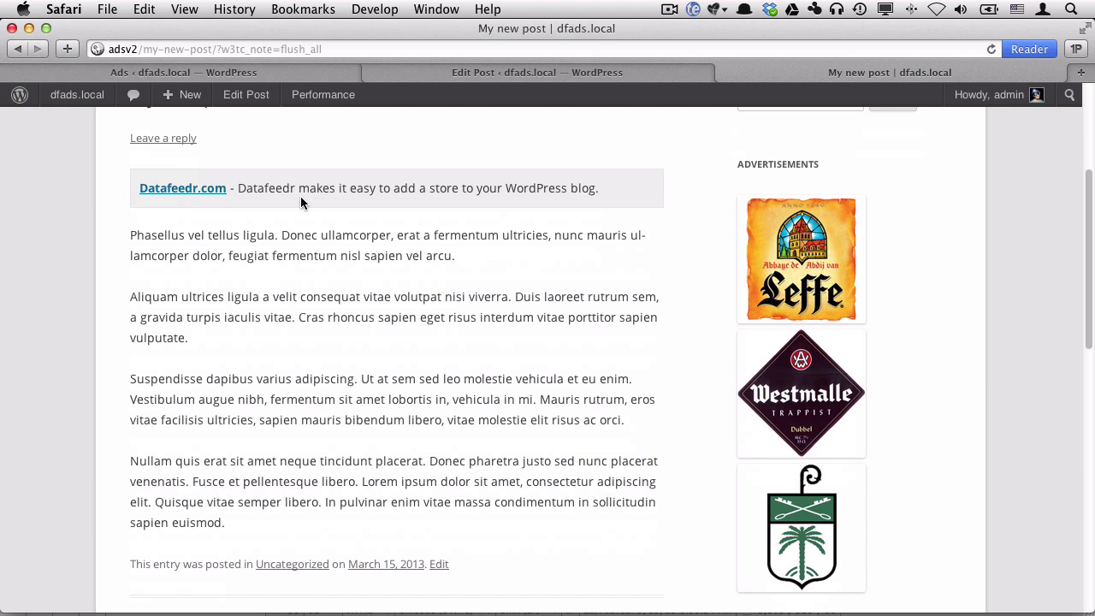
Remove the ?w3tc_note=flush_all query from the post's address, load adsv2/my-new-post/, and view its ads
drag(217, 49, 257, 160)
key(BackSpace)
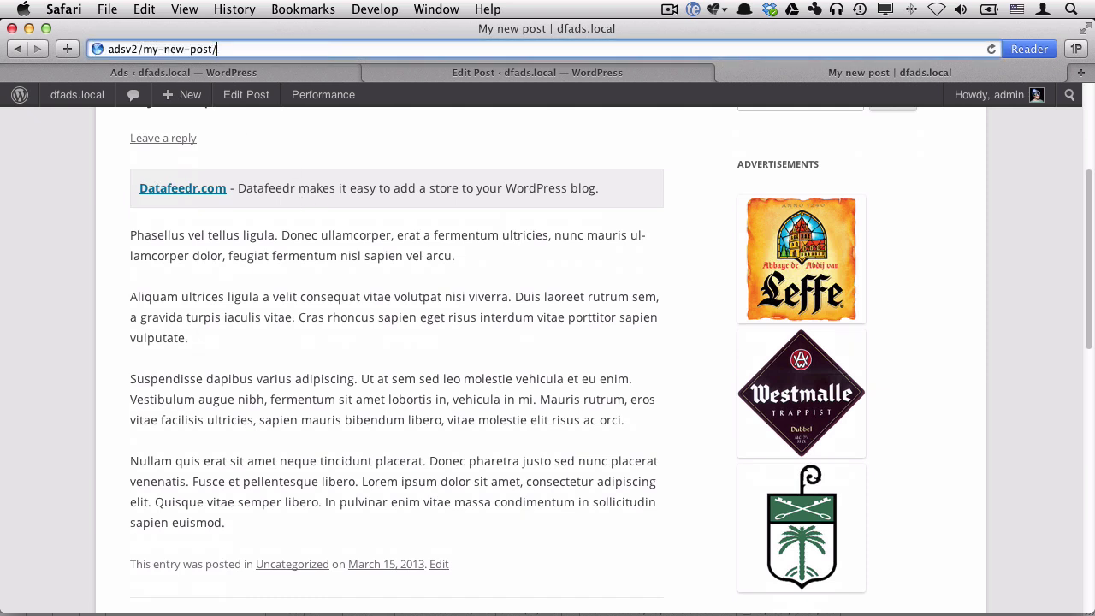
key(Return)
scroll(396, 299, down, 6)
scroll(396, 304, down, 2)
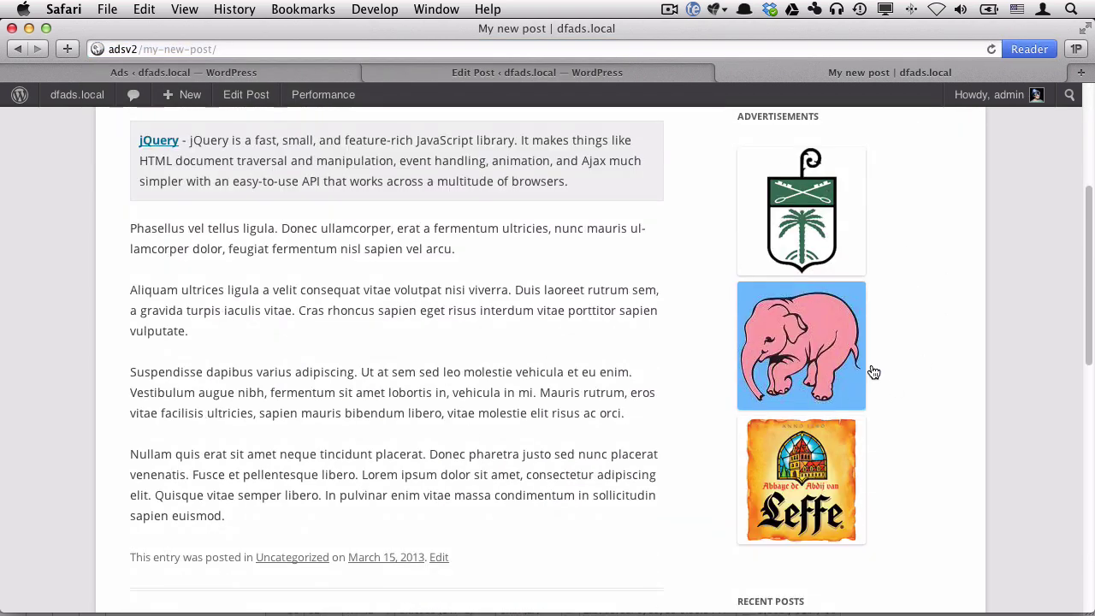
scroll(984, 192, up, 1)
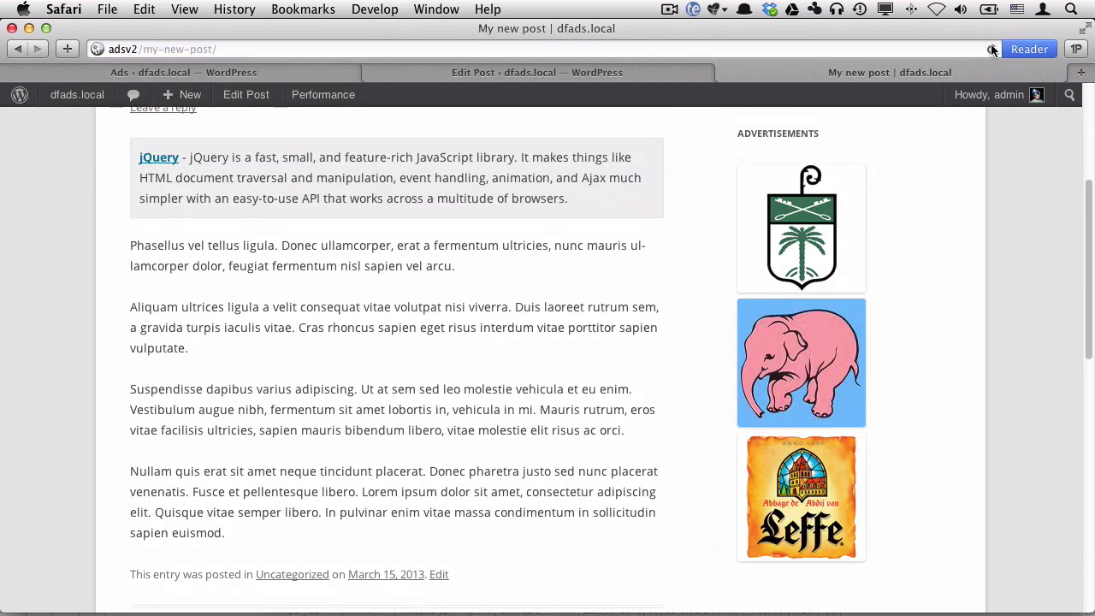
Reload the post page repeatedly to compare rotation of the JavaScript-returned in-post ad with the cached sidebar ads
click(990, 48)
click(990, 49)
click(991, 49)
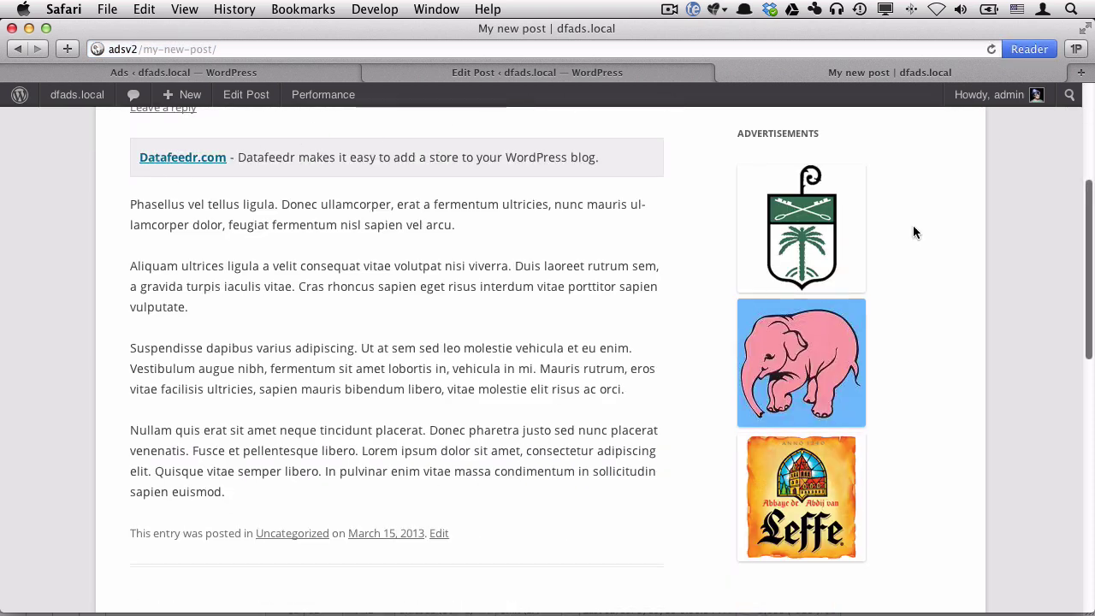
key(super+r)
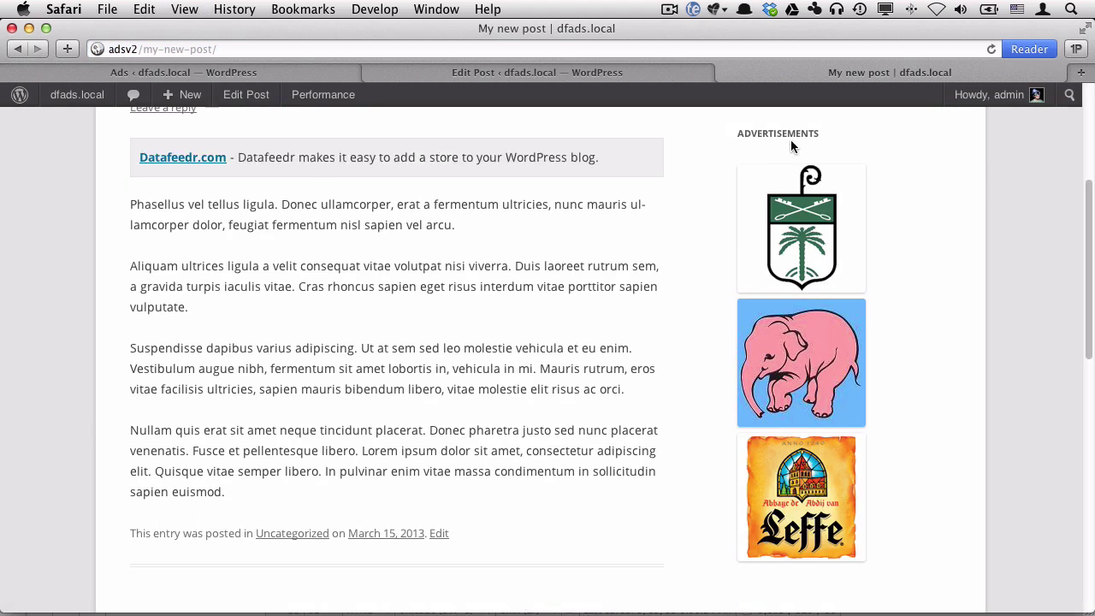
key(super+l)
key(Return)
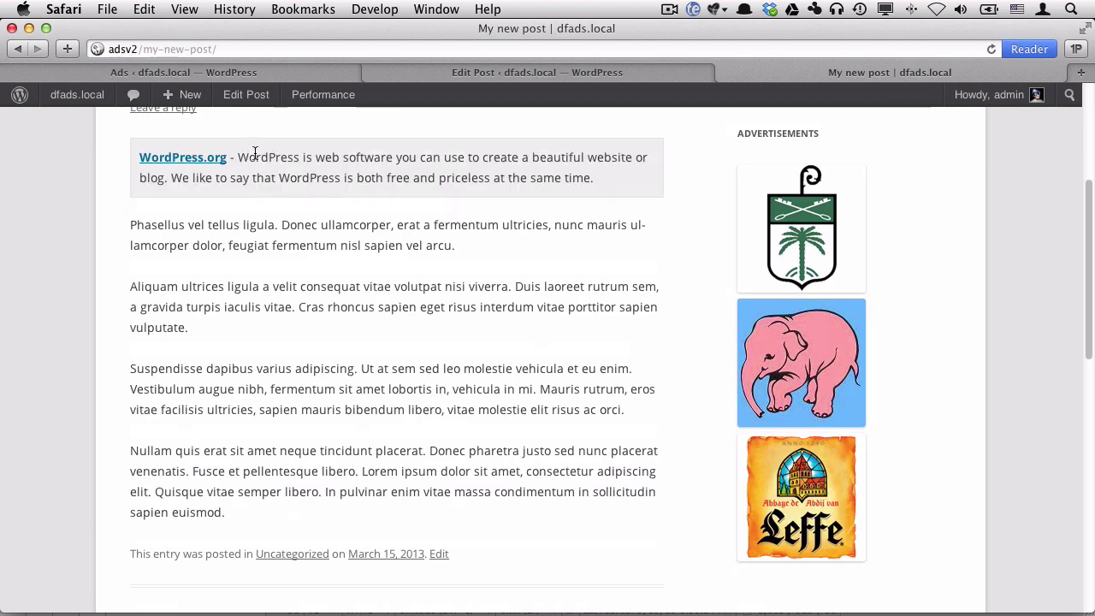
Highlight the in-post ad's text and reload the post page several times to compare it with the cached sidebar ads
drag(255, 152, 250, 171)
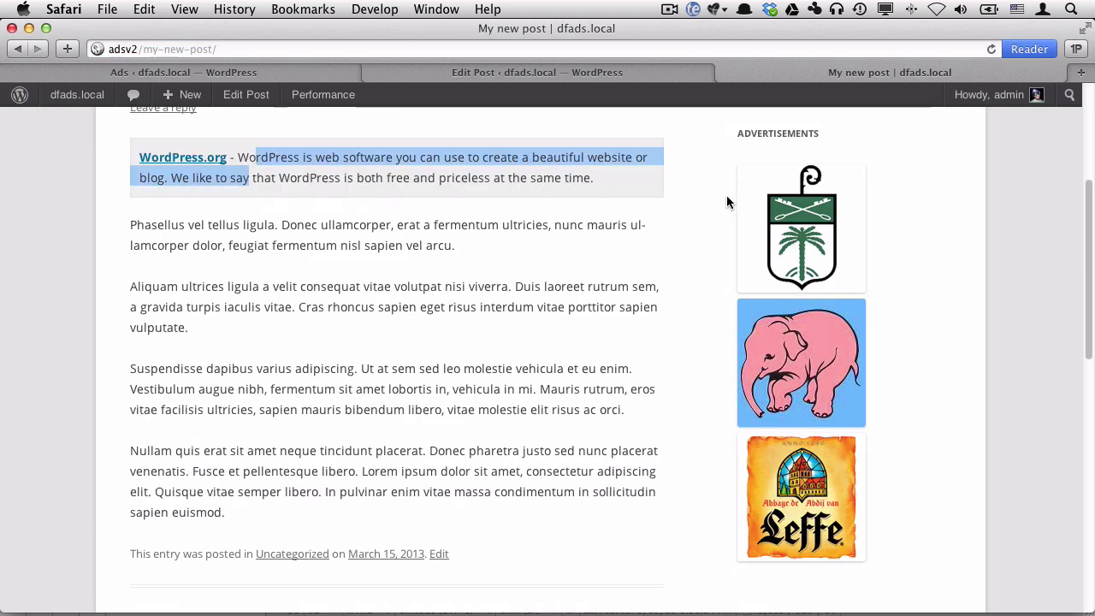
click(992, 49)
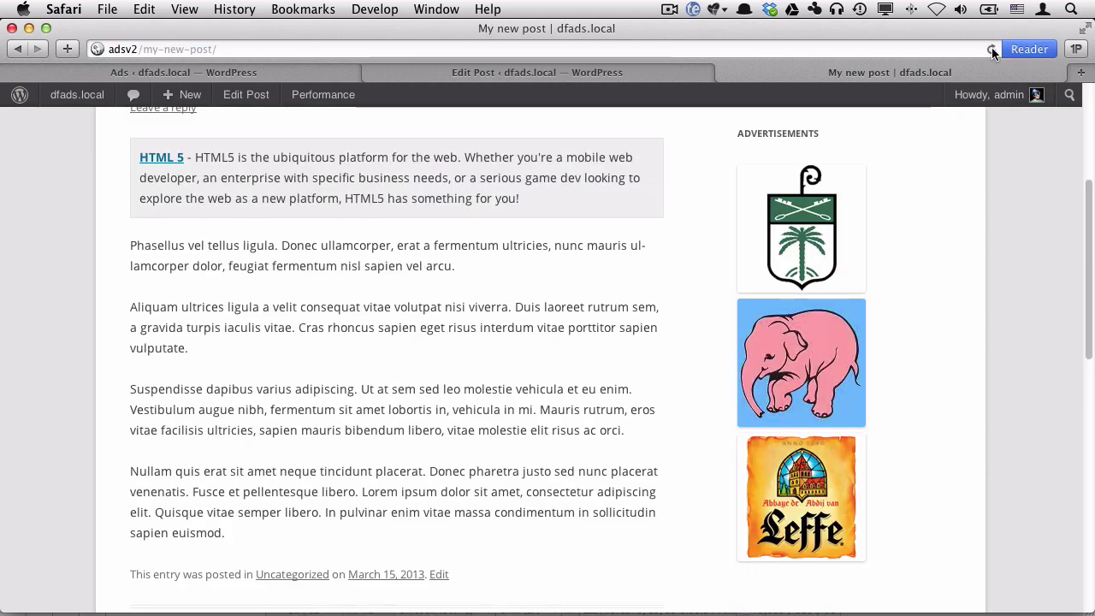
click(990, 49)
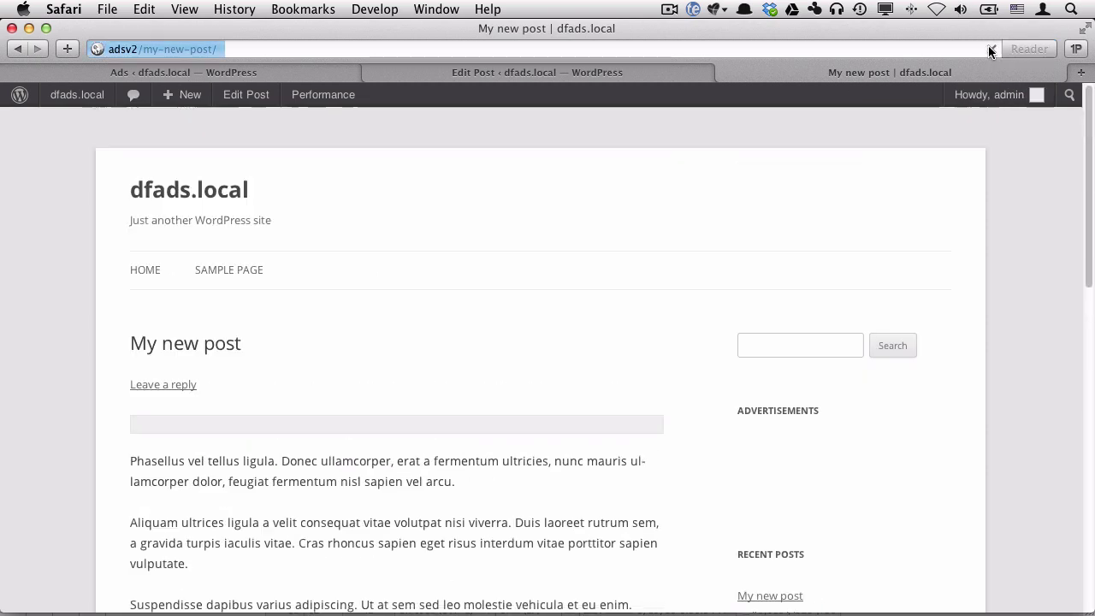
click(989, 49)
click(989, 49)
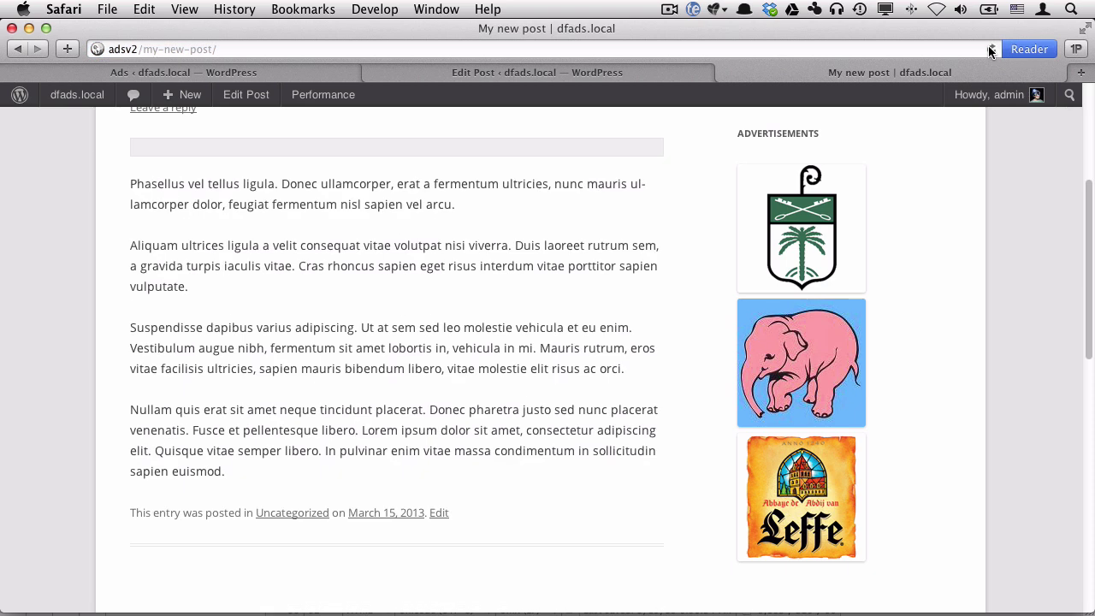
click(989, 49)
click(990, 49)
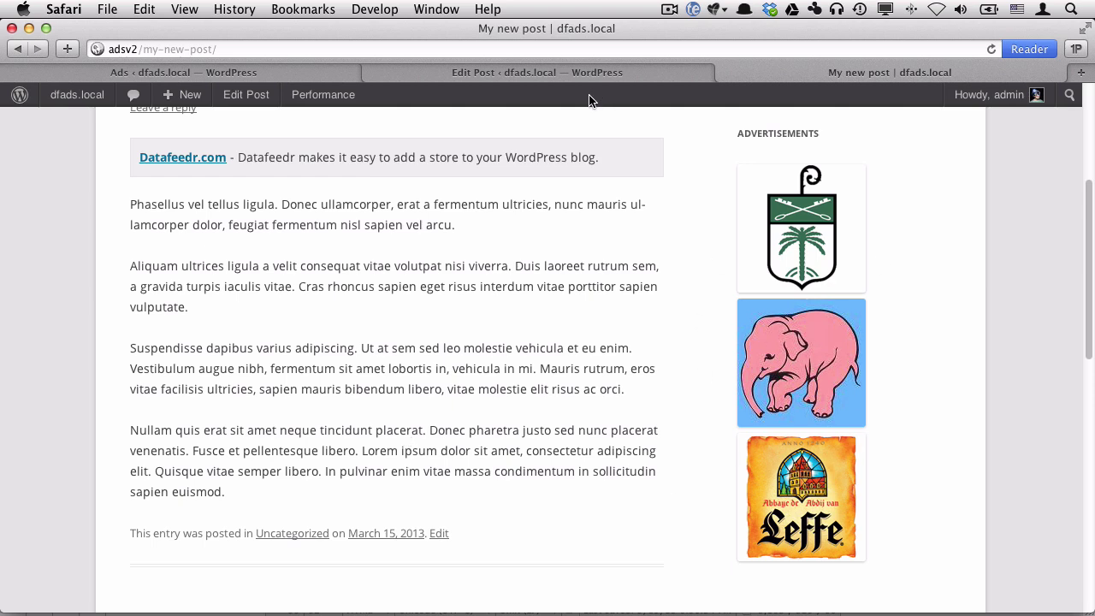
Refresh the All Ads list and check the impression count of the jQuery Text Ad
click(261, 73)
scroll(188, 368, up, 5)
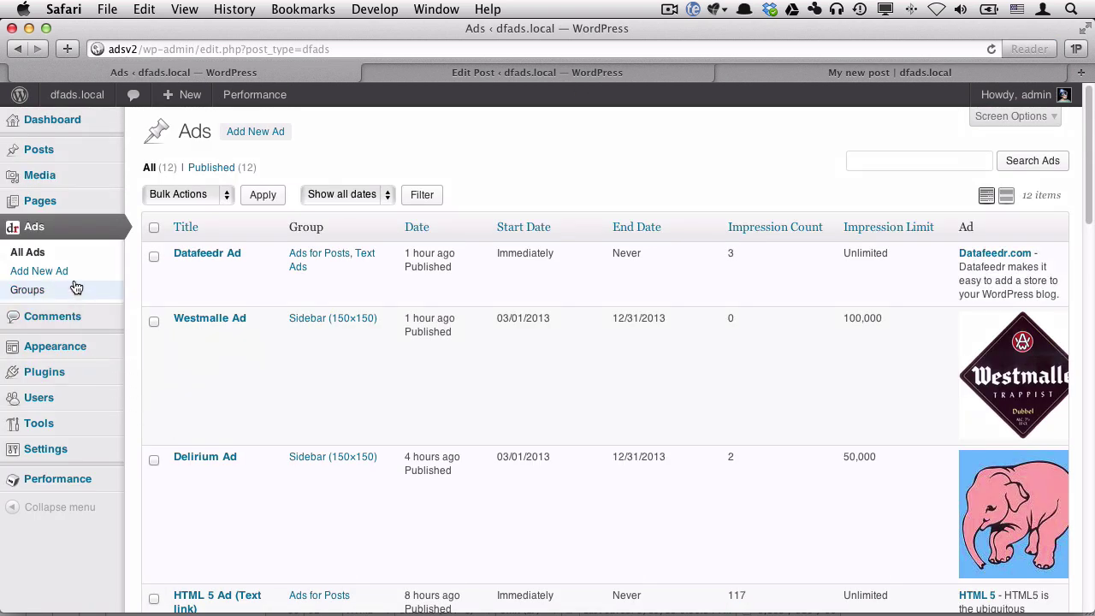
click(27, 253)
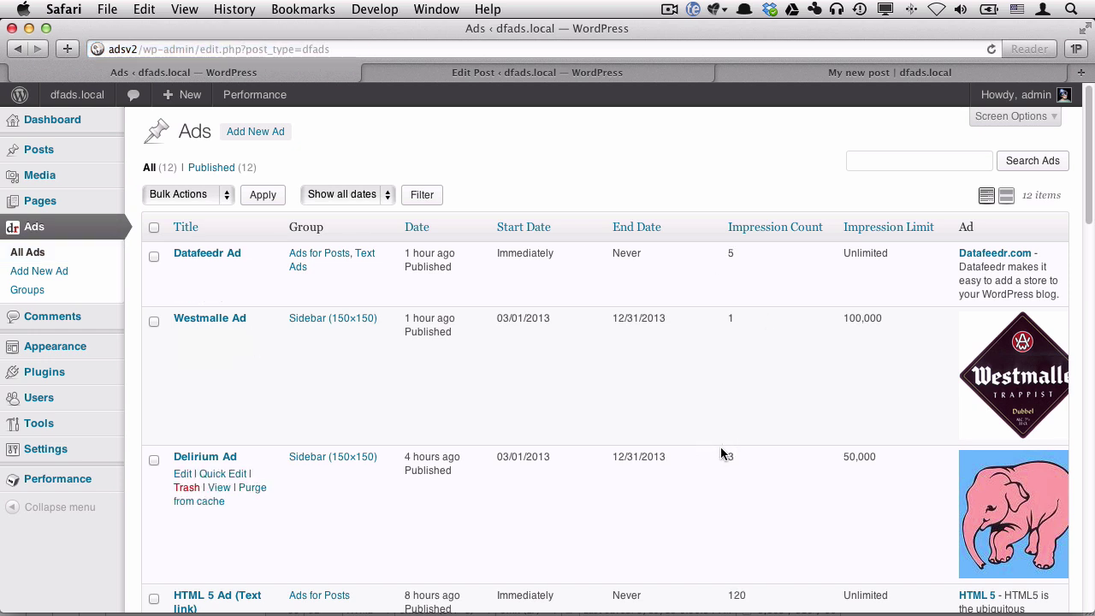
scroll(722, 451, down, 5)
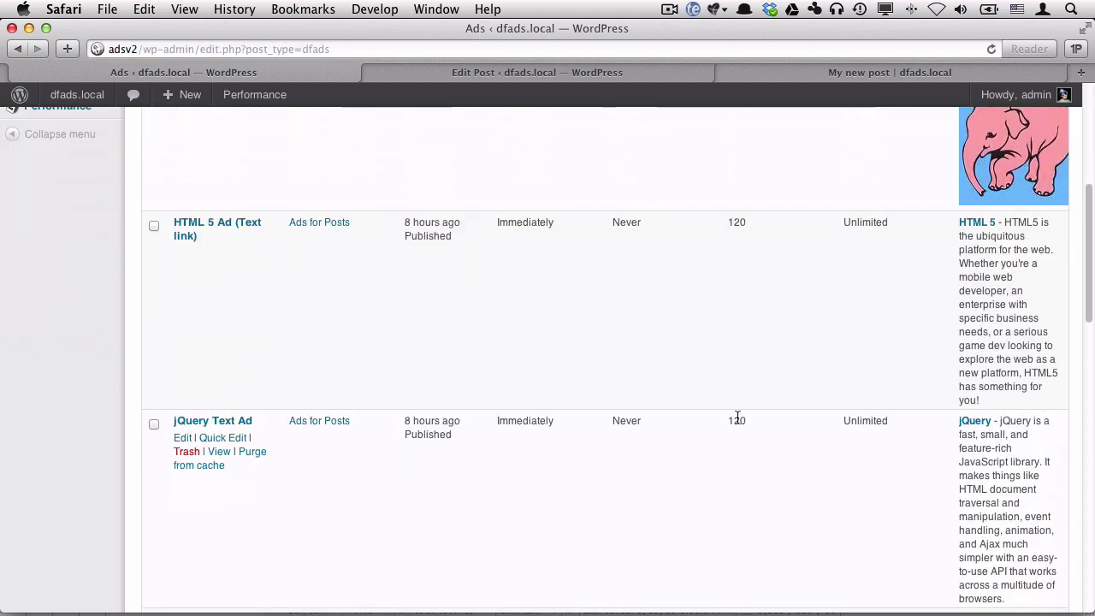
double_click(737, 418)
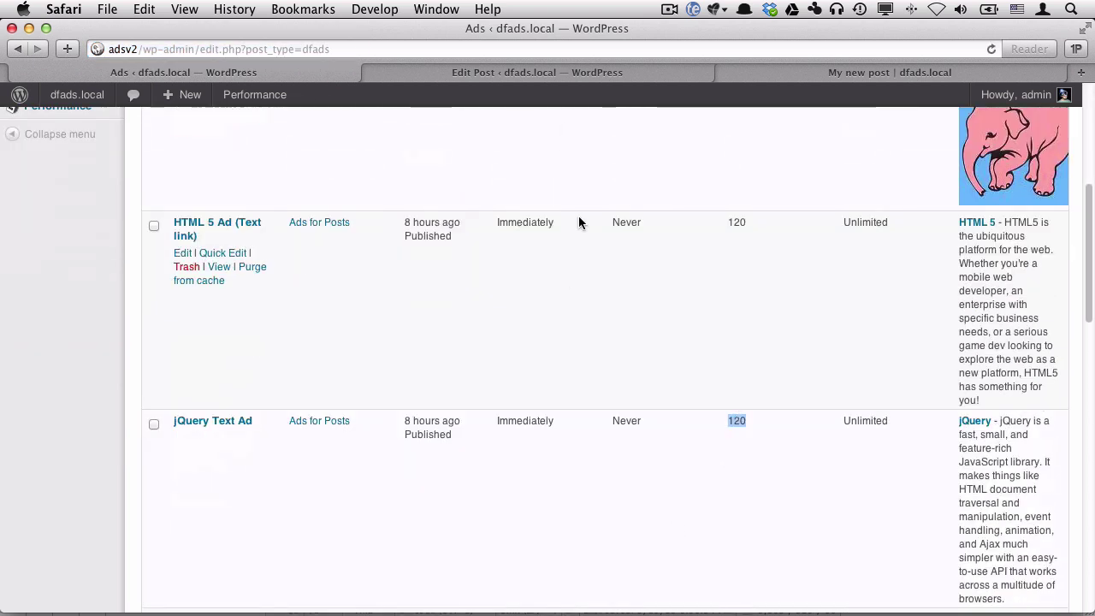
Reload the post page, refresh the Ads list, and recheck the jQuery Text Ad's impression count
click(803, 75)
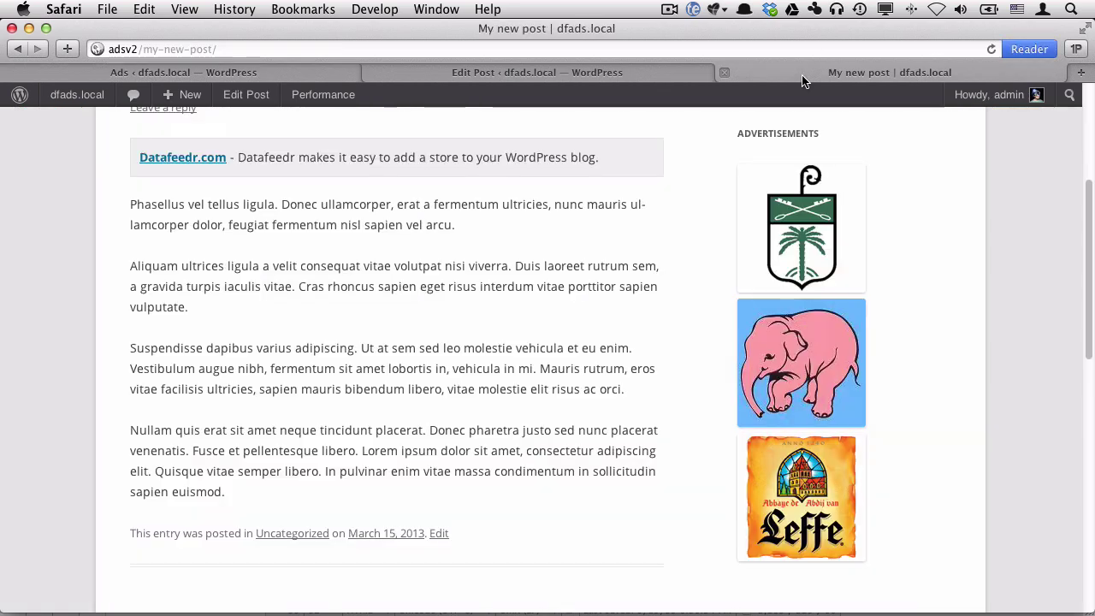
click(236, 72)
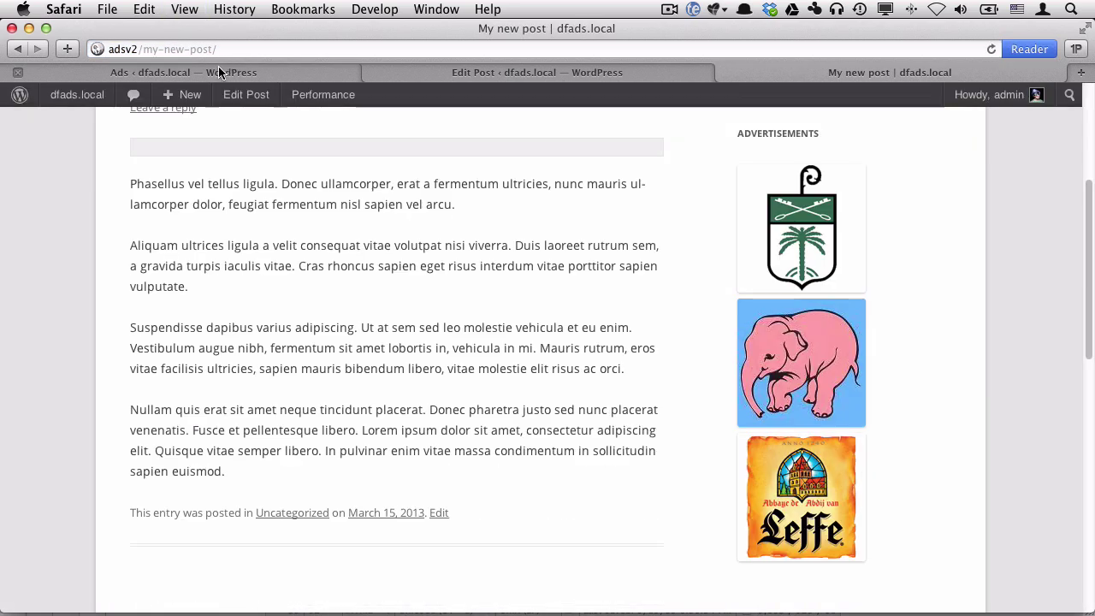
key(super+r)
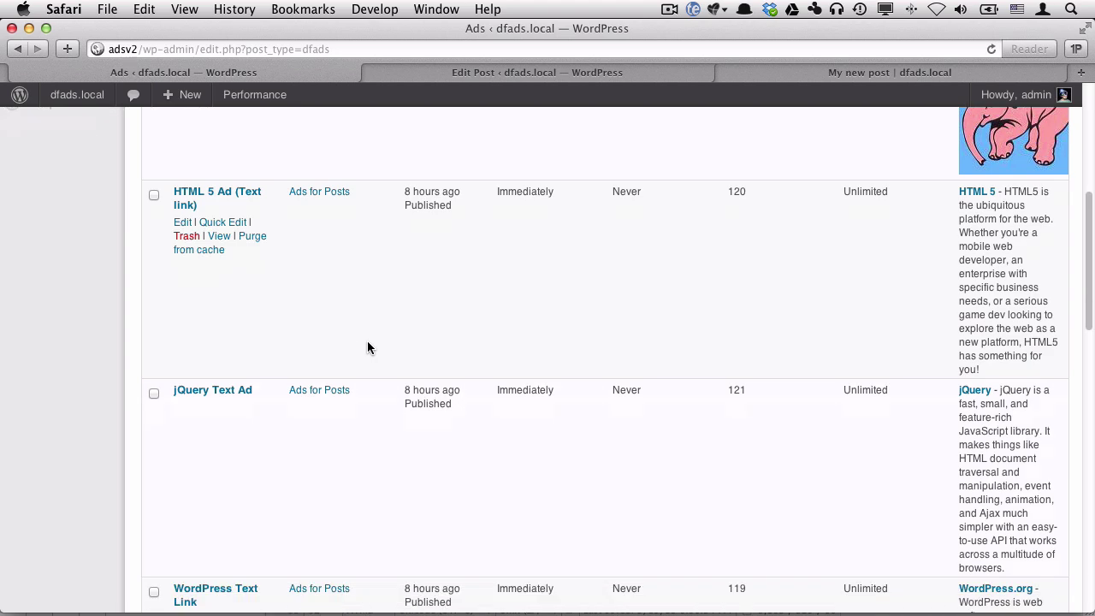
drag(746, 390, 729, 390)
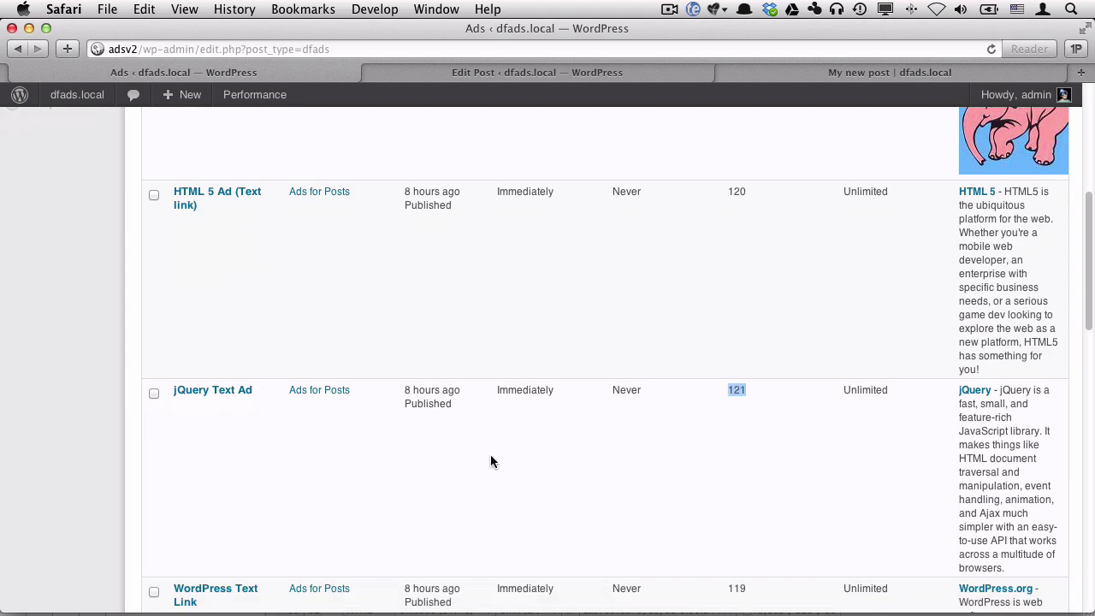
Review the impression counts of the sidebar ads in the Ads list and compare them with the ads on the post page
scroll(260, 337, up, 3)
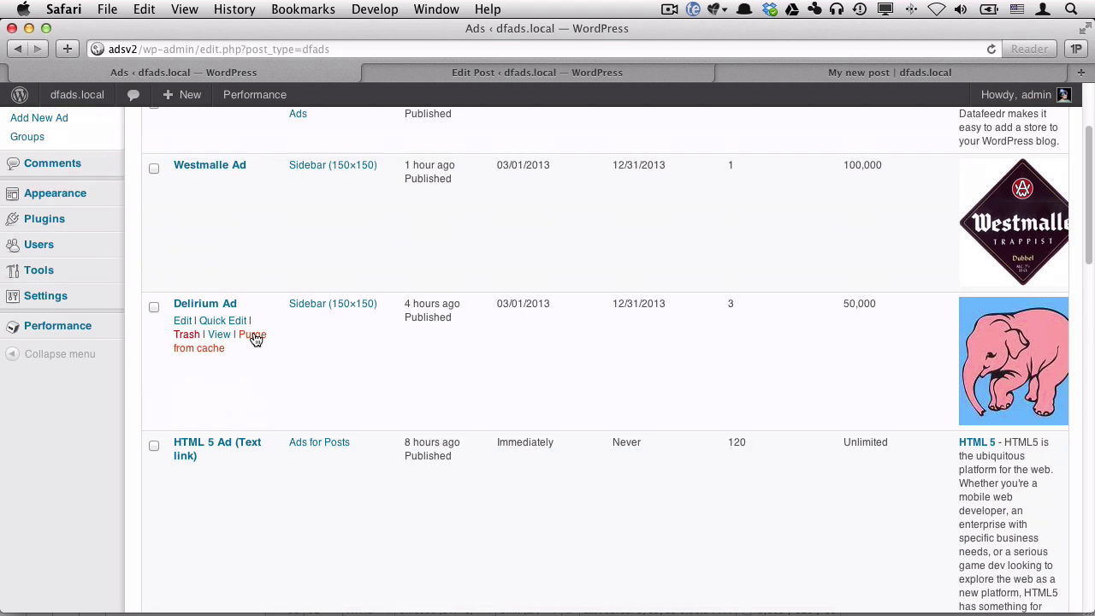
scroll(252, 334, up, 5)
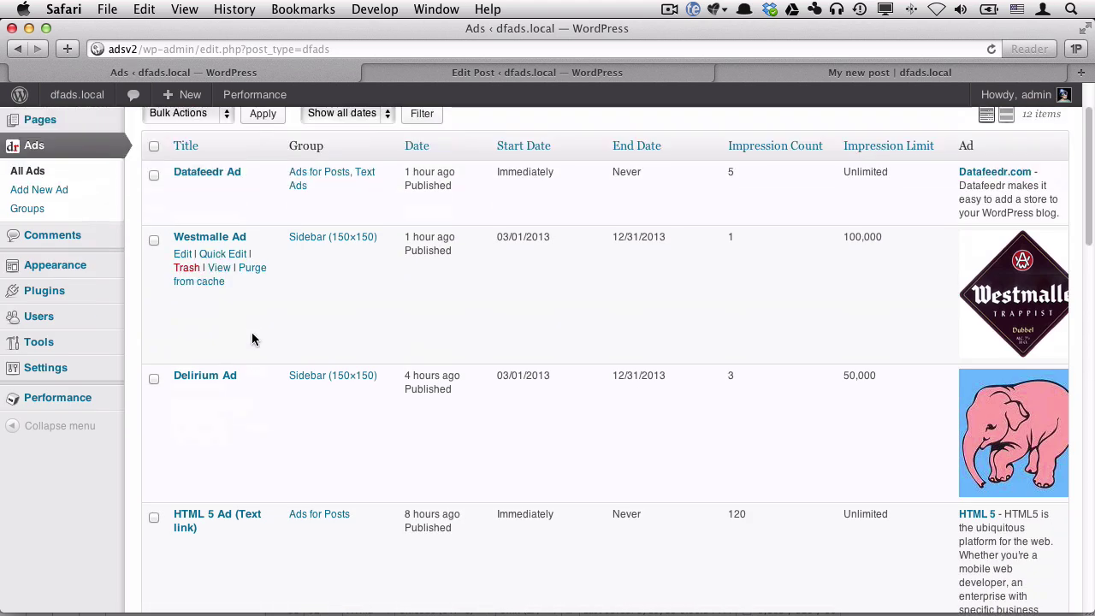
click(847, 75)
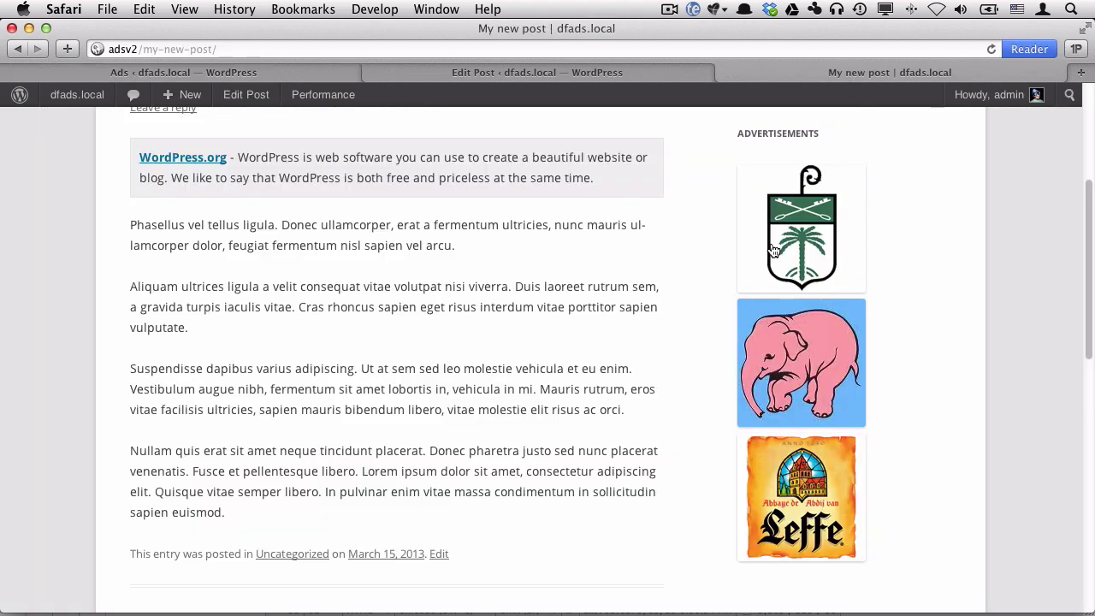
Go to the admin Widgets page and open the Advertisements text widget in the Main Sidebar
click(246, 73)
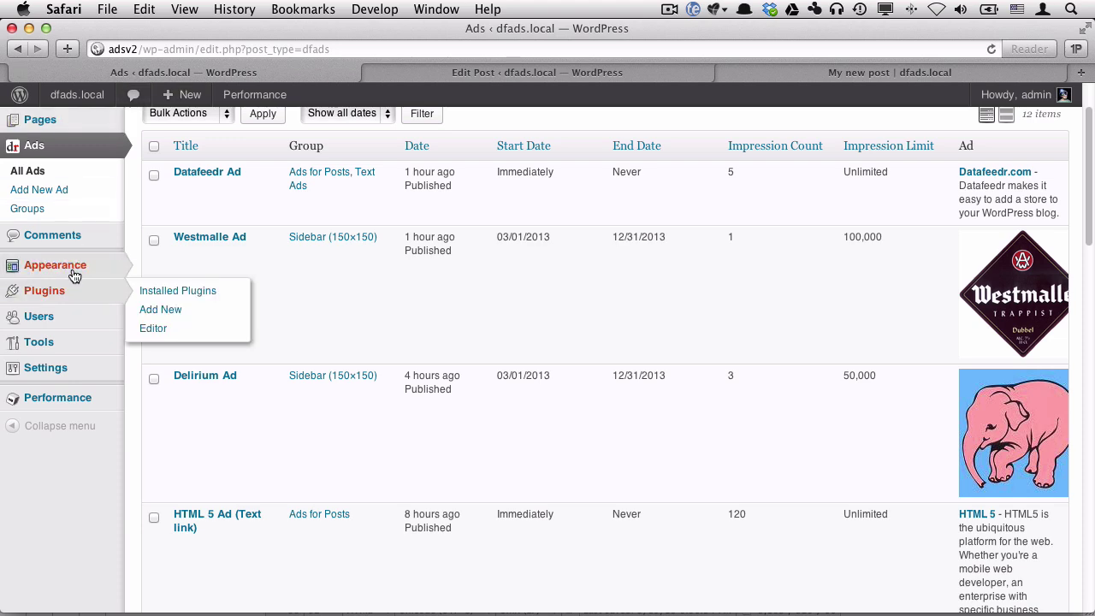
mouse_move(88, 269)
click(154, 284)
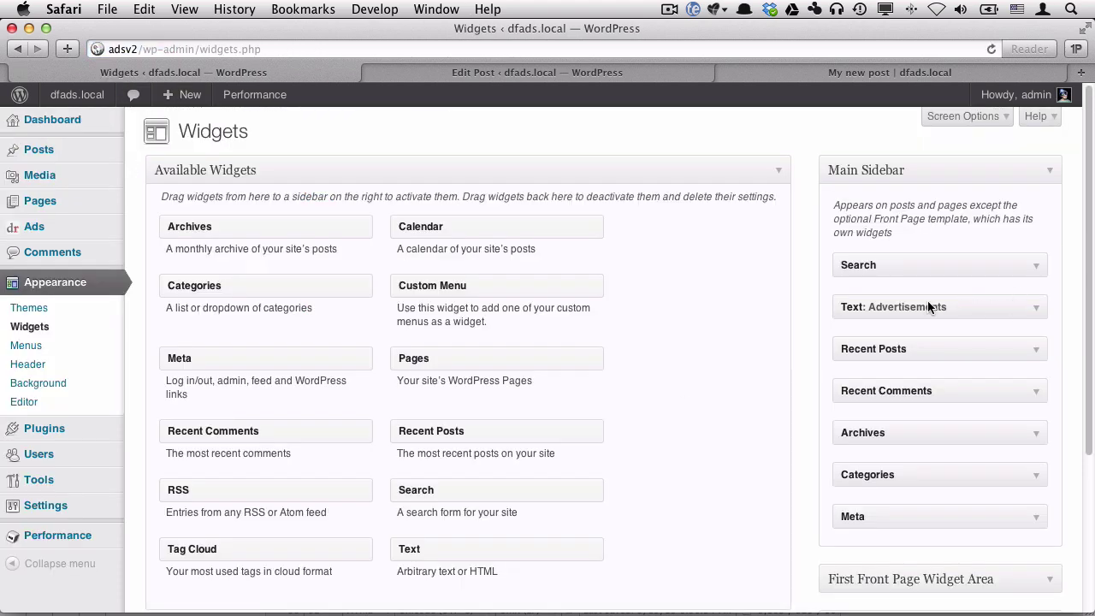
click(1034, 308)
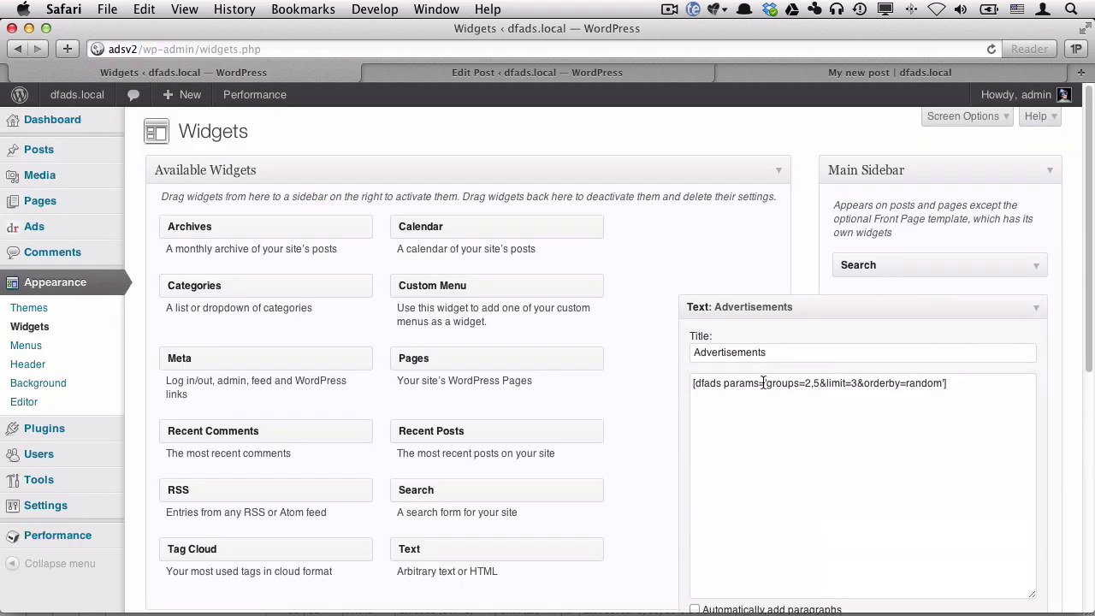
Append &return_javascript=1 after orderby=random in the Advertisements widget's dfads shortcode and save the widget
click(941, 386)
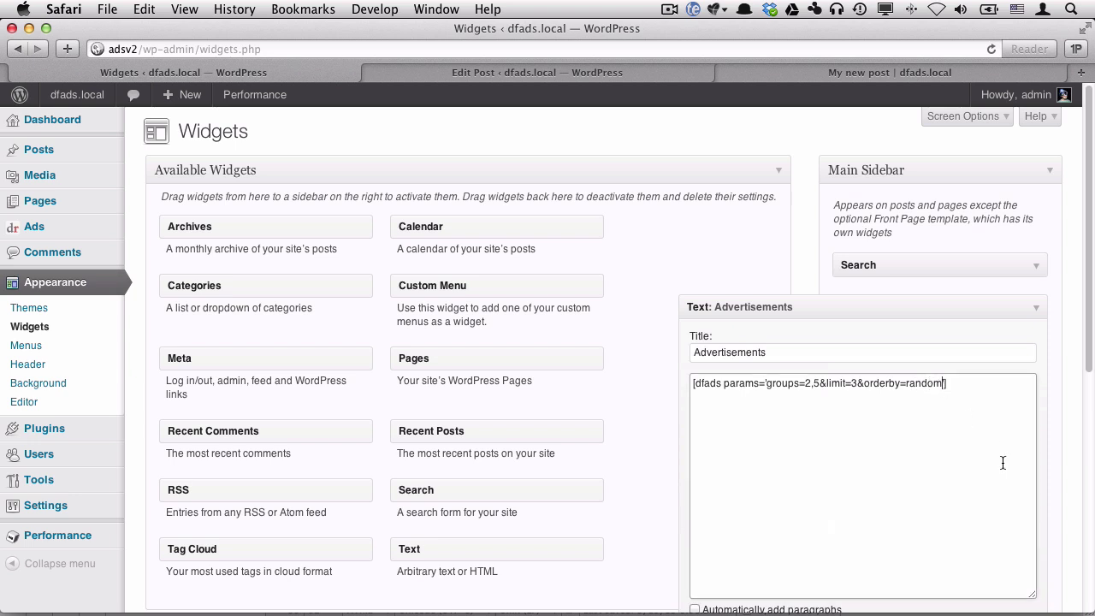
text(&return_javascript=)
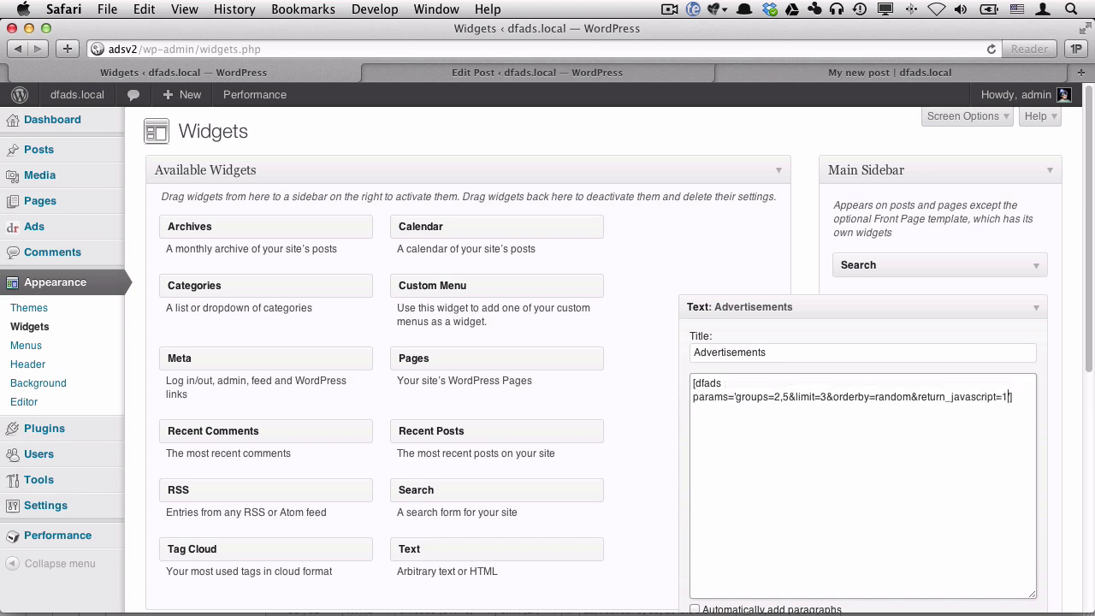
text(1)
scroll(1040, 427, down, 5)
click(1014, 490)
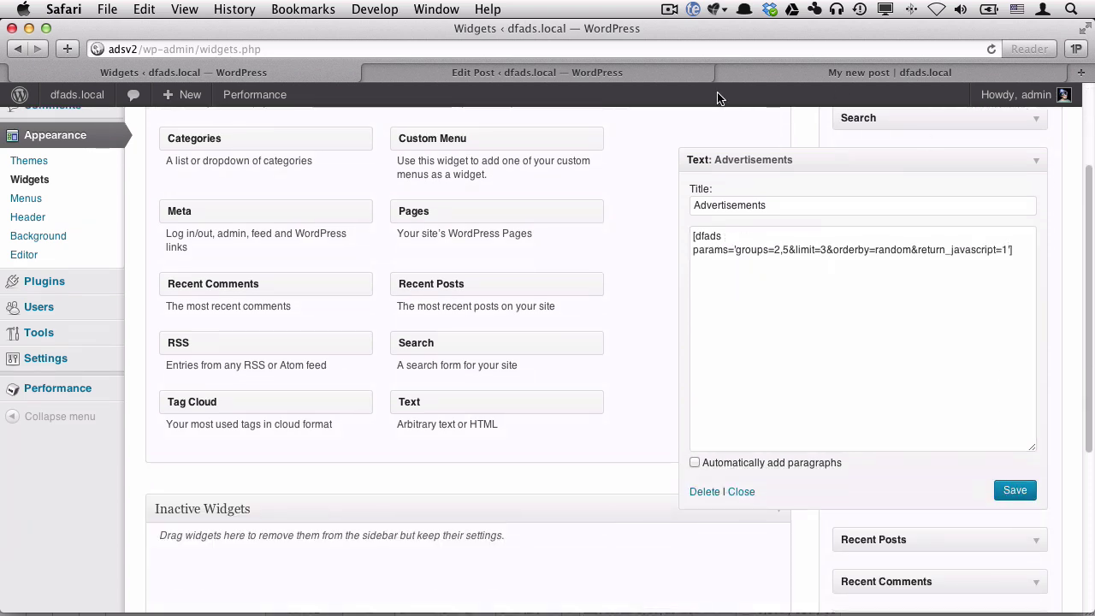
Empty all caches from the My new post page and view the in-post and sidebar ads
click(825, 74)
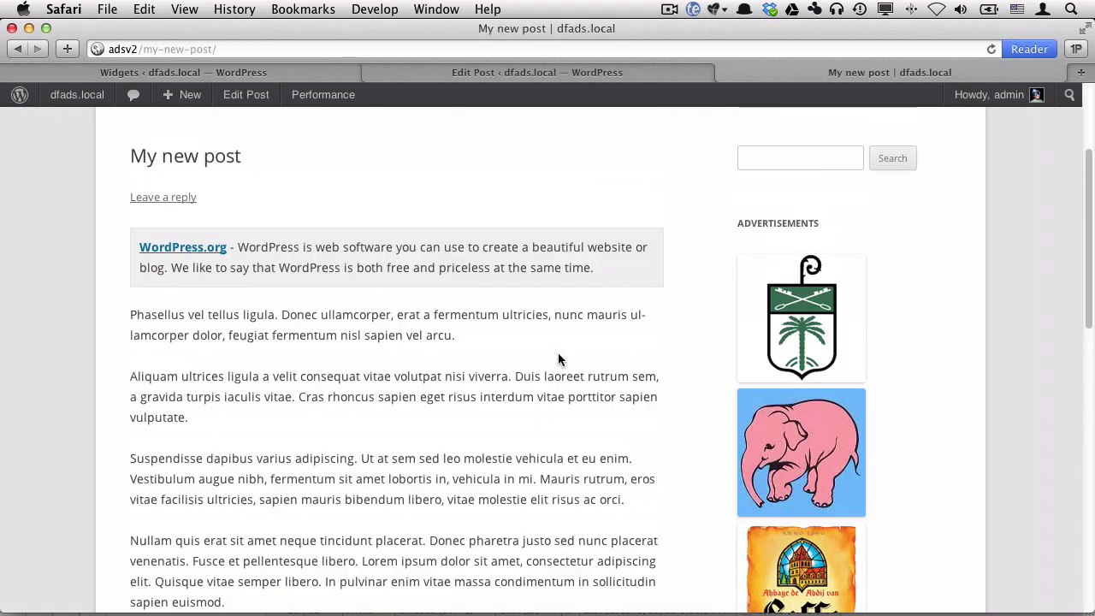
scroll(558, 357, up, 5)
mouse_move(344, 93)
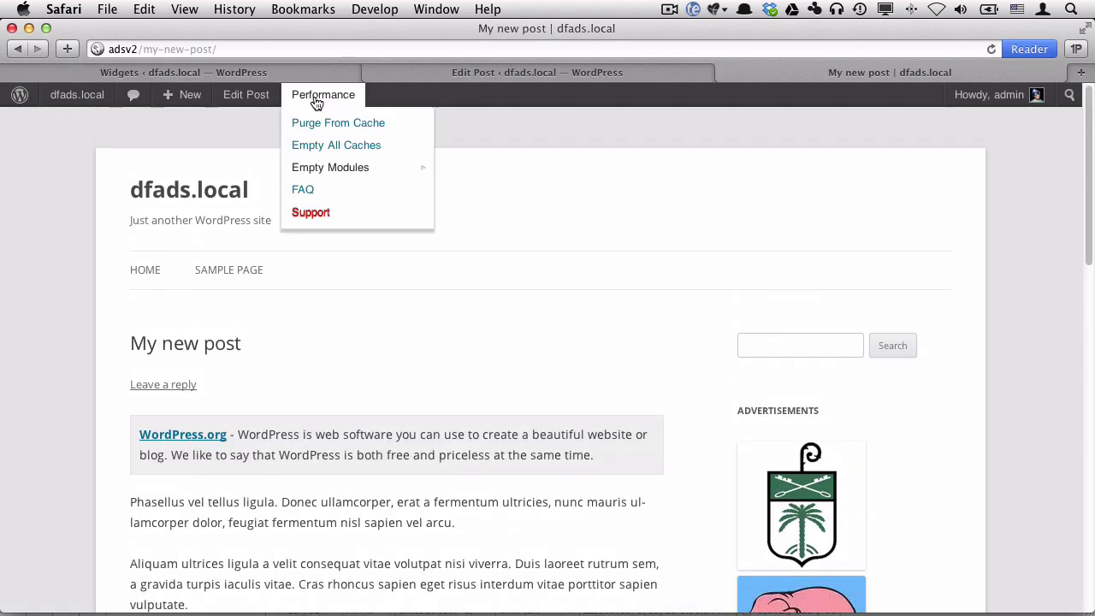
click(323, 147)
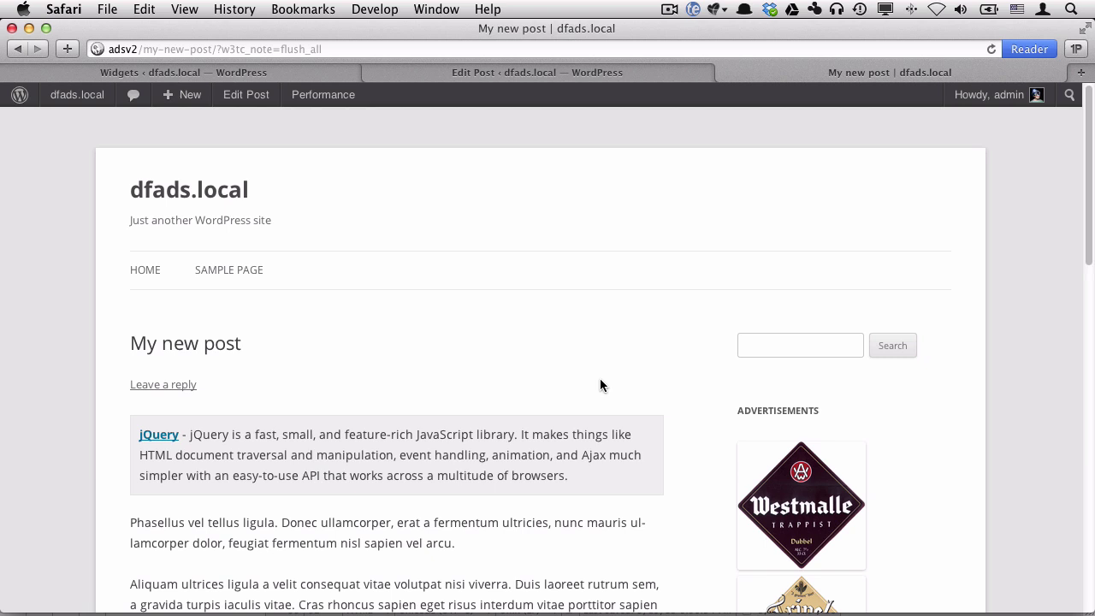
scroll(602, 377, down, 3)
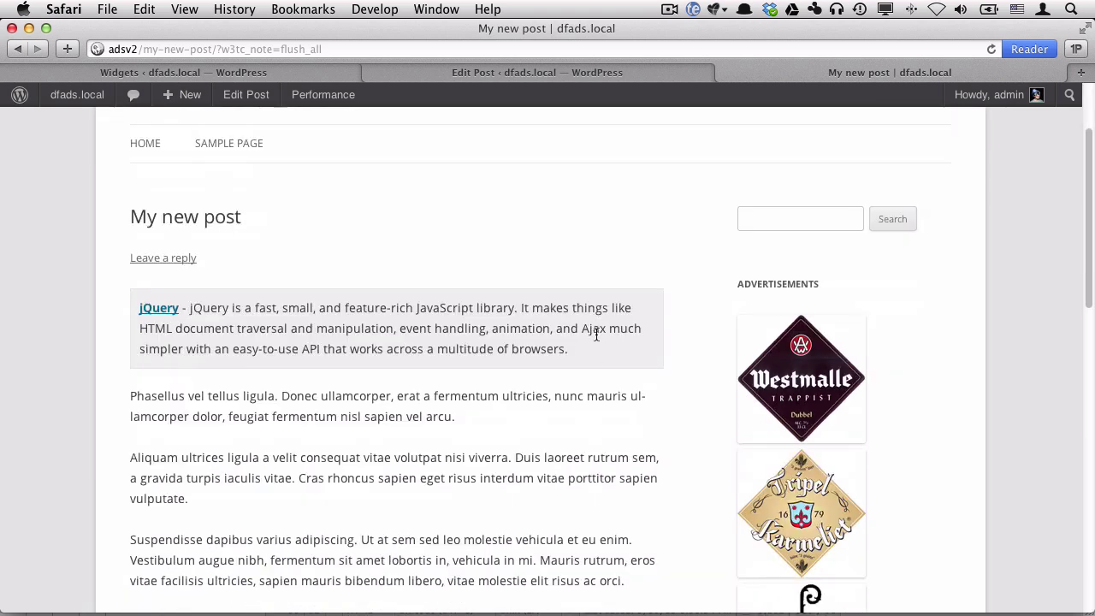
scroll(595, 329, down, 2)
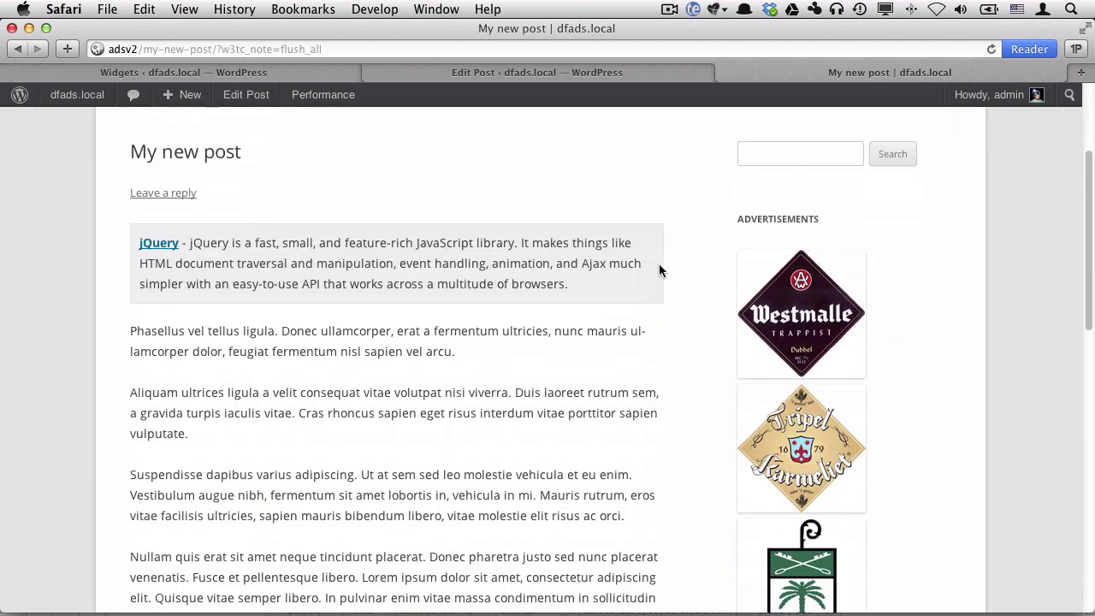
Reload the post page repeatedly and examine how both the in-post ad and the sidebar ads rotate
click(990, 49)
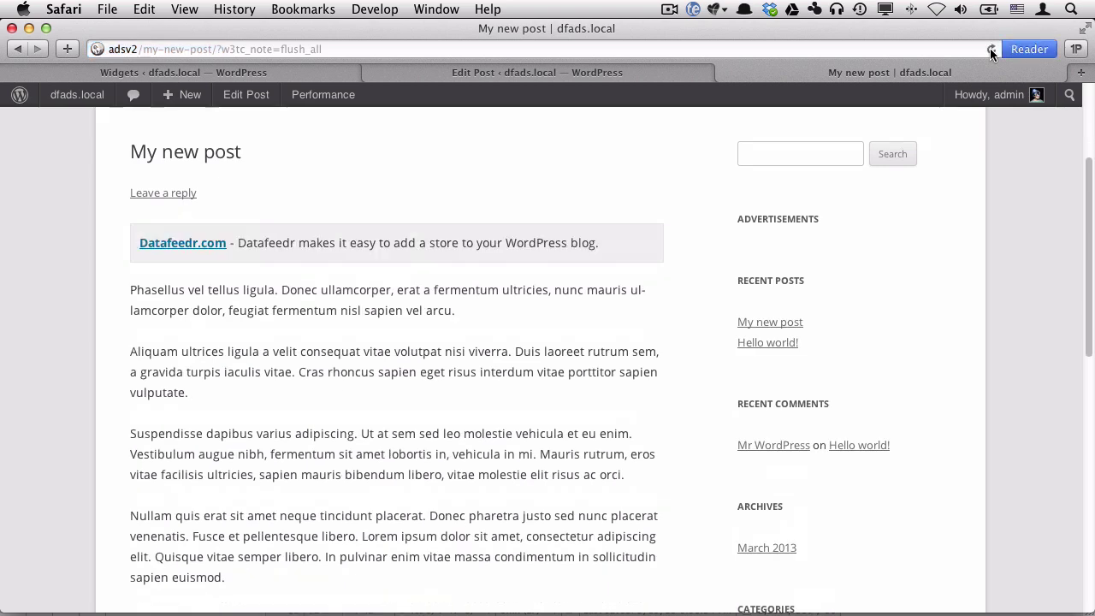
click(990, 49)
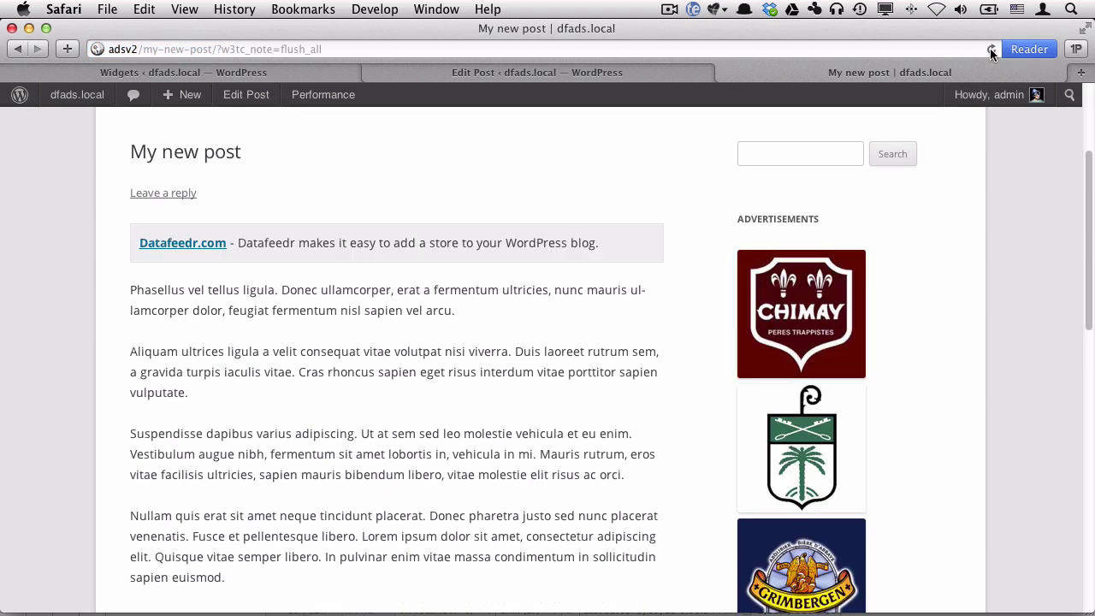
click(990, 48)
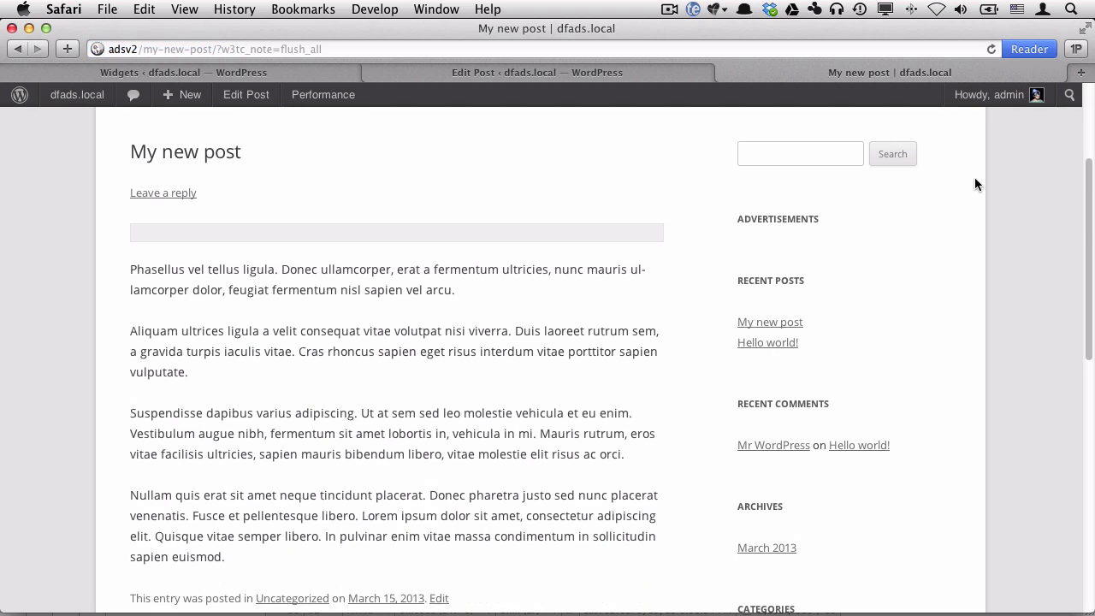
scroll(938, 315, down, 1)
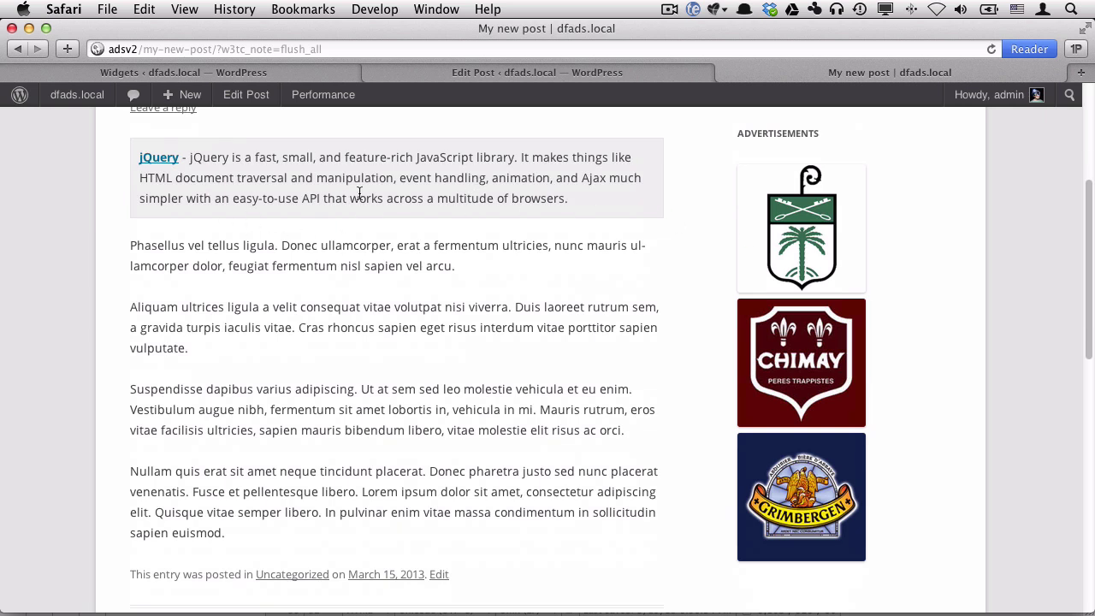
scroll(317, 337, up, 2)
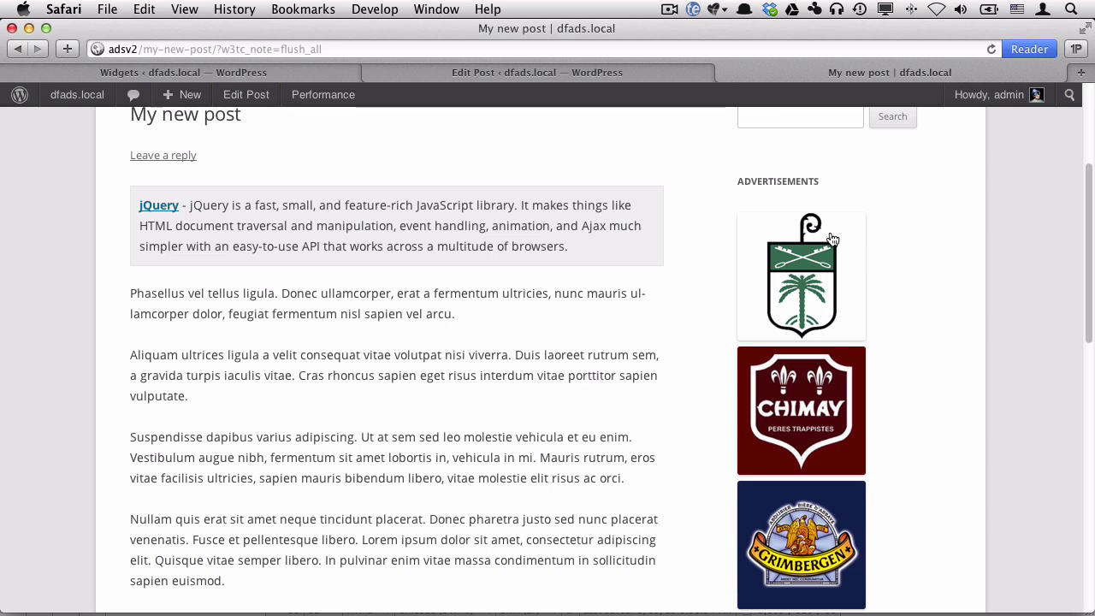
click(991, 48)
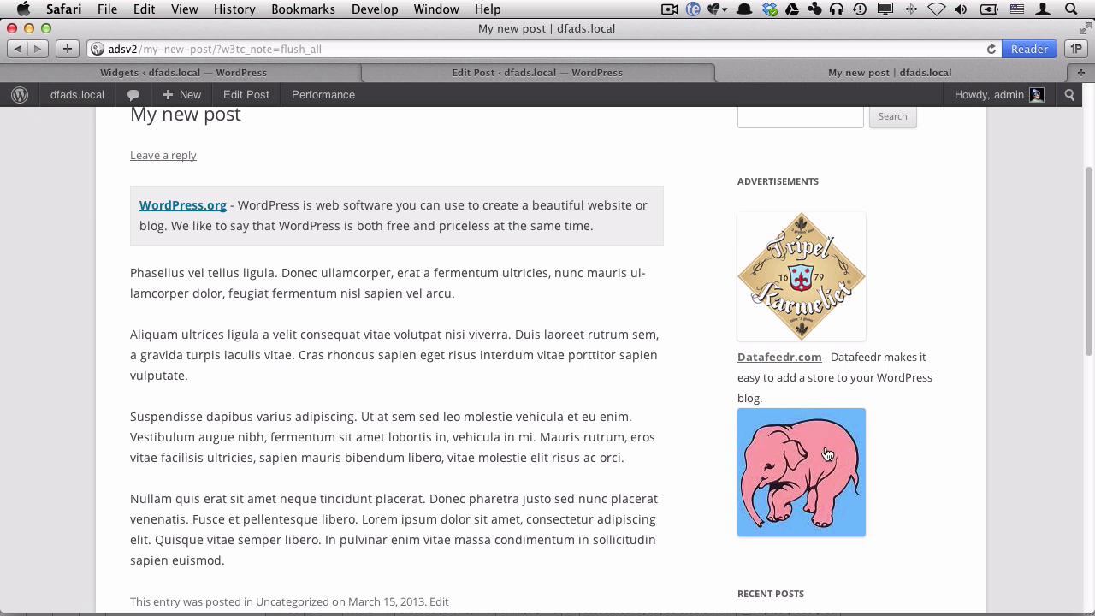
scroll(409, 358, up, 1)
scroll(409, 359, up, 1)
scroll(409, 361, down, 2)
scroll(409, 363, up, 1)
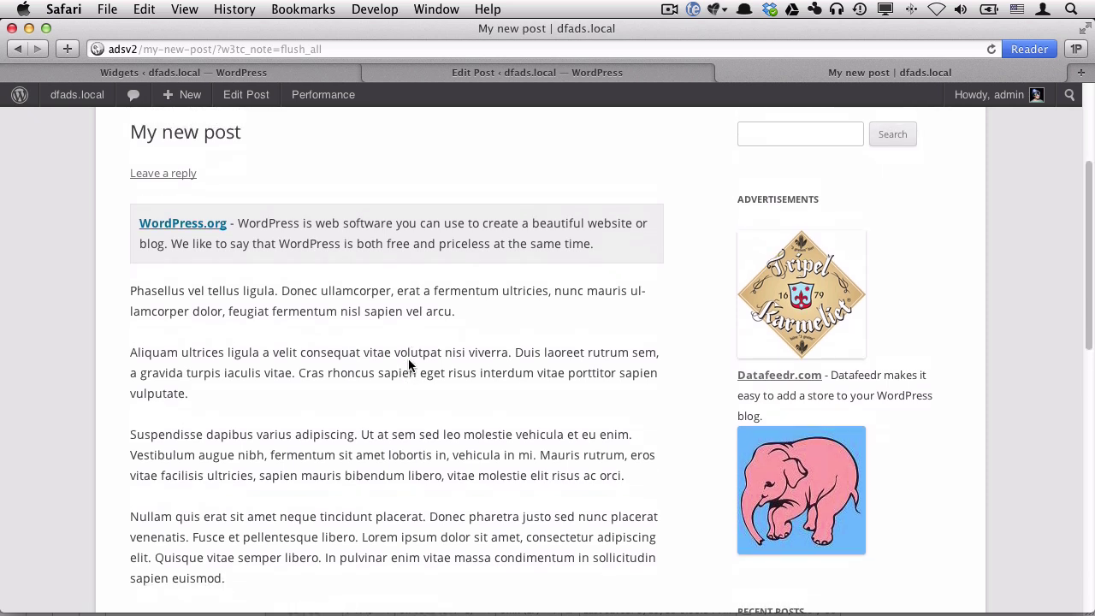
Strip ?w3tc_note=flush_all from the address, load the plain adsv2/my-new-post/ page, and look at its ads
click(210, 49)
drag(215, 49, 248, 94)
key(BackSpace)
key(Return)
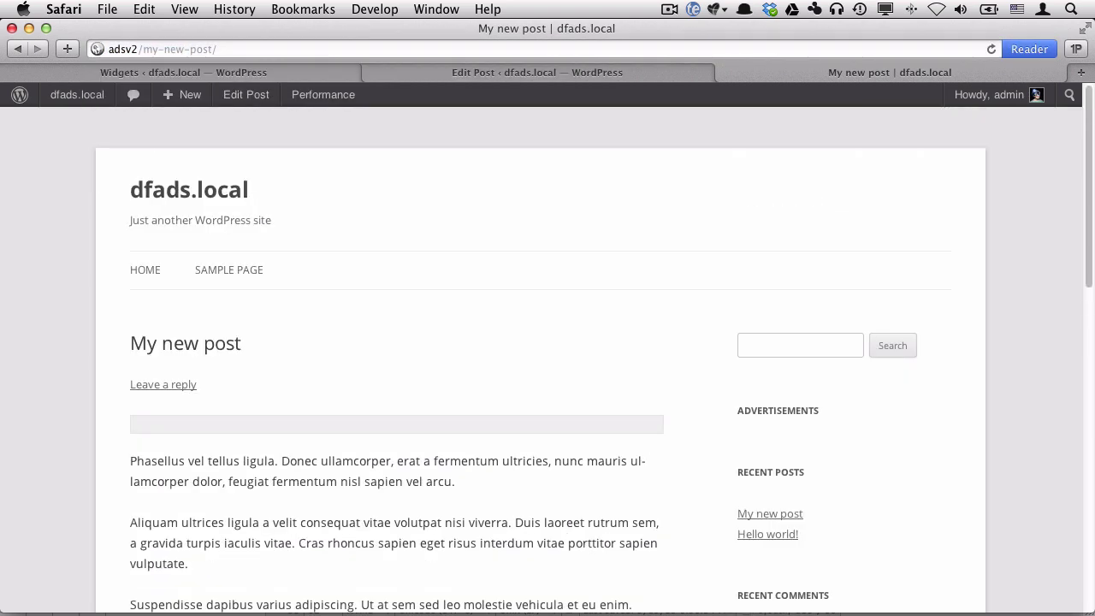
scroll(445, 317, down, 4)
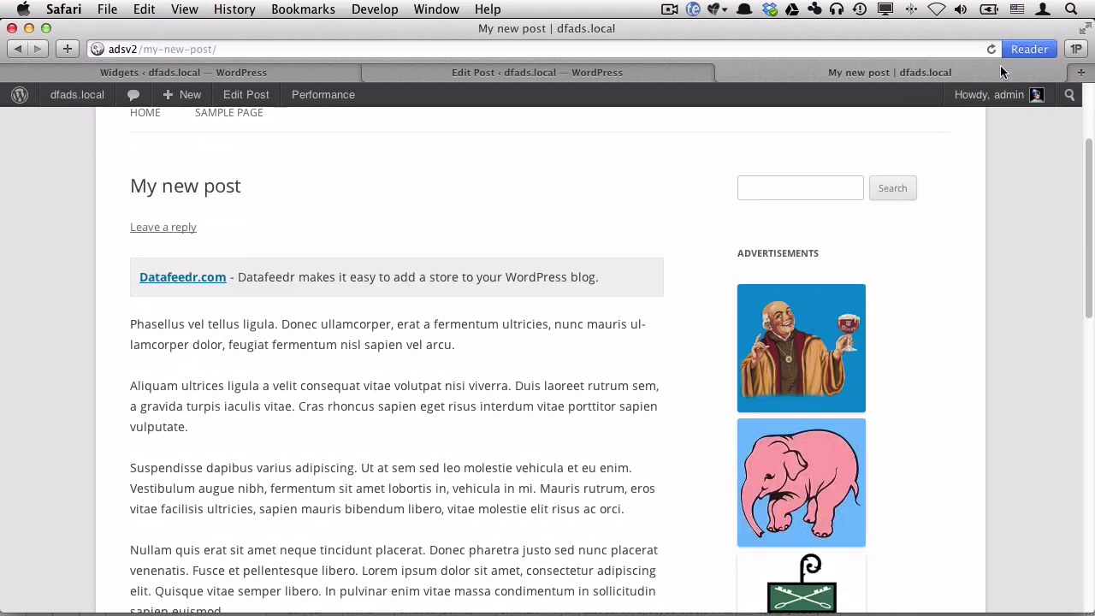
Reload the plain post address once more to check rotation of the in-post and sidebar ads
click(989, 49)
scroll(567, 356, down, 3)
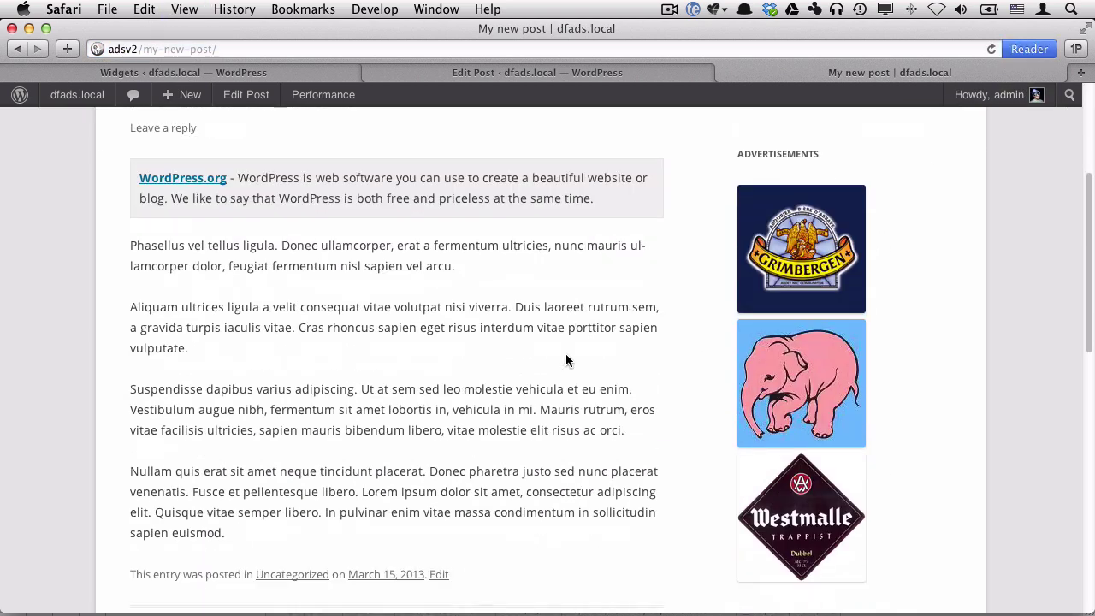
scroll(564, 359, up, 1)
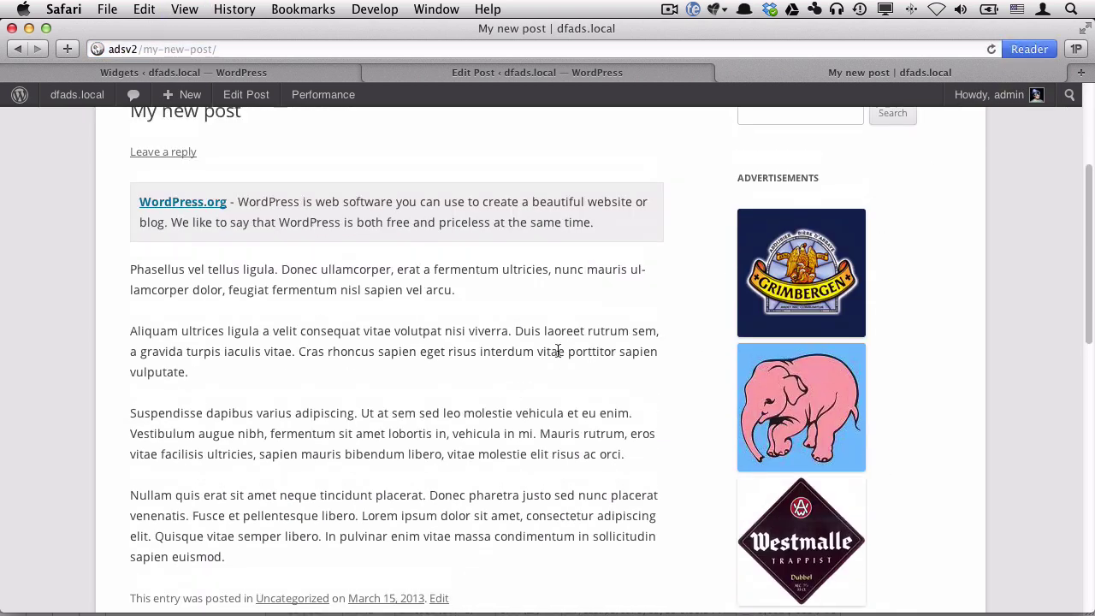